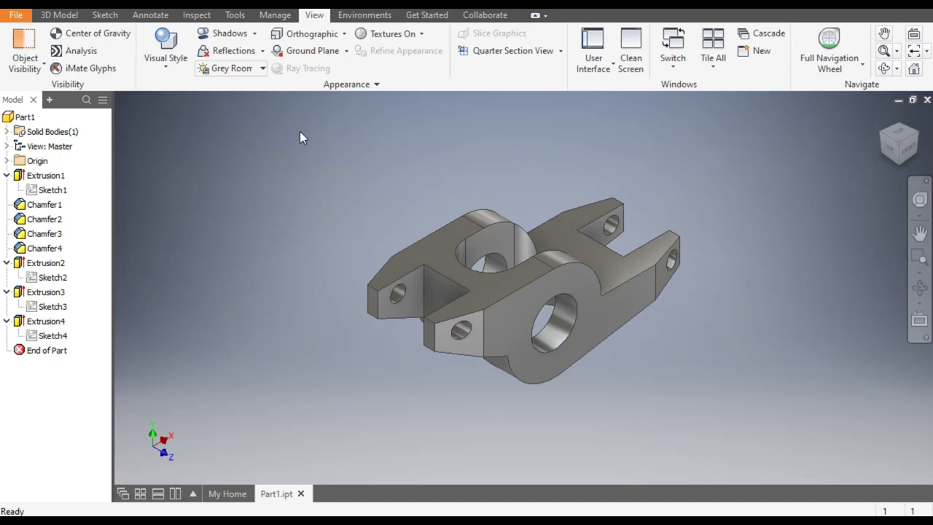
Create a new part from the Standard (mm).ipt template and start a 2D sketch on the XY plane.
left_click(35, 9)
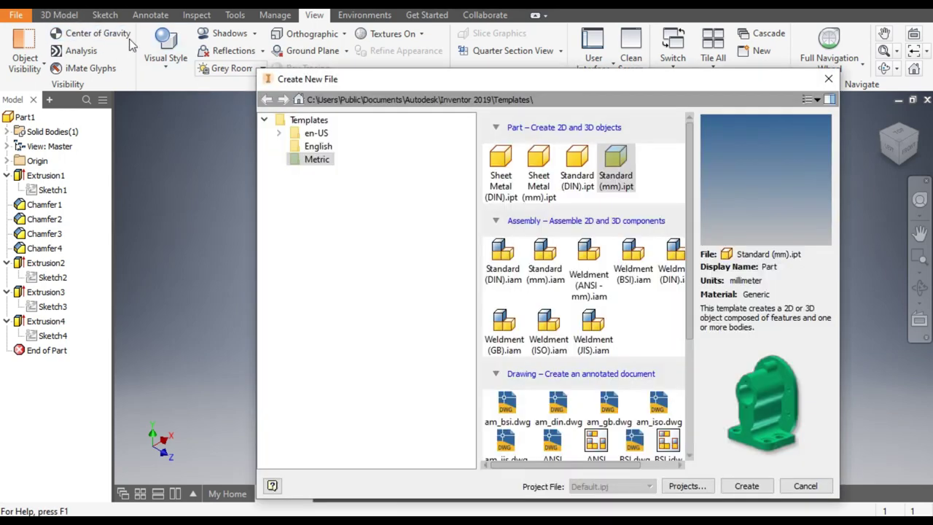
left_click(621, 159)
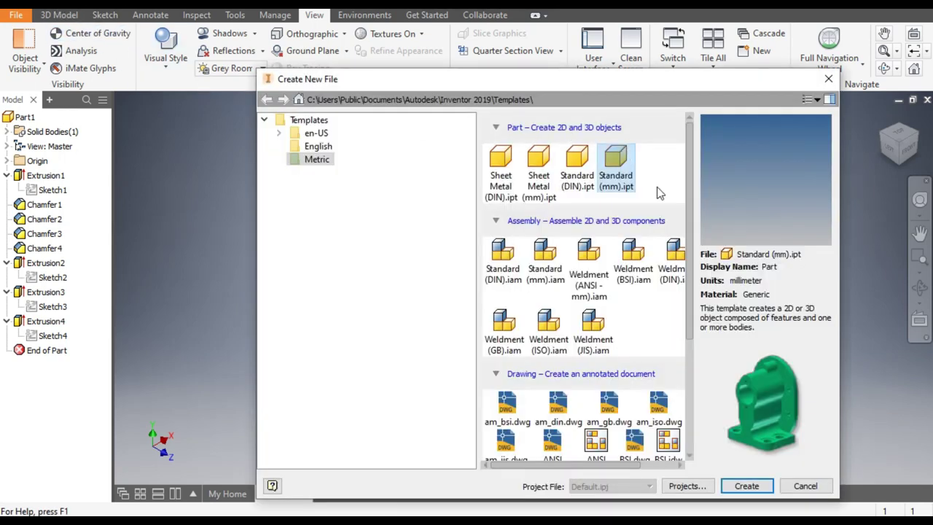
left_click(762, 484)
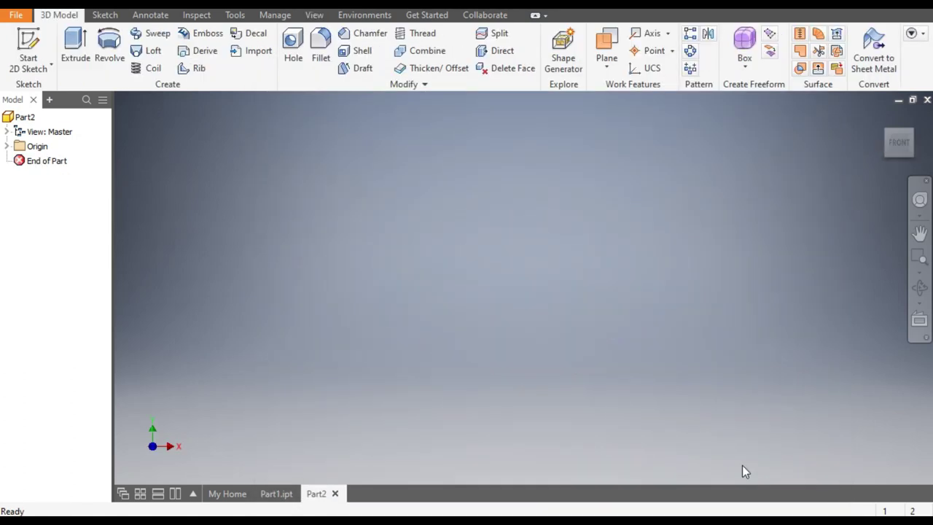
left_click(26, 44)
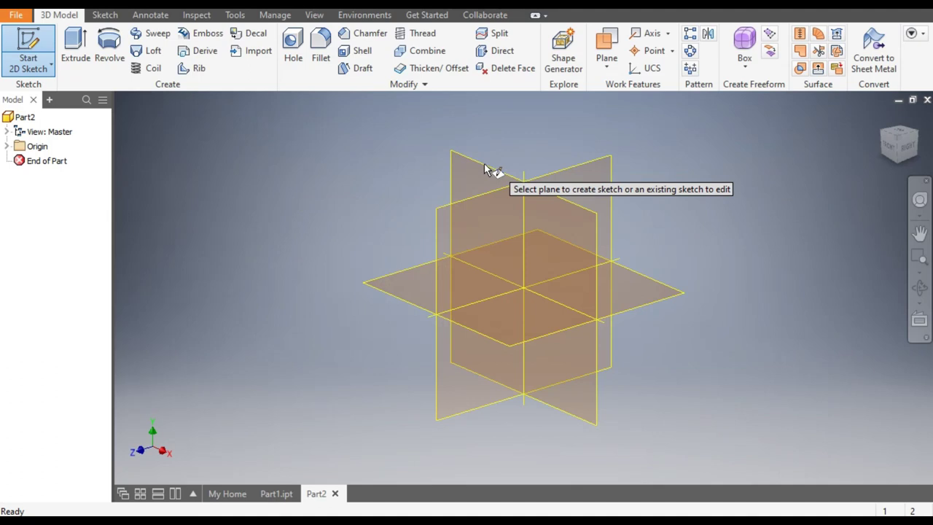
left_click(483, 163)
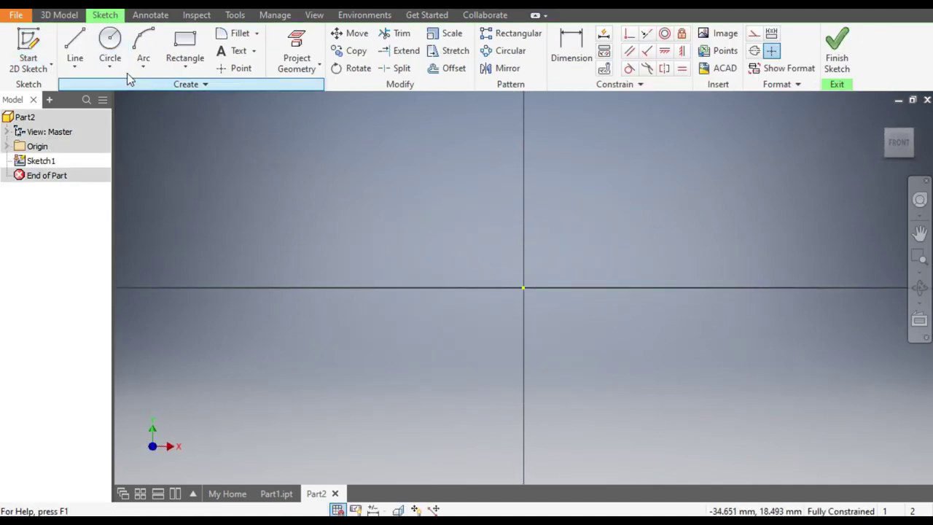
Draw two circles centred on the origin with diameters 9.53 mm and 9.765*2 (19.53 mm).
left_click(108, 47)
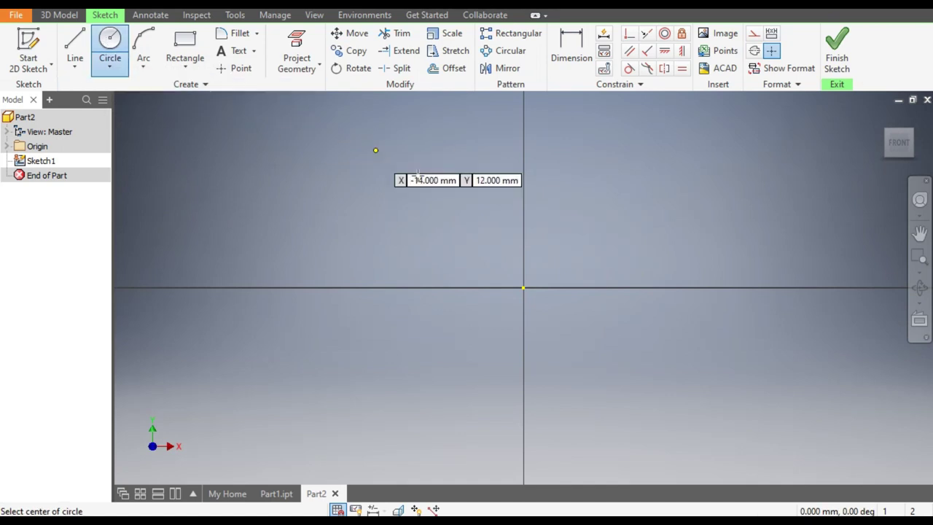
left_click(523, 287)
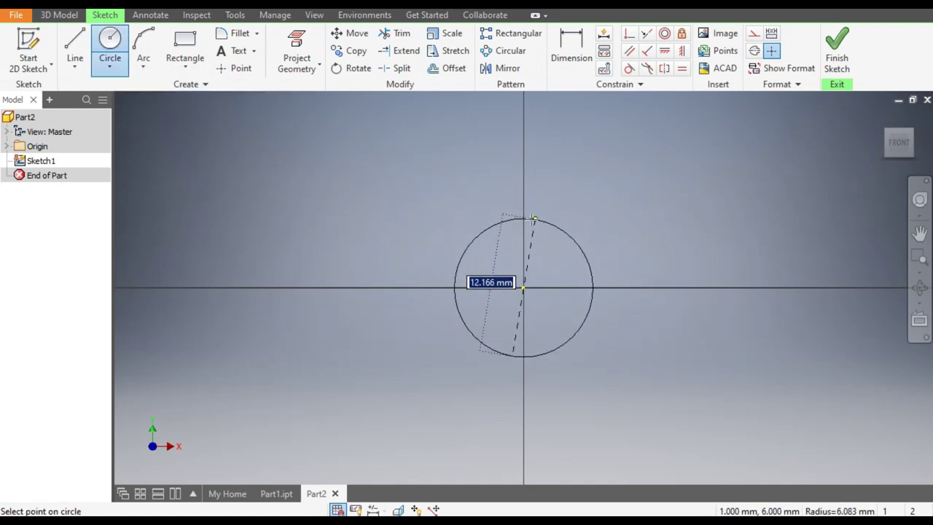
type("9.")
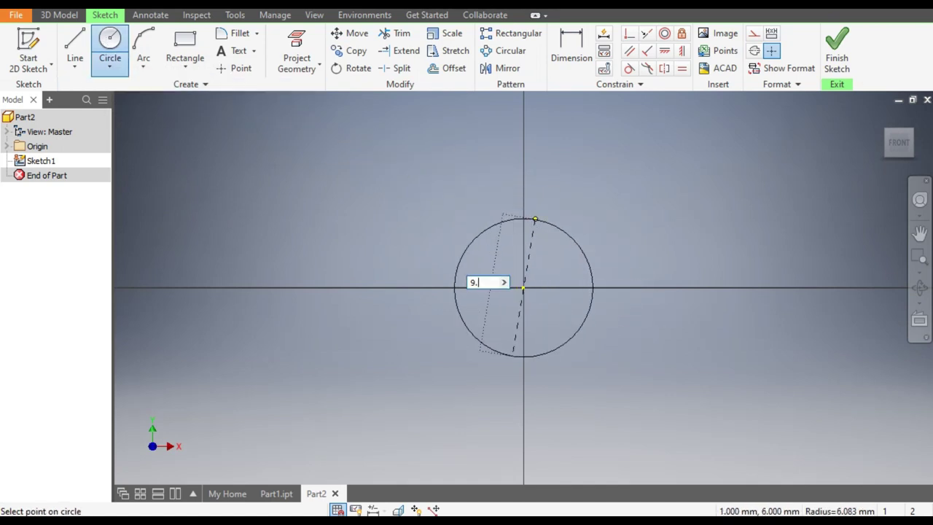
type("53")
key("Return")
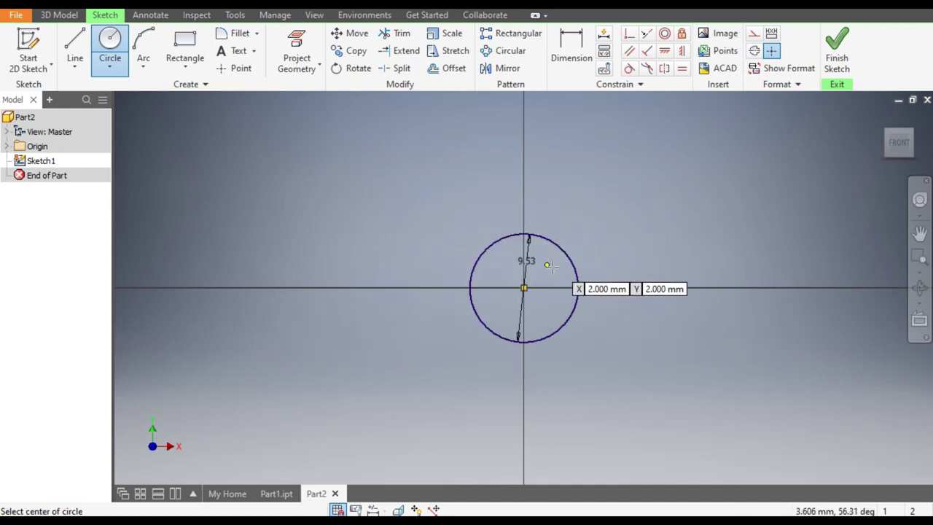
left_click(523, 287)
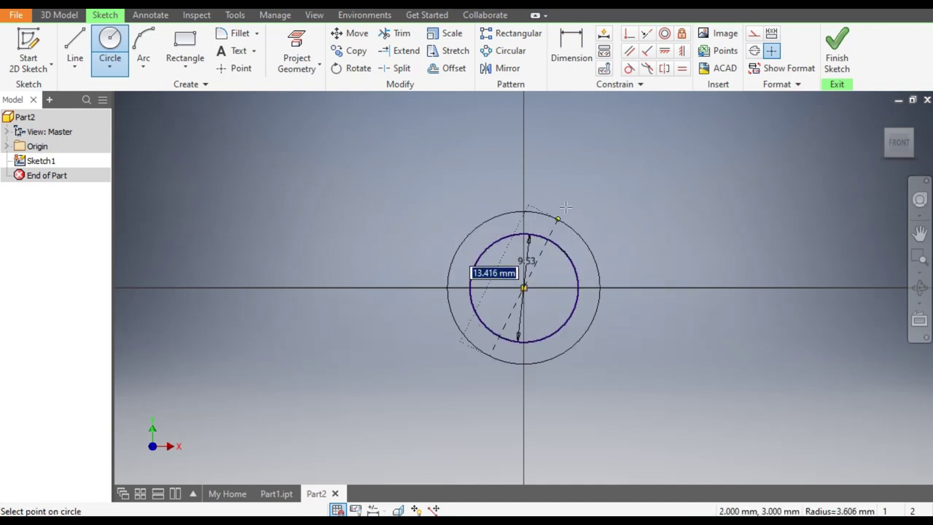
type("9.765*2")
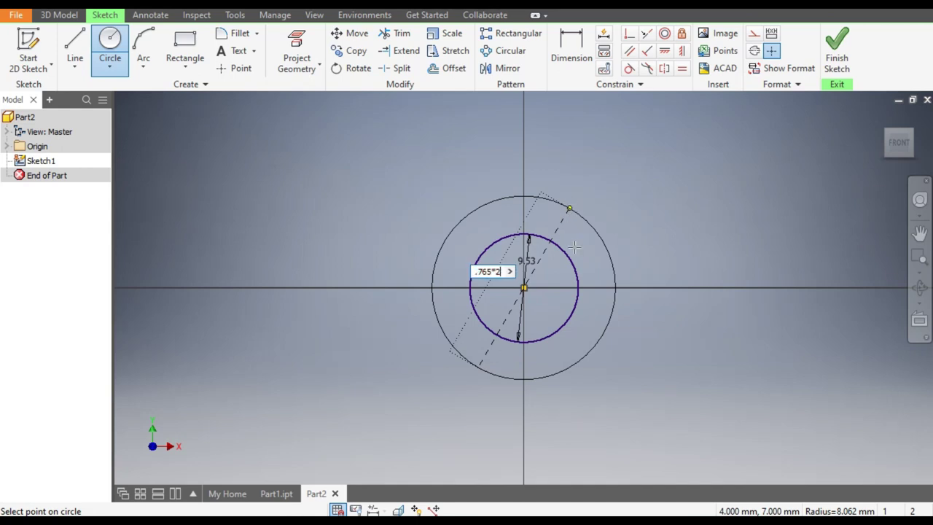
key("Return")
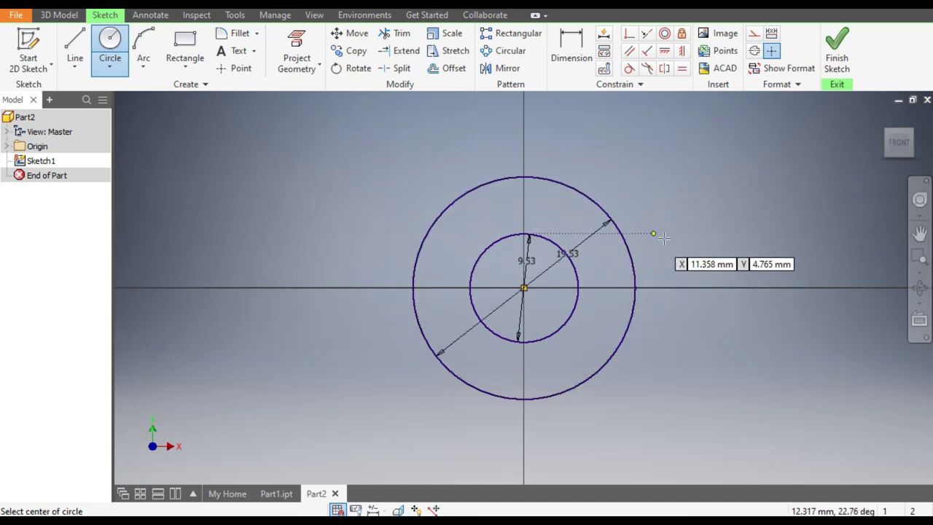
Draw a 22.23 mm line left from the outer circle's top, then a 5 mm line downward.
left_click(77, 44)
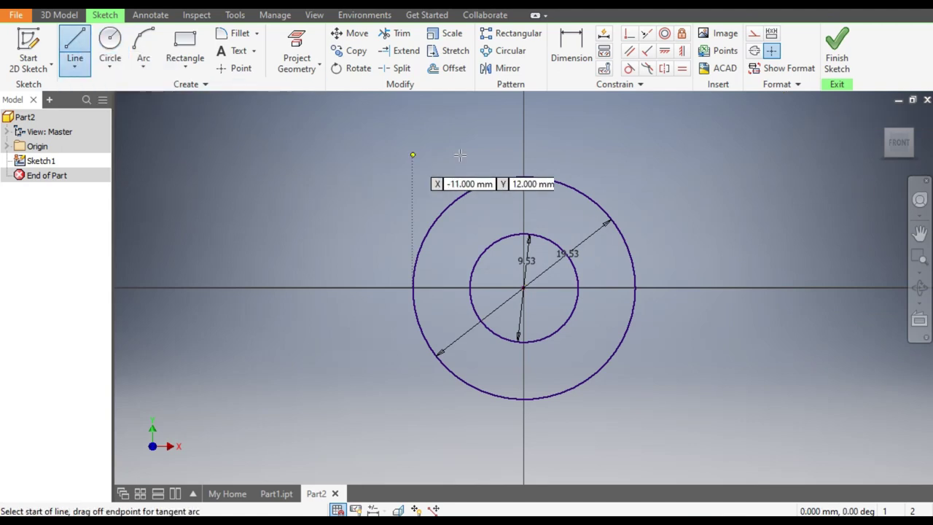
left_click(523, 176)
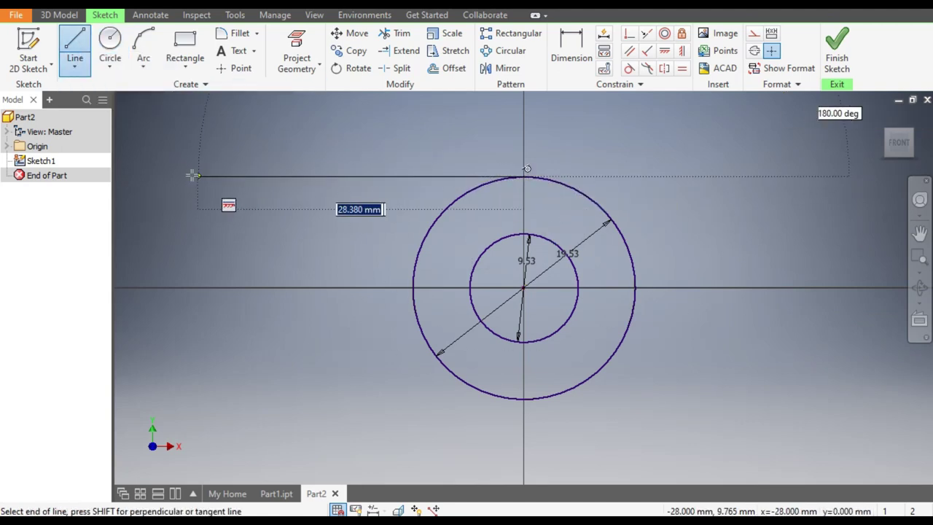
type("22.2")
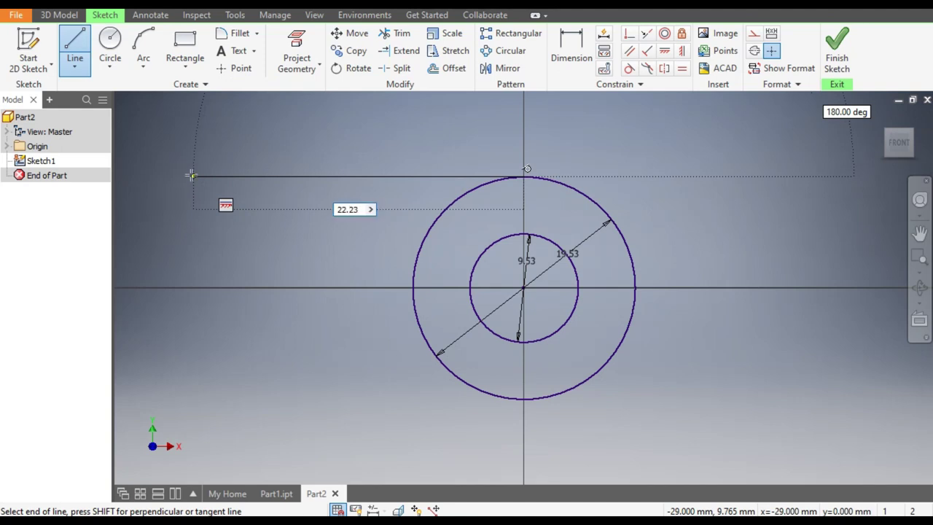
type("3")
key("Return")
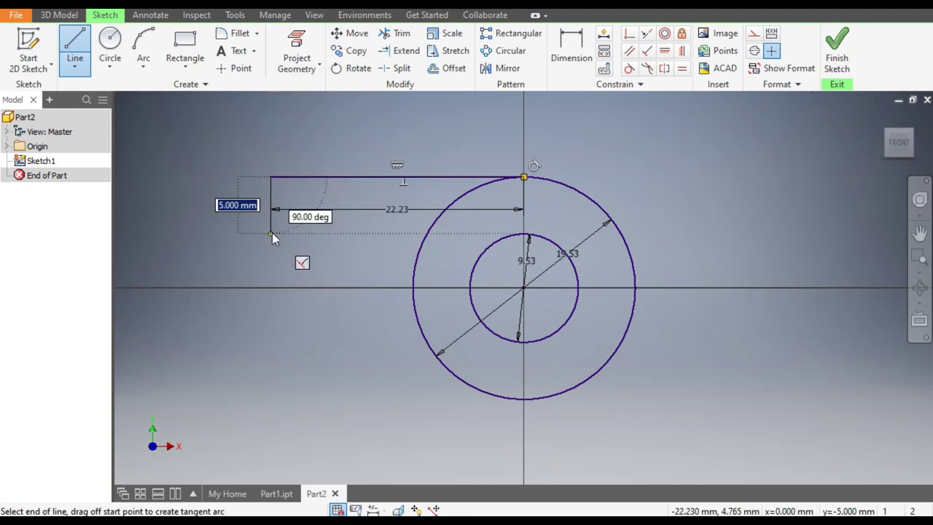
left_click(271, 233)
key("Escape")
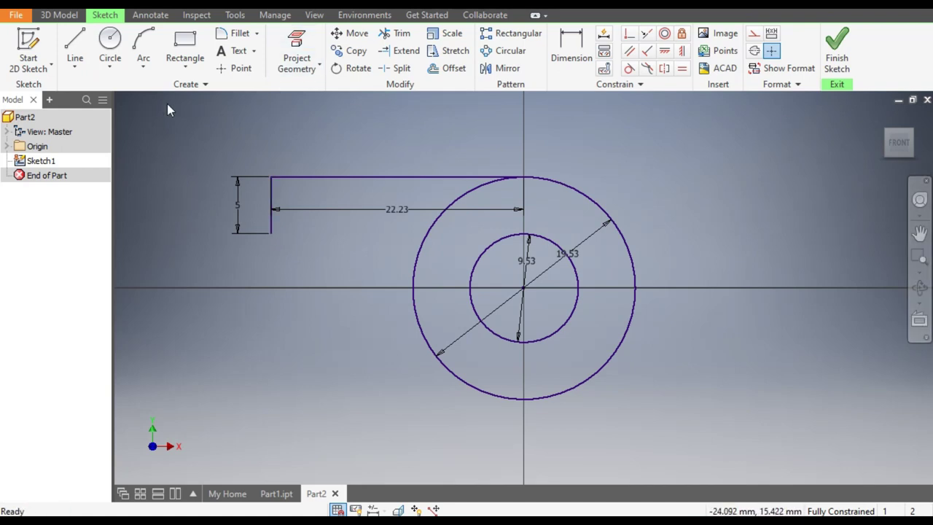
Draw a line rightward from the outer circle's right side.
left_click(76, 43)
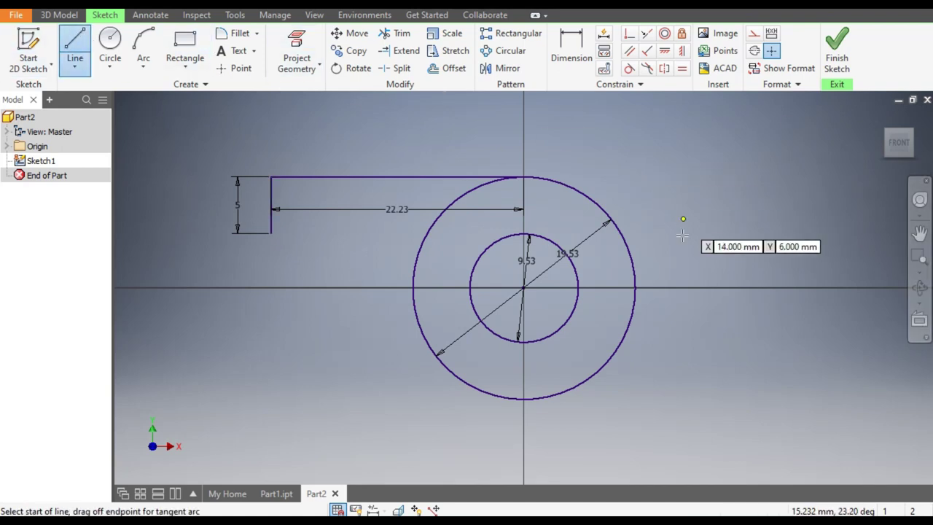
left_click(635, 288)
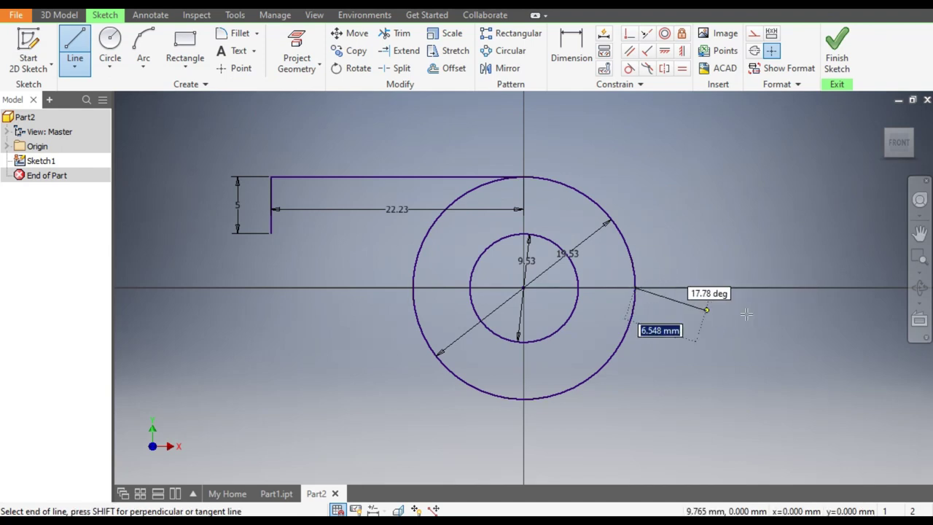
left_click(850, 288)
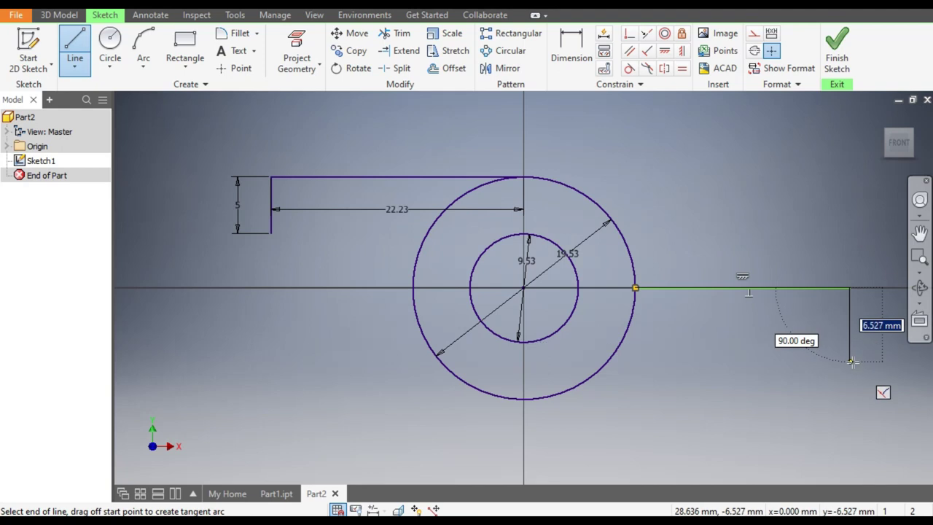
key("Escape")
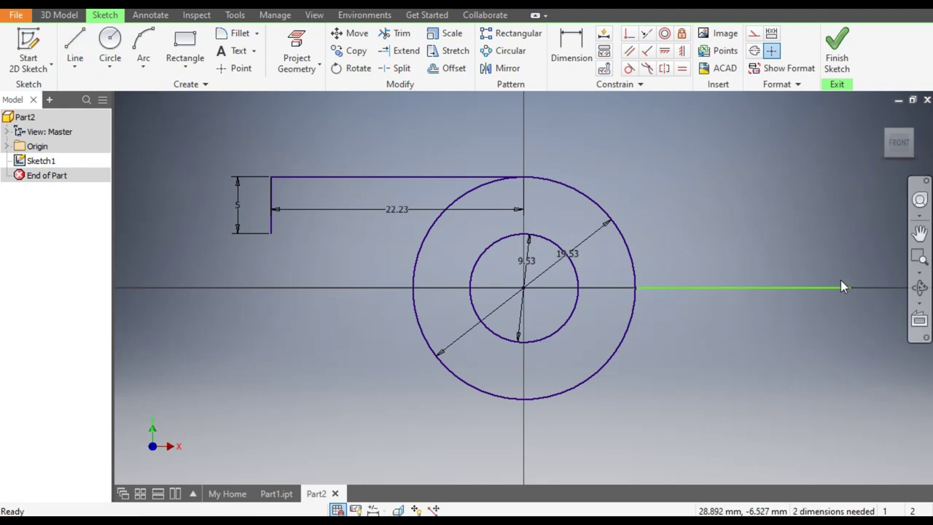
Dimension the circle centre to the line's right endpoint as 28.58 mm.
left_click(572, 51)
left_click(525, 288)
left_click(849, 286)
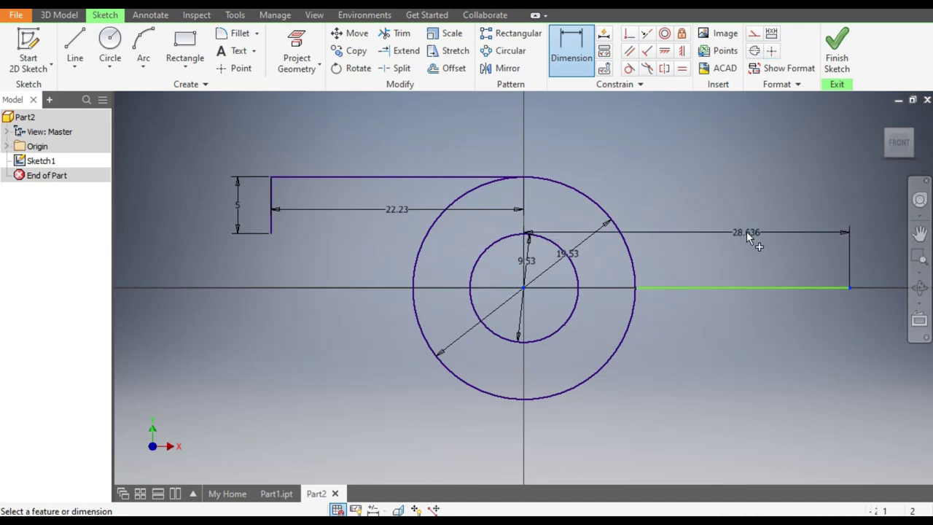
left_click(747, 231)
type("28")
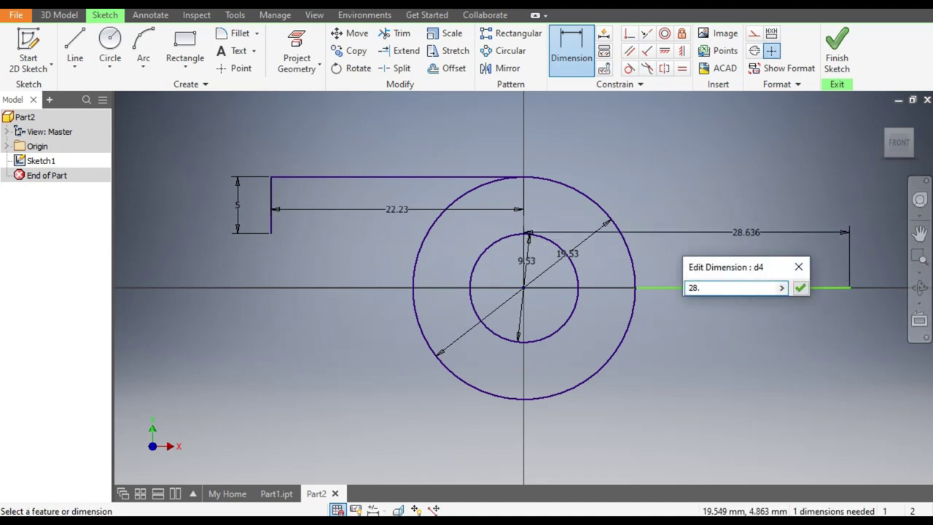
type(".58")
key("Return")
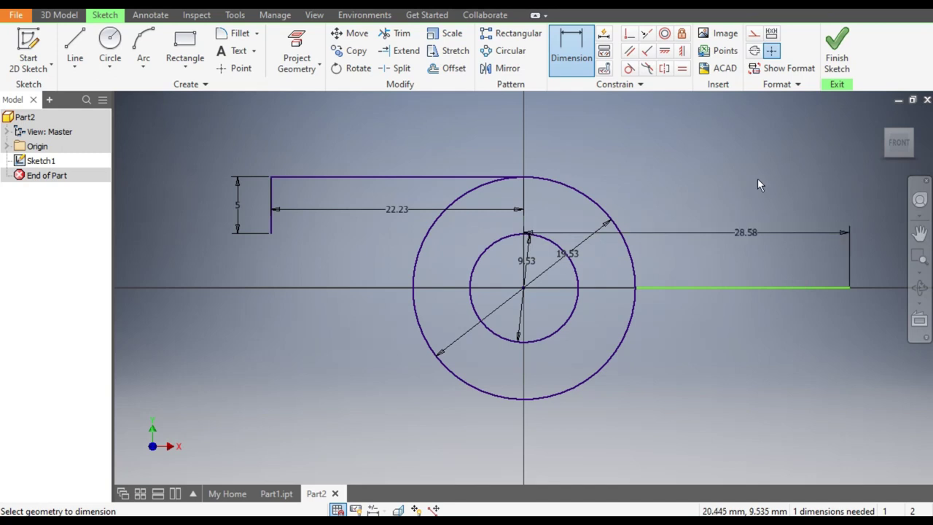
left_click(662, 56)
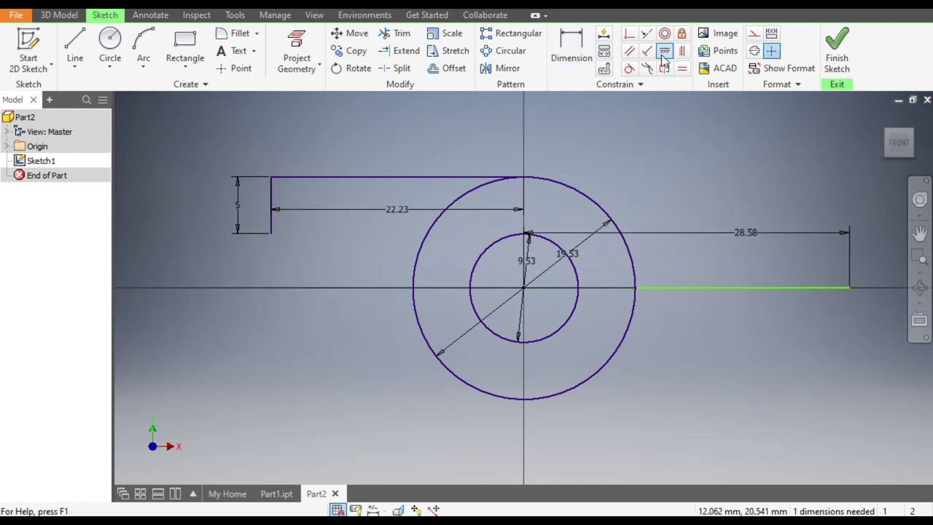
Constrain the line's start point horizontal with the circle centre.
left_click(664, 57)
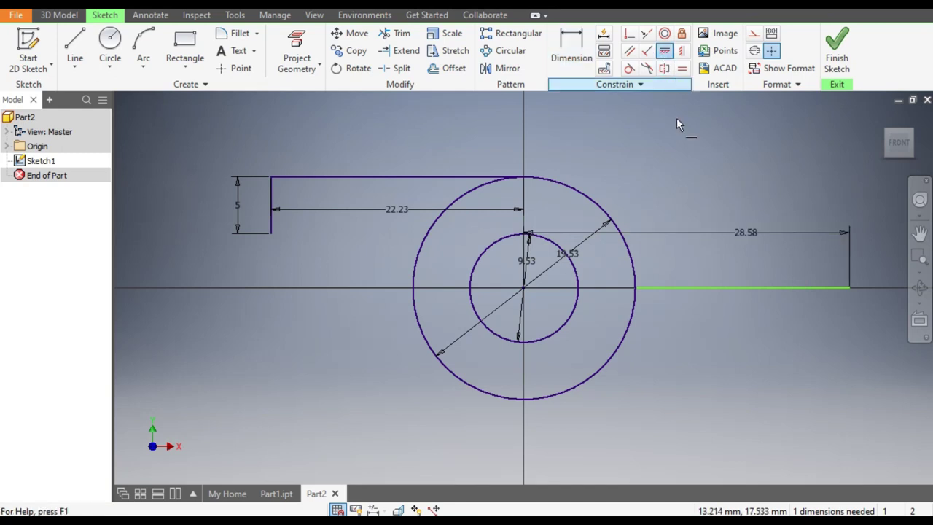
left_click(636, 289)
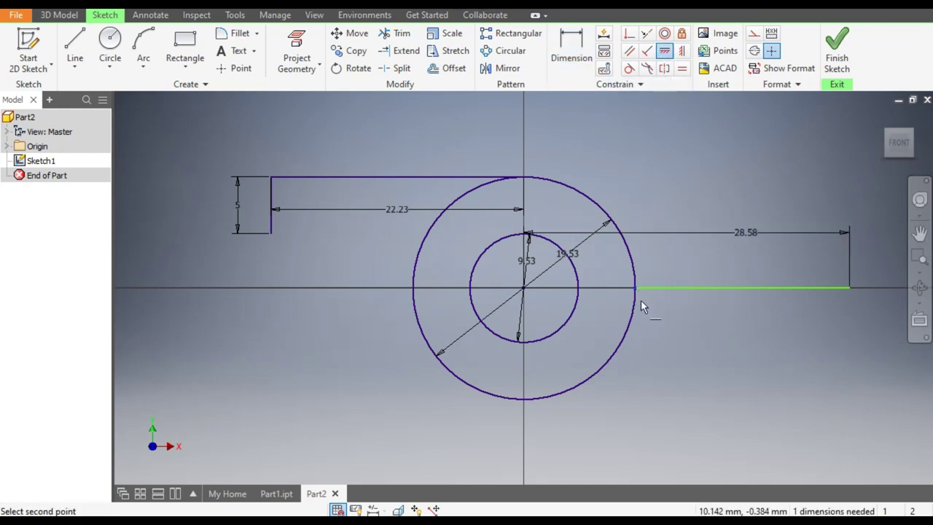
left_click(523, 289)
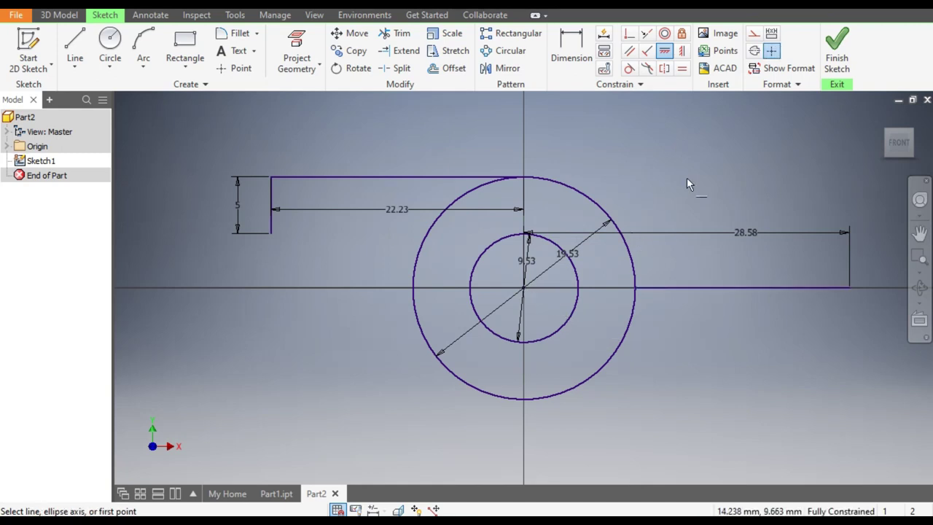
key("Escape")
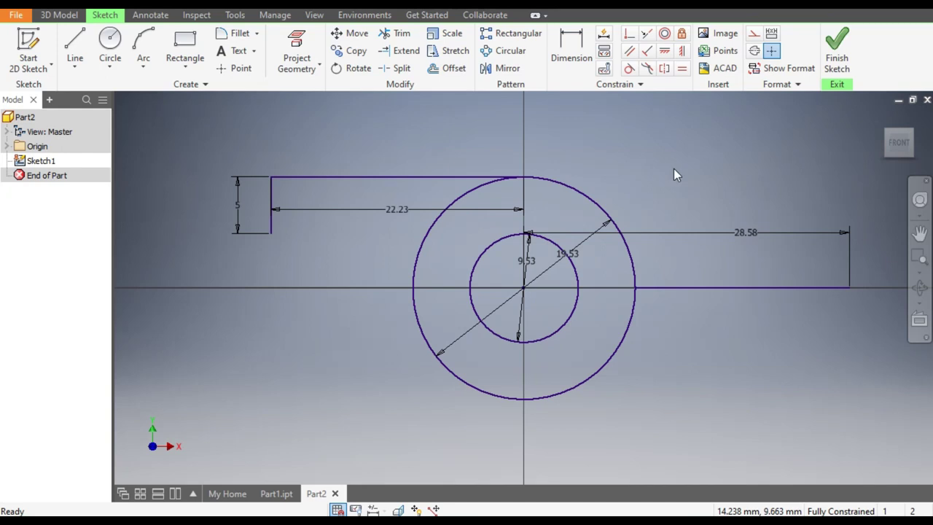
Draw a 5 mm vertical drop from the right end, then a sloped line to the lower left.
left_click(76, 45)
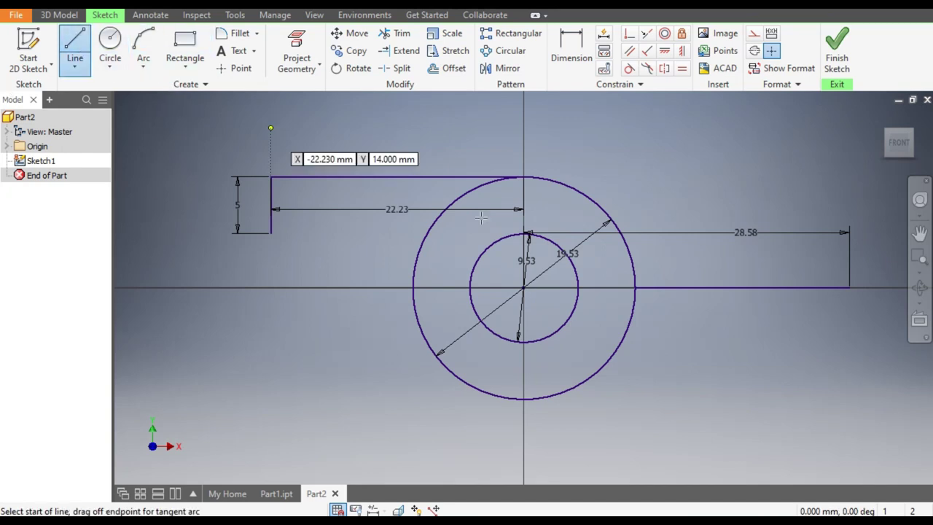
left_click(851, 288)
type("5")
key("Tab")
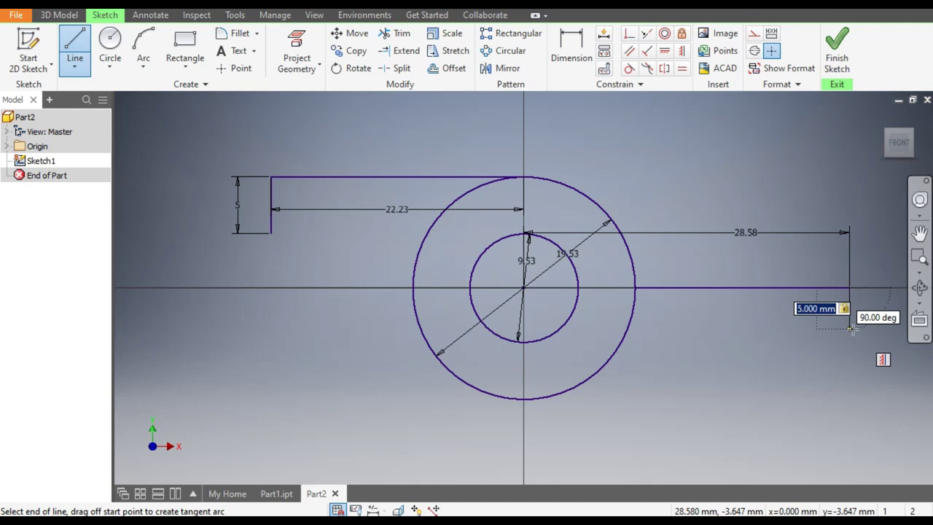
left_click(853, 329)
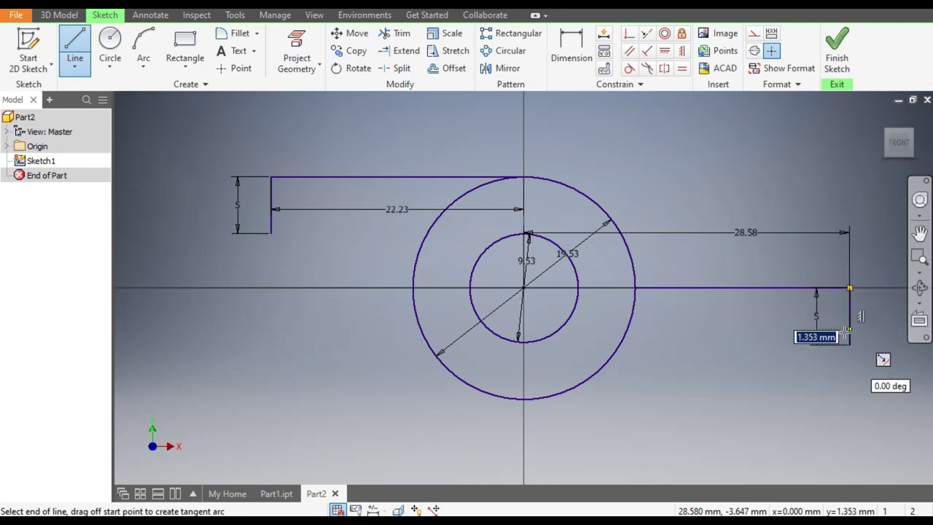
left_click(431, 437)
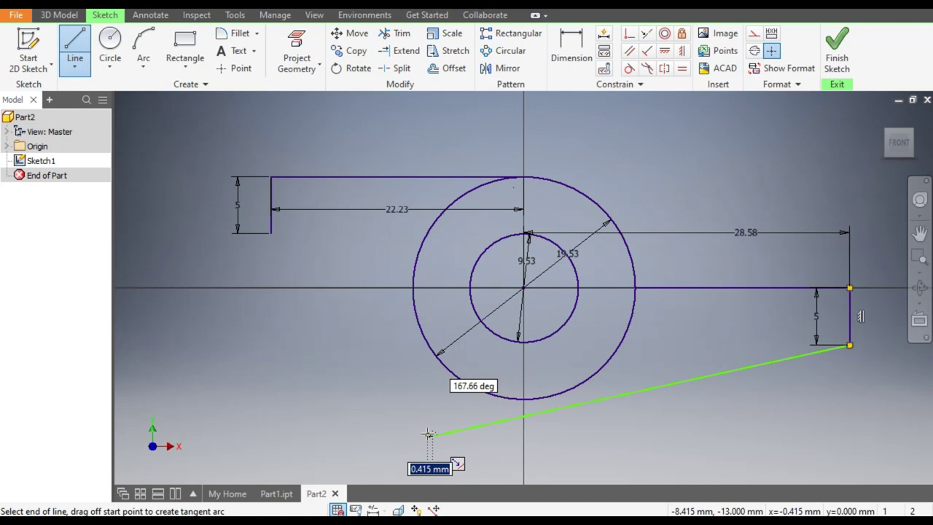
key("Escape")
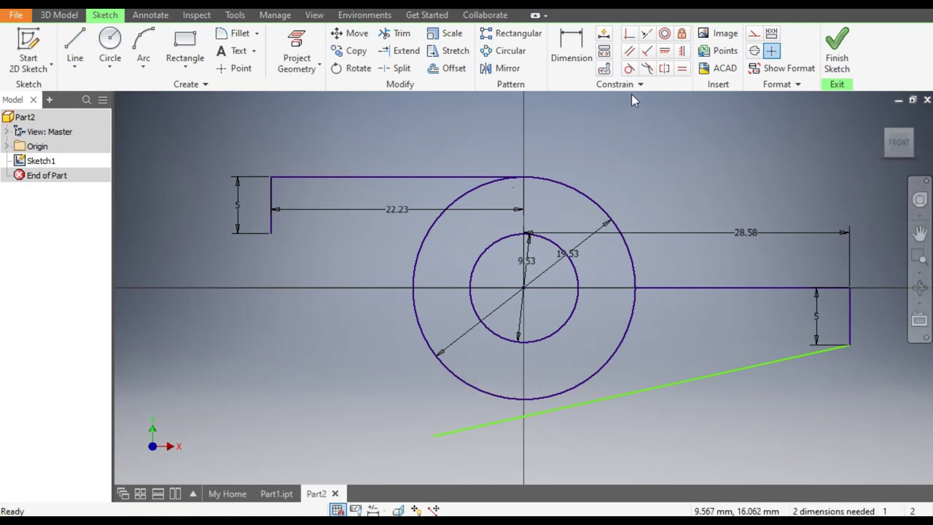
Make the sloped bottom line tangent to the outer circle.
left_click(630, 69)
left_click(703, 379)
left_click(584, 384)
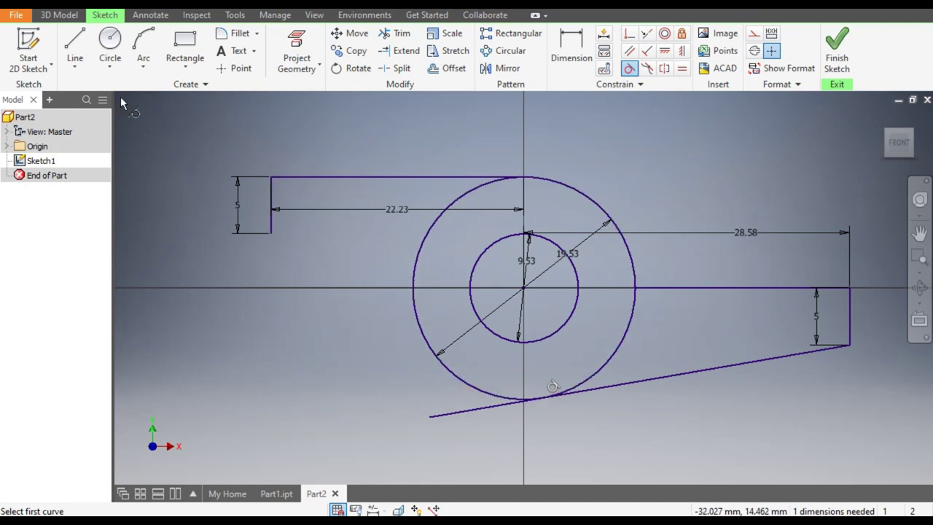
Draw a slanted line from the lower-left corner into the outer circle.
left_click(74, 45)
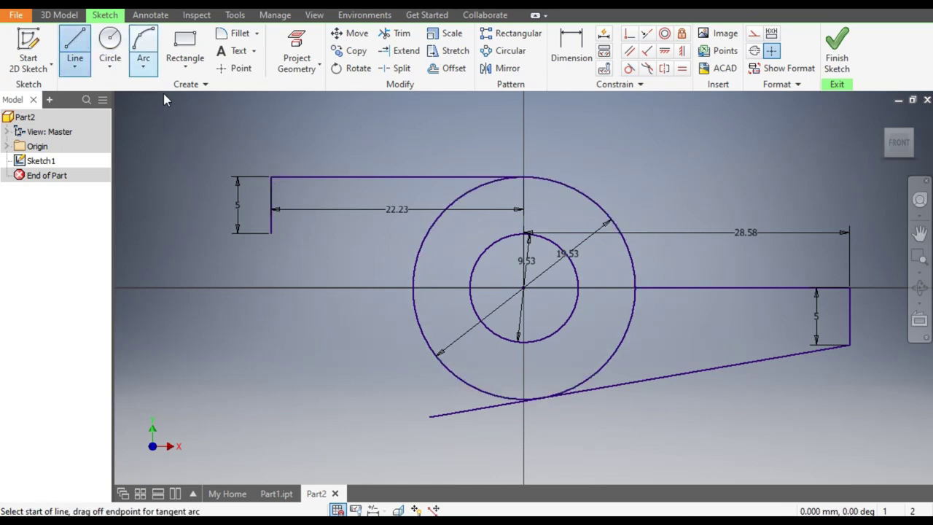
left_click(271, 233)
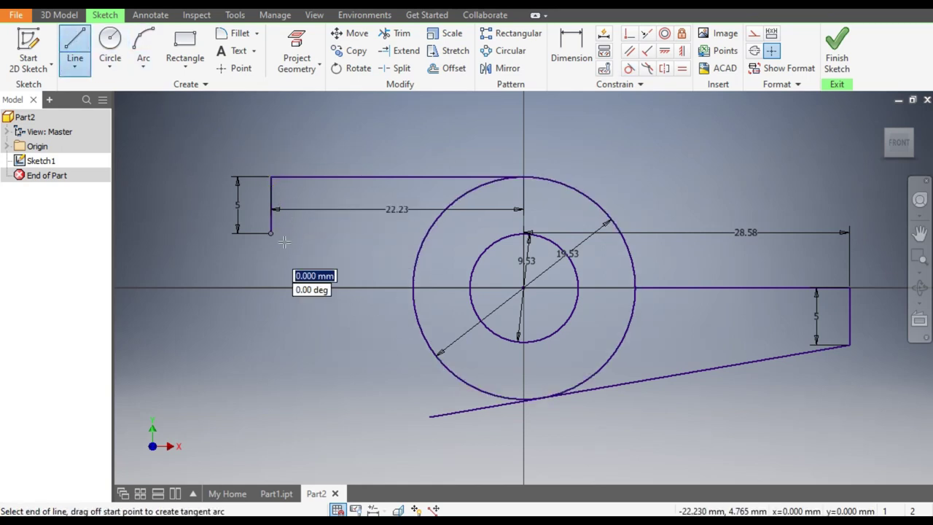
left_click(455, 334)
key("Escape")
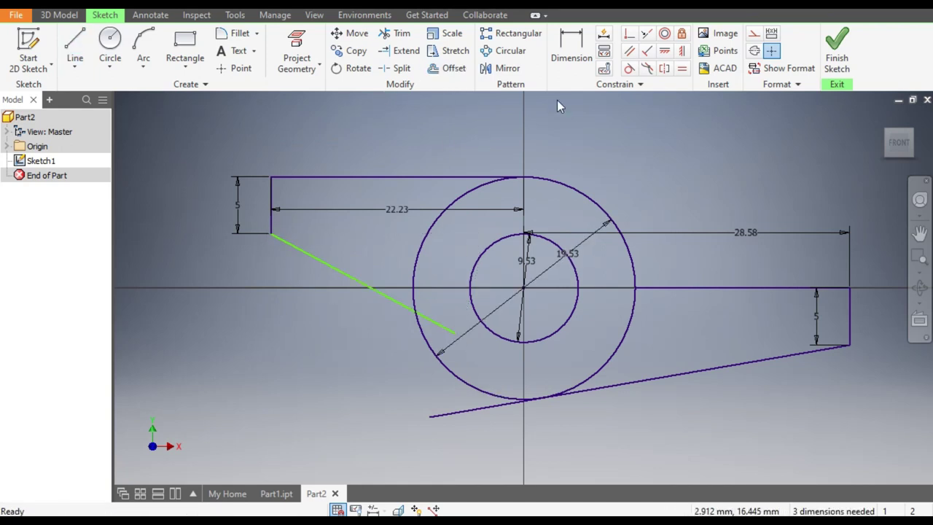
Dimension the angle between the top line and the slanted line as 25°.
left_click(568, 55)
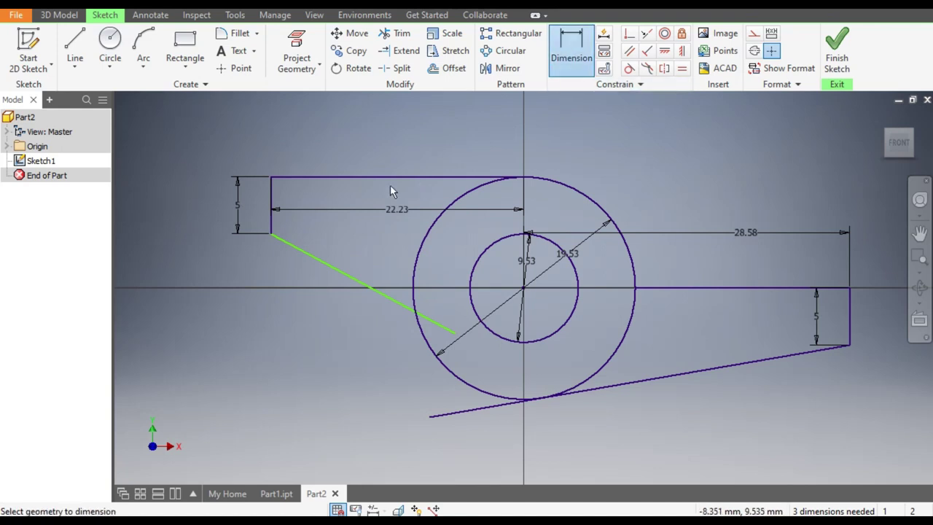
left_click(373, 177)
left_click(346, 274)
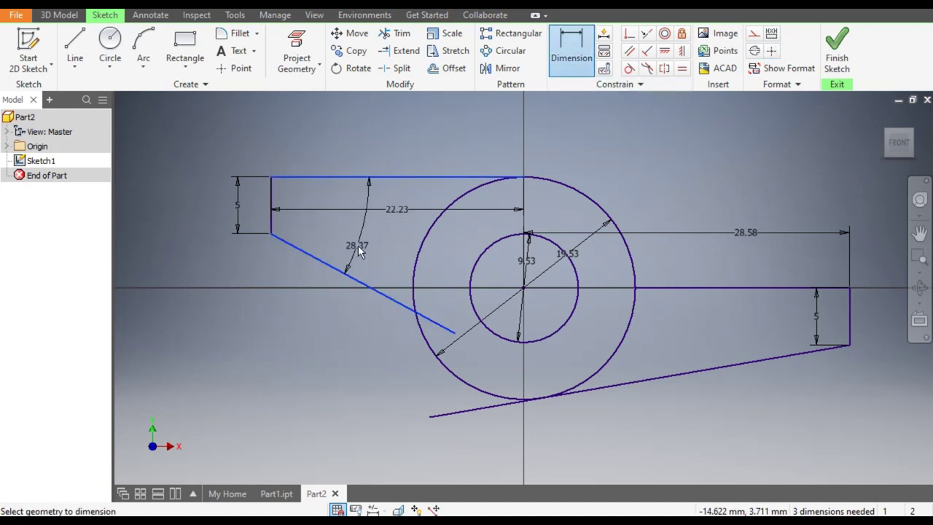
left_click(358, 245)
type("25")
key("Return")
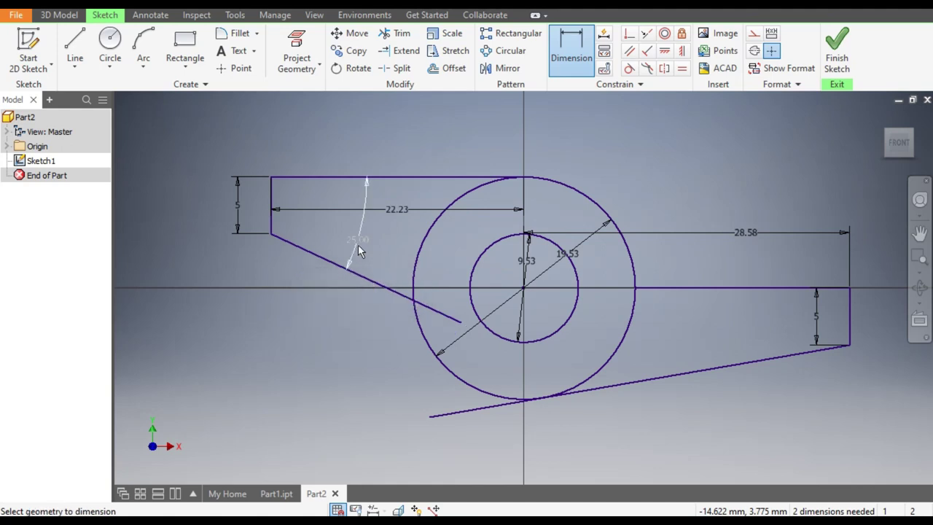
key("Escape")
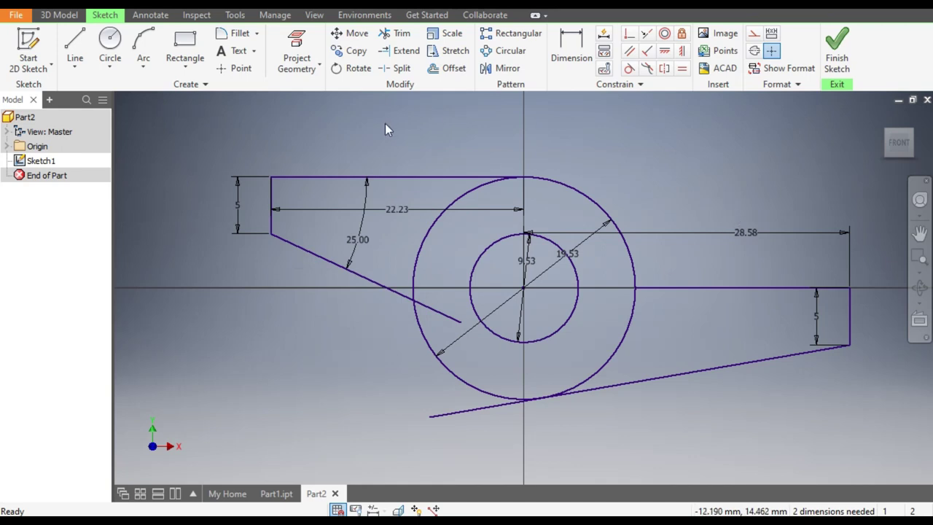
Trim the outer circle's upper-left and lower-right arcs and both slanted lines' overshoots.
left_click(399, 37)
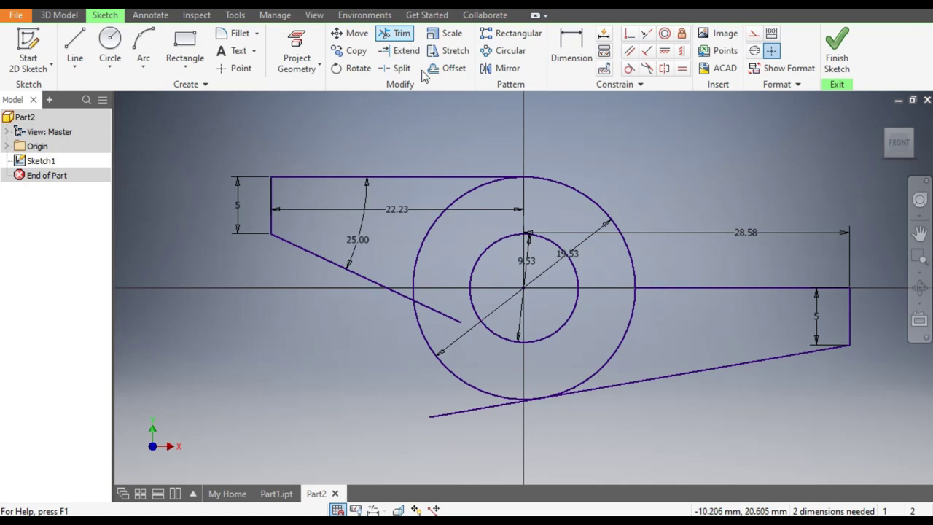
left_click(462, 198)
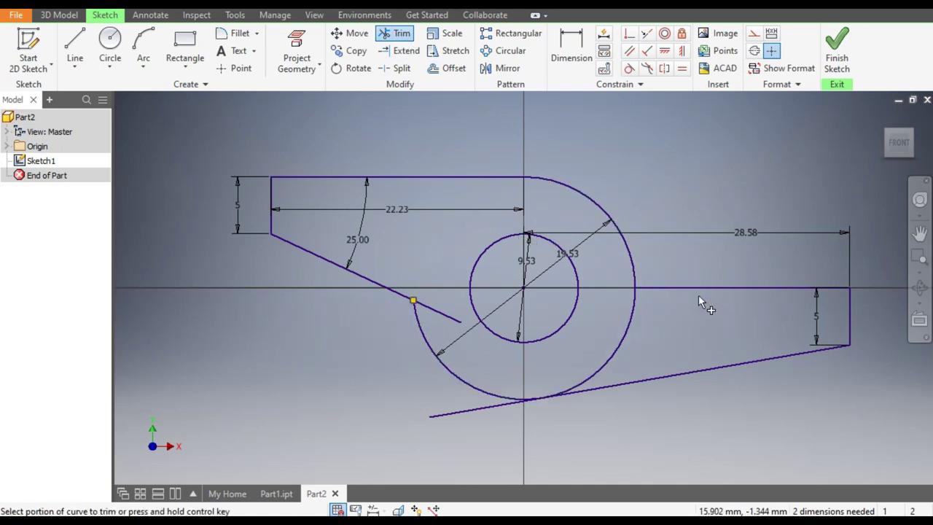
left_click(621, 334)
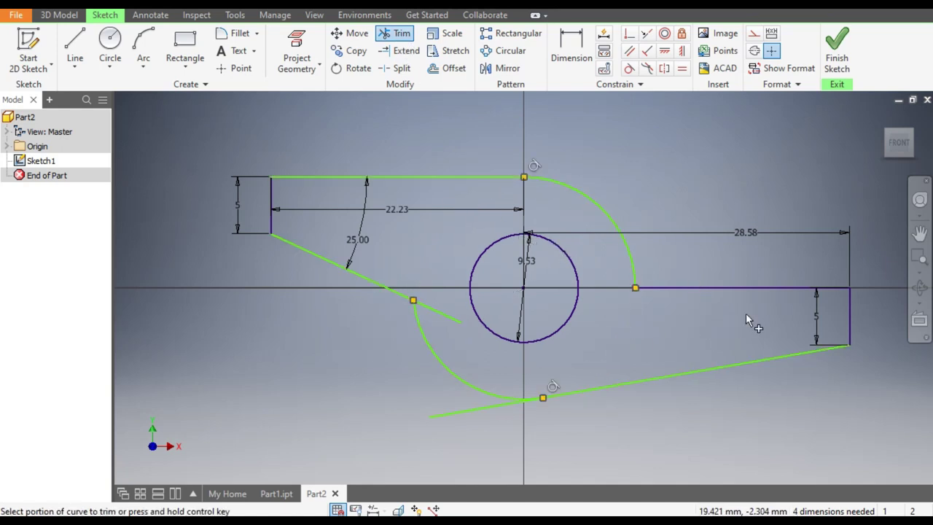
left_click(450, 317)
left_click(460, 414)
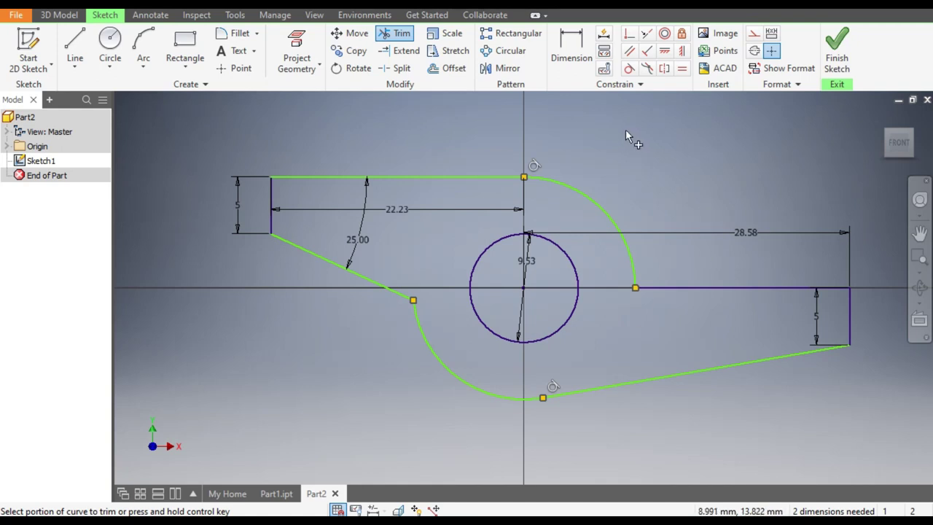
Discard an over-constraining linear dimension and give the upper and lower arcs 9.765 mm radius dimensions.
left_click(569, 54)
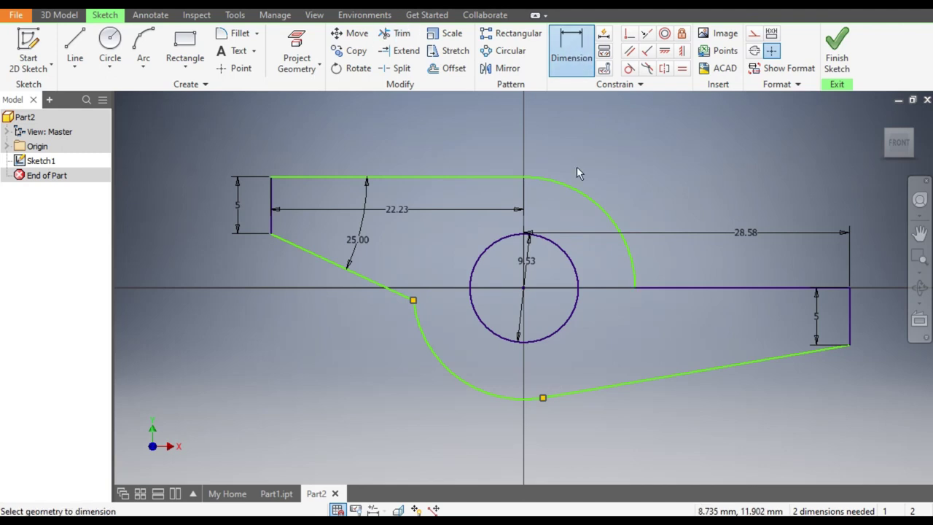
left_click(524, 289)
left_click(271, 221)
left_click(362, 135)
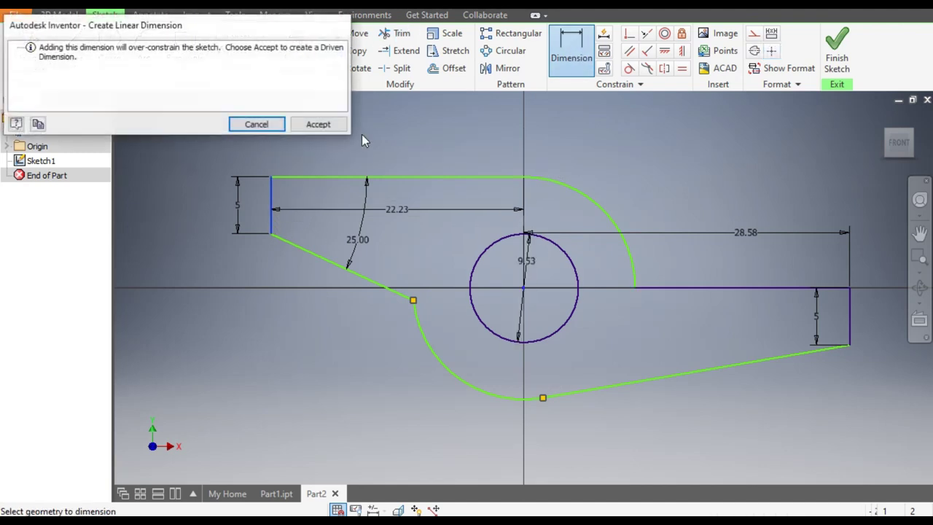
left_click(256, 126)
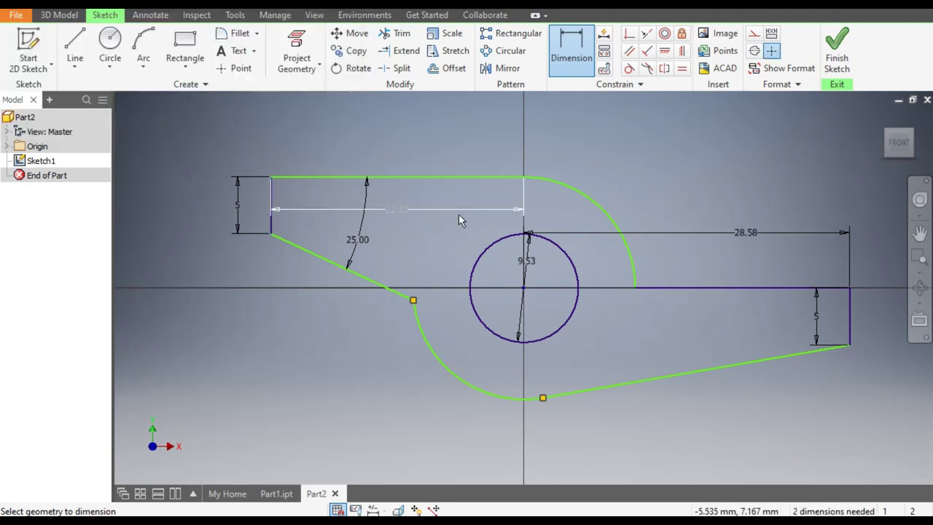
left_click(581, 196)
left_click(620, 165)
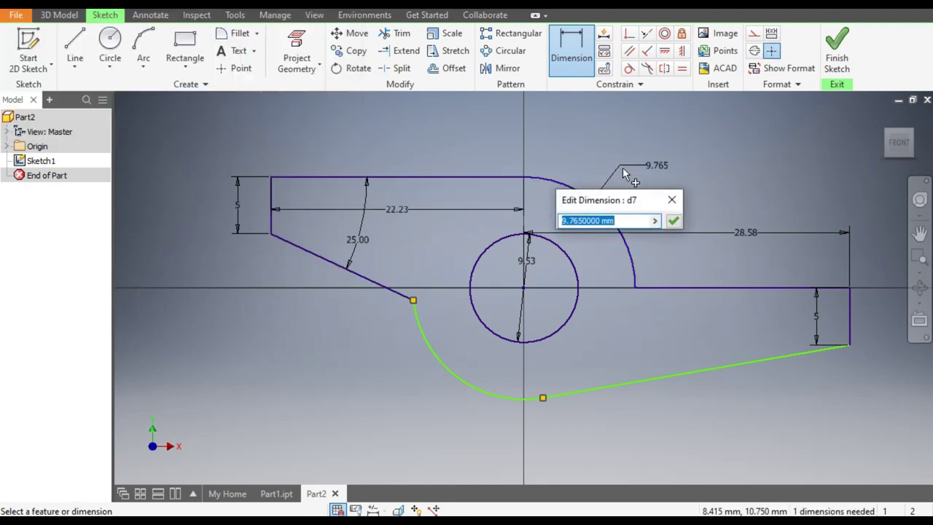
left_click(673, 221)
left_click(492, 394)
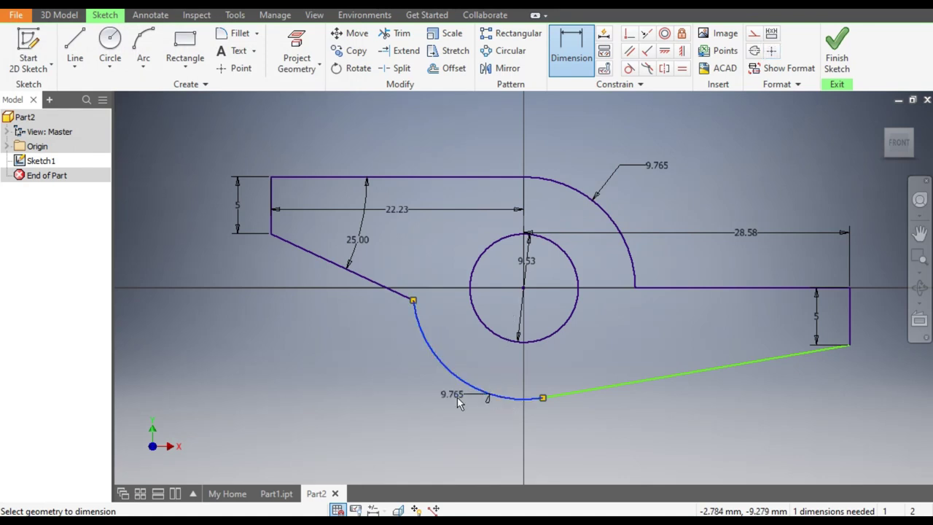
left_click(412, 412)
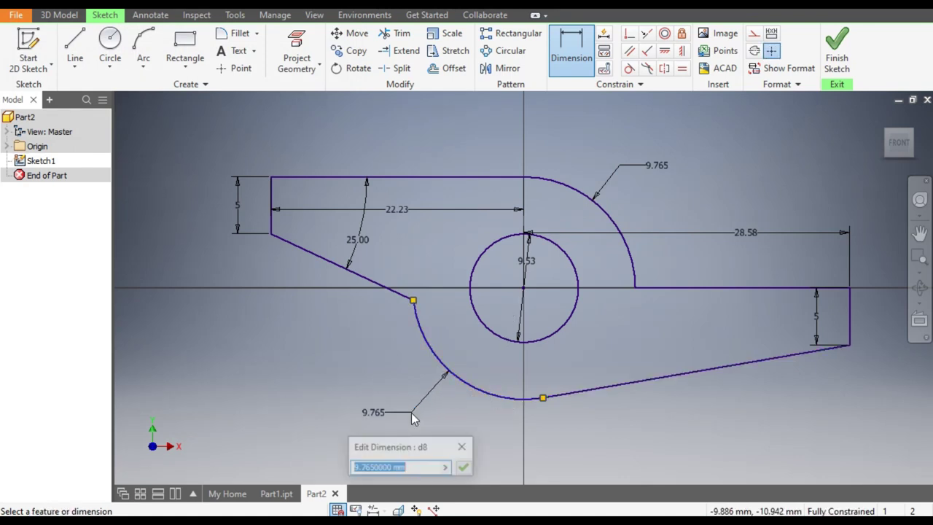
left_click(467, 467)
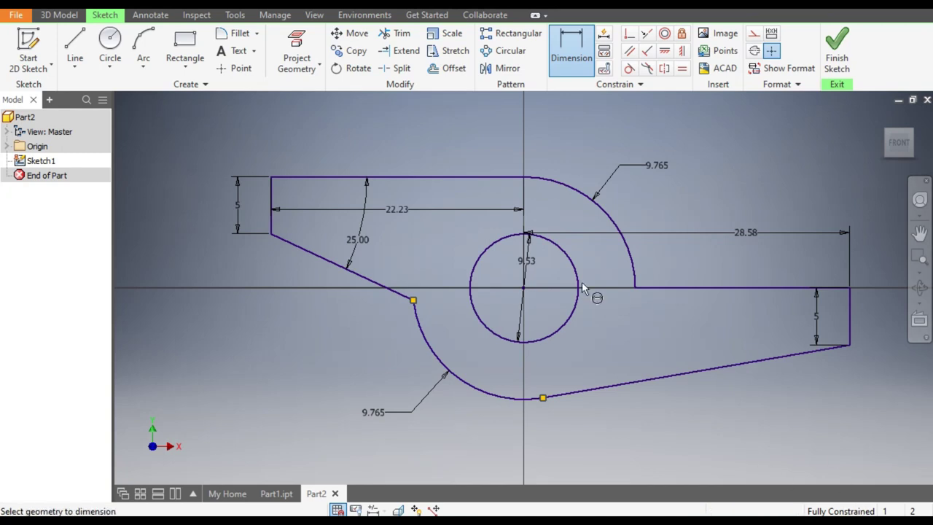
Finish the sketch and extrude the lever profile symmetrically by 19 mm.
left_click(837, 47)
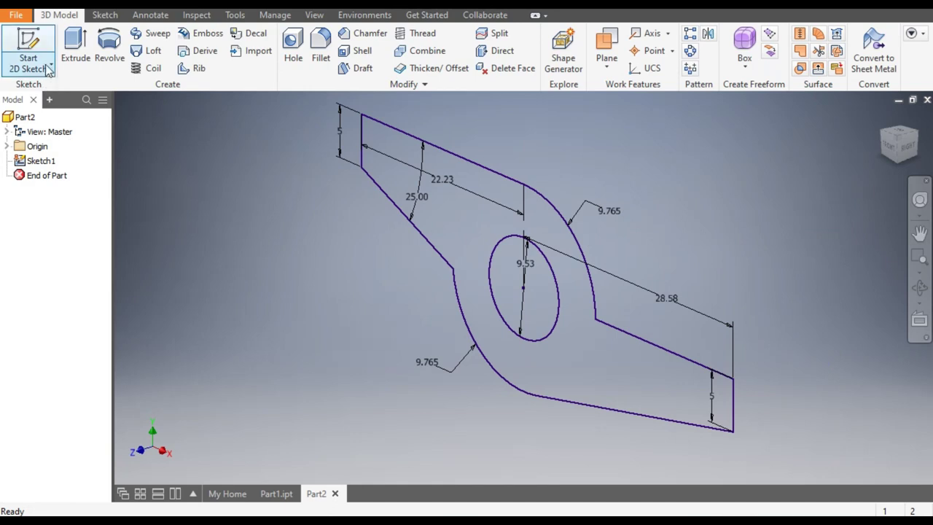
left_click(70, 44)
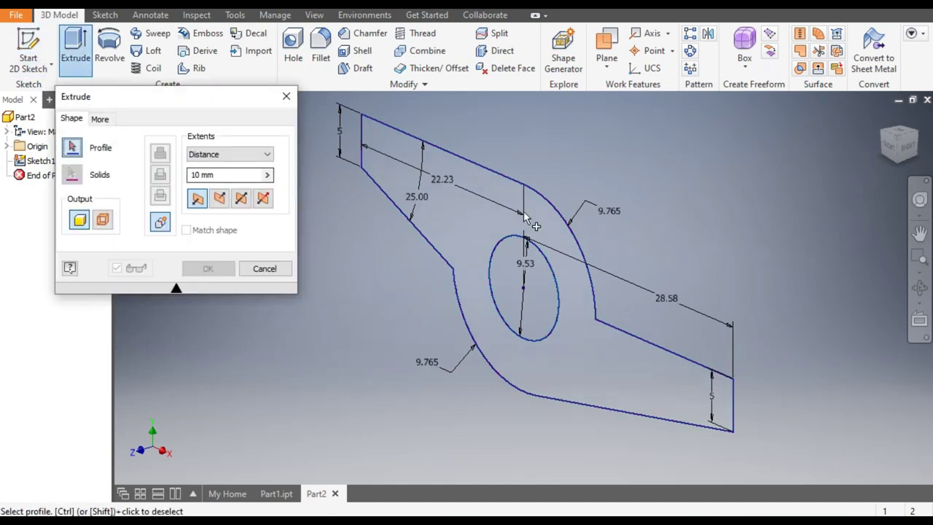
left_click(524, 210)
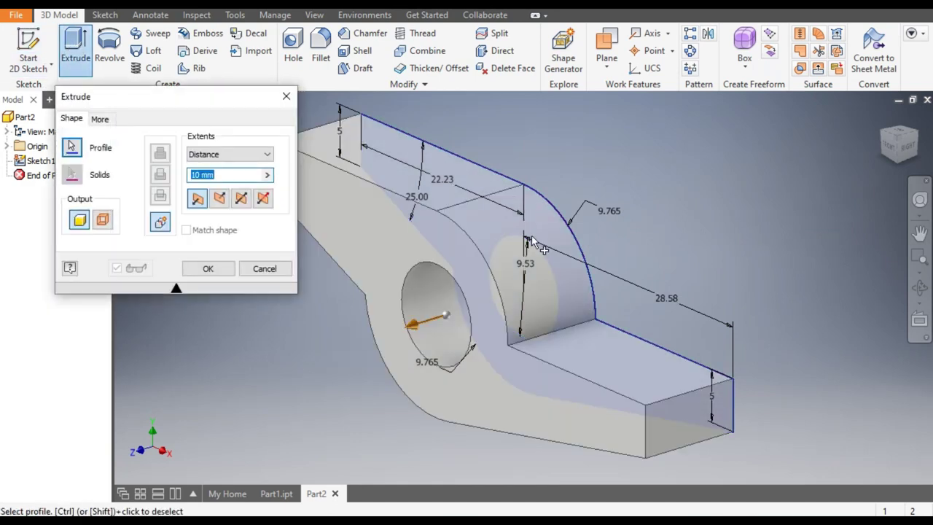
scroll(543, 240, "up", 3)
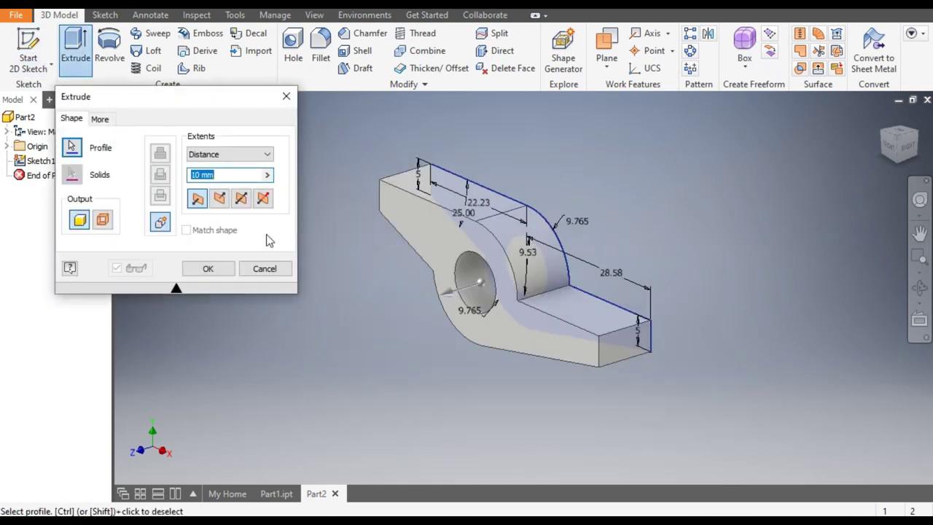
left_click(242, 201)
left_click(192, 176)
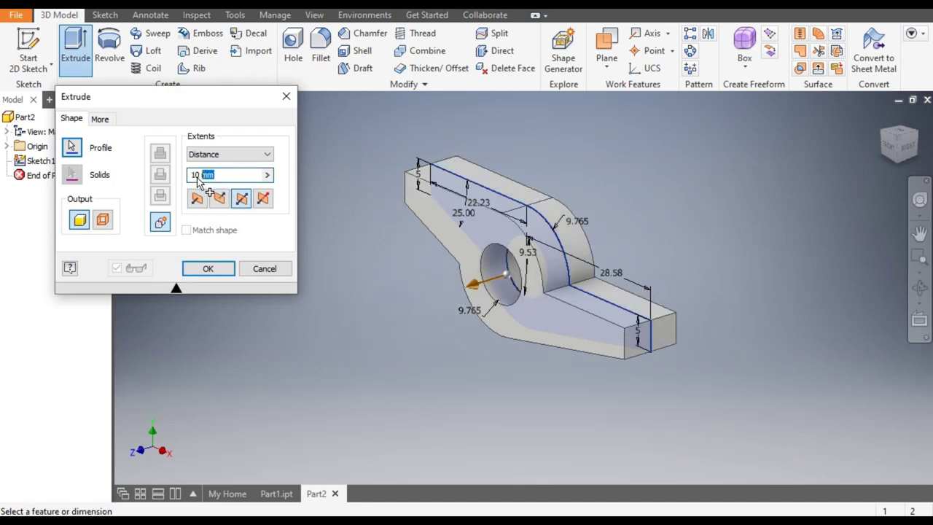
type("19")
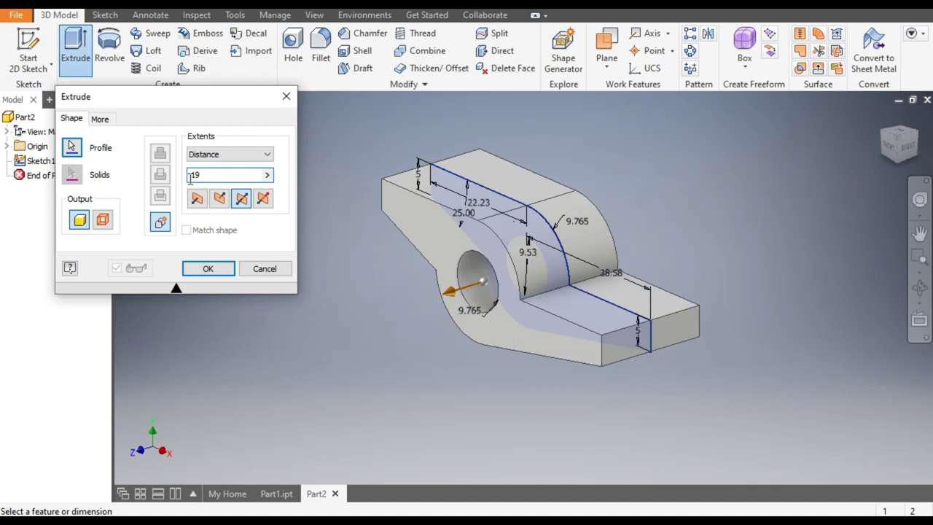
left_click(207, 270)
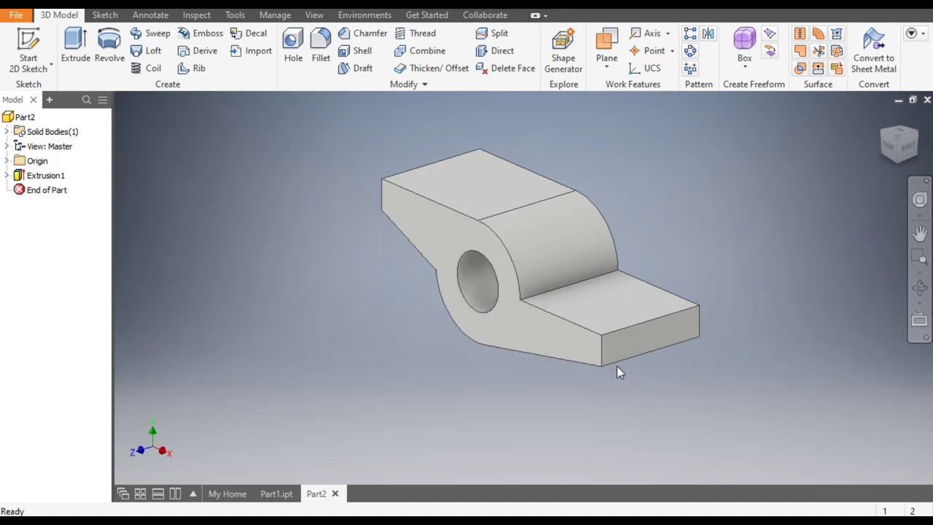
Inspect reference Part1, then in Part2 turn the view to the hole end and select the front face.
left_click(276, 494)
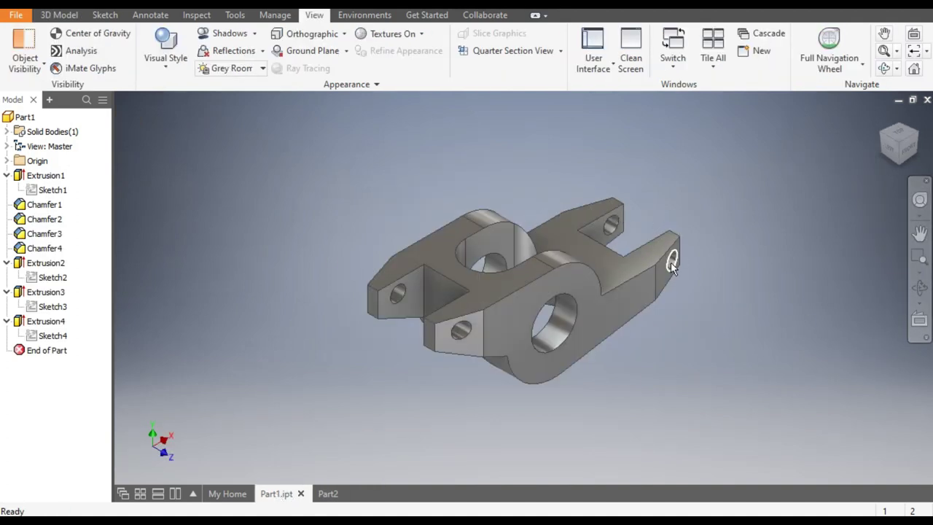
left_click(327, 493)
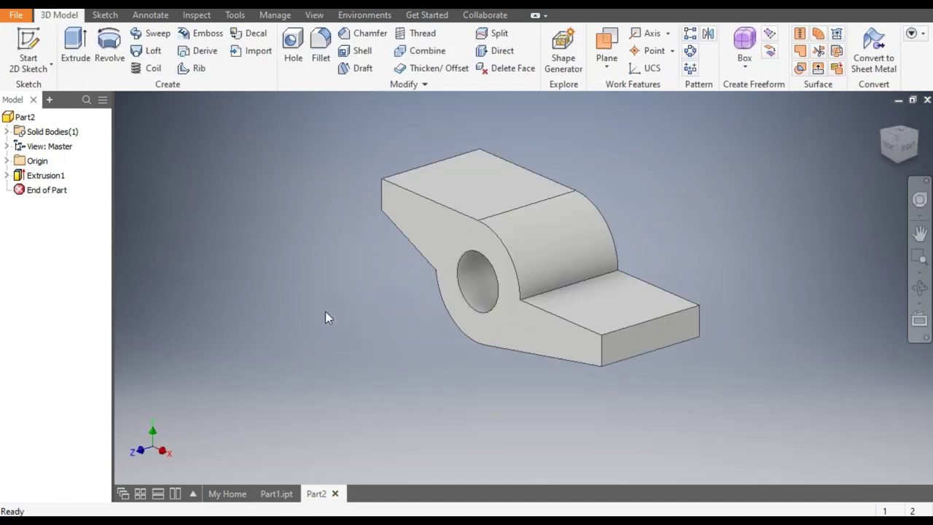
left_click(882, 133)
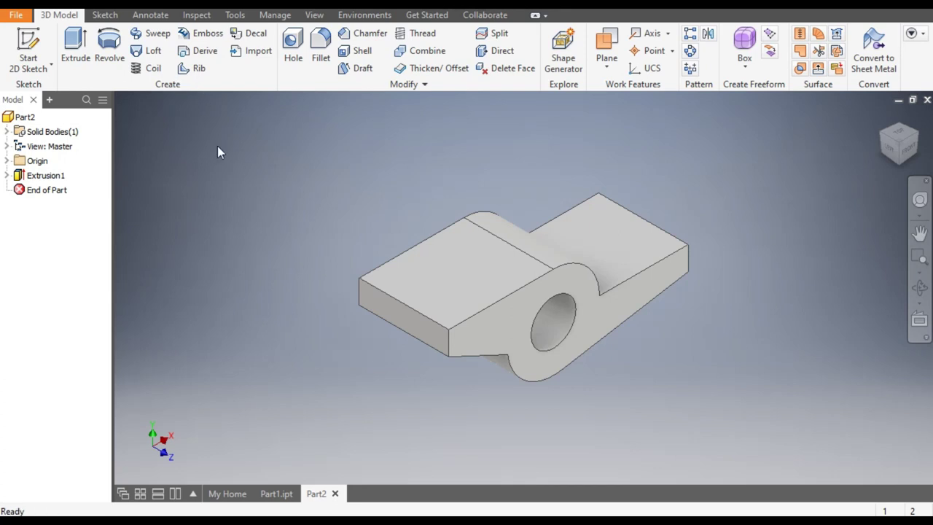
left_click(452, 347)
Chamfer the first two vertical corner edges with a 7.62 by 2.54 two-distance chamfer.
left_click(490, 337)
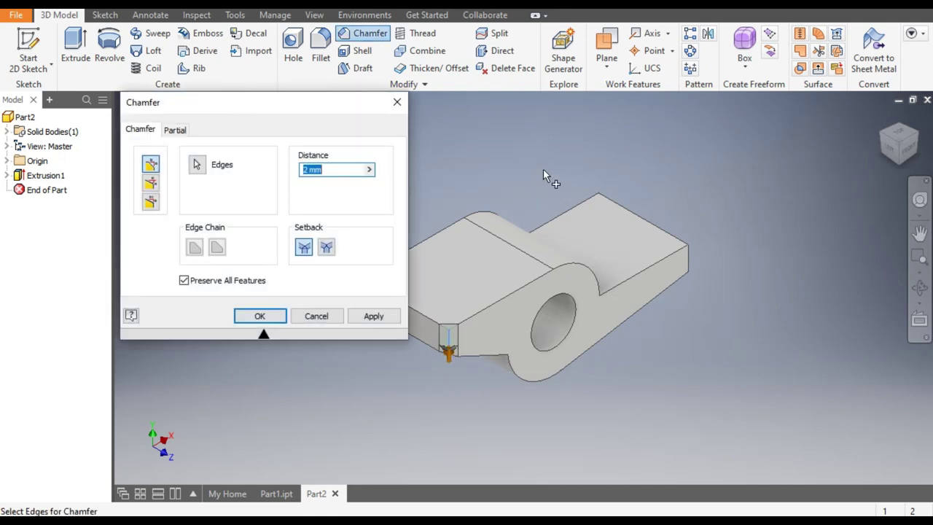
left_click(150, 204)
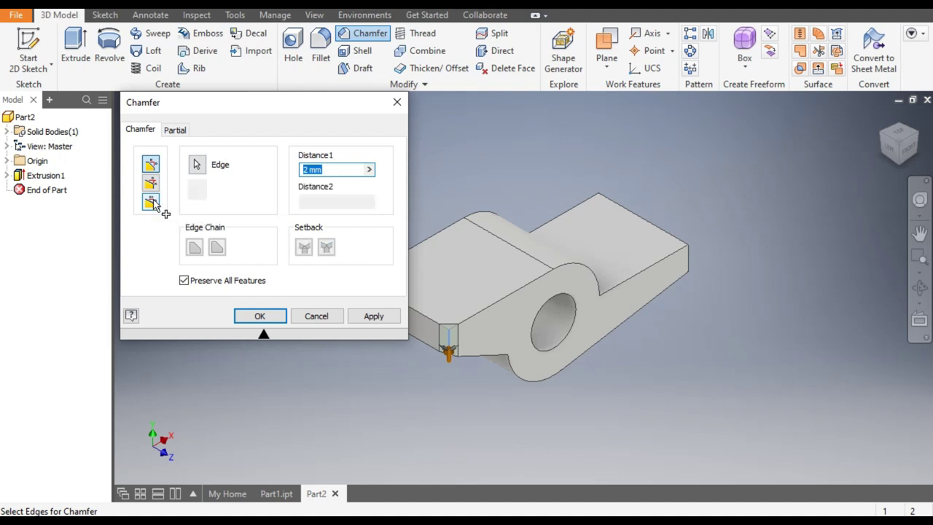
left_click_drag(328, 170, 299, 169)
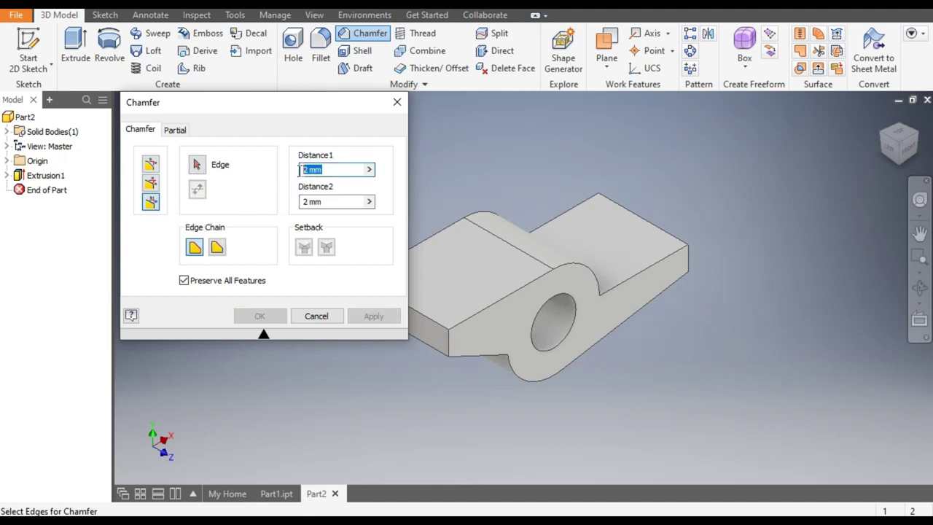
type("7.62")
left_click_drag(327, 202, 294, 210)
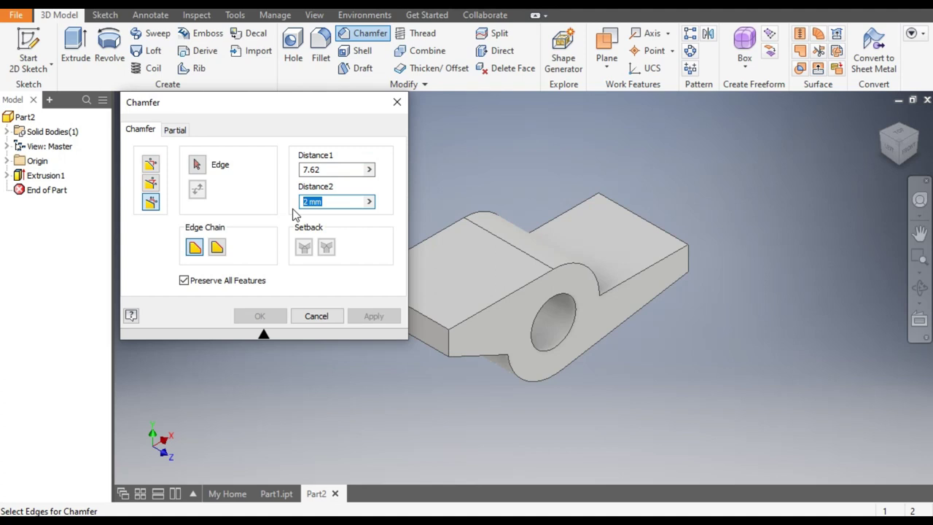
type("2.54")
left_click(447, 341)
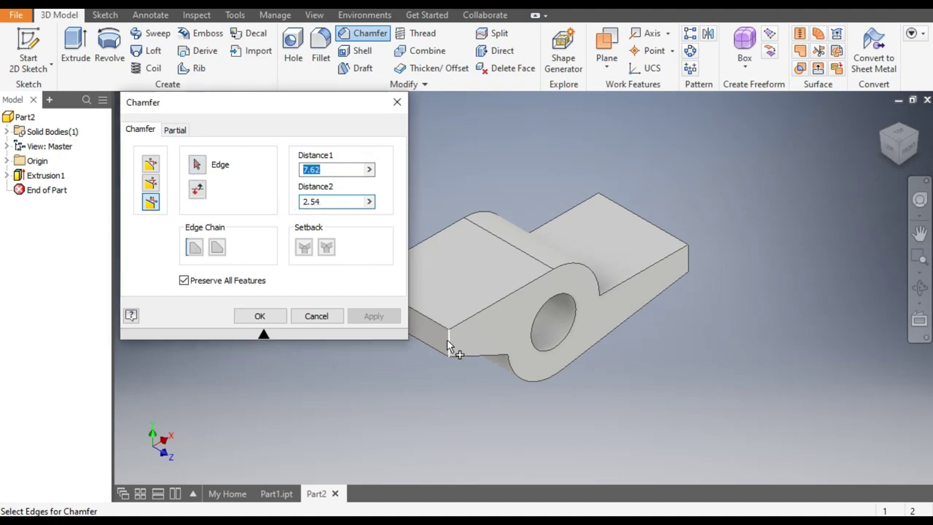
left_click(879, 137)
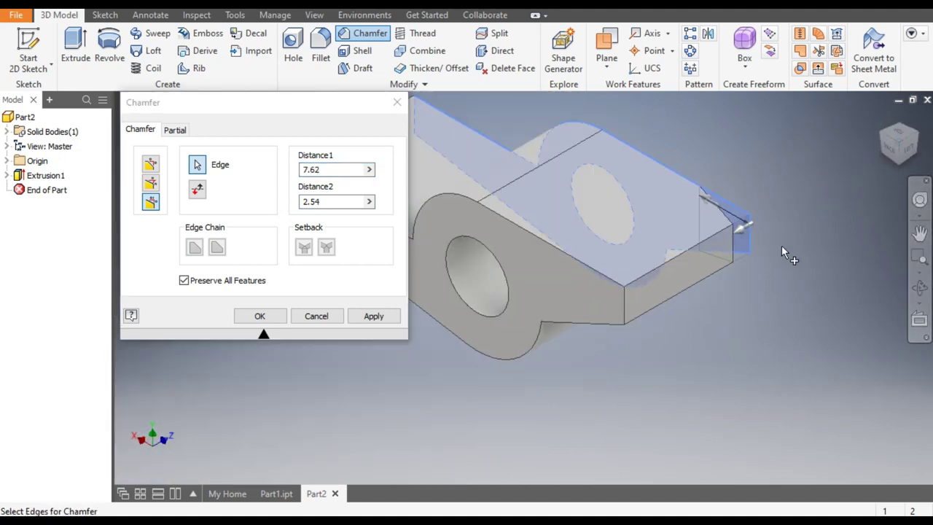
left_click(378, 320)
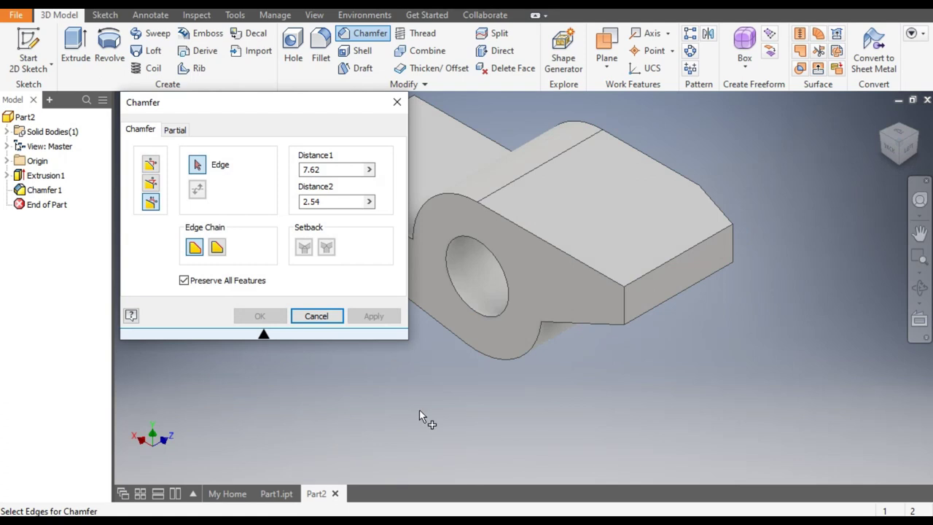
left_click(627, 300)
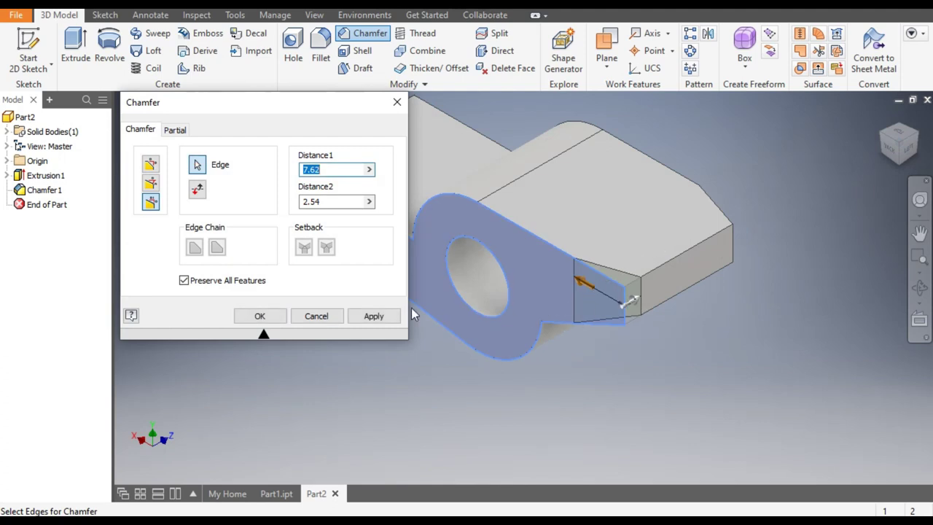
left_click(390, 317)
Chamfer the two far-end vertical corners with the same distances, then close the chamfer tool.
scroll(802, 237, "up", 5)
scroll(802, 238, "down", 8)
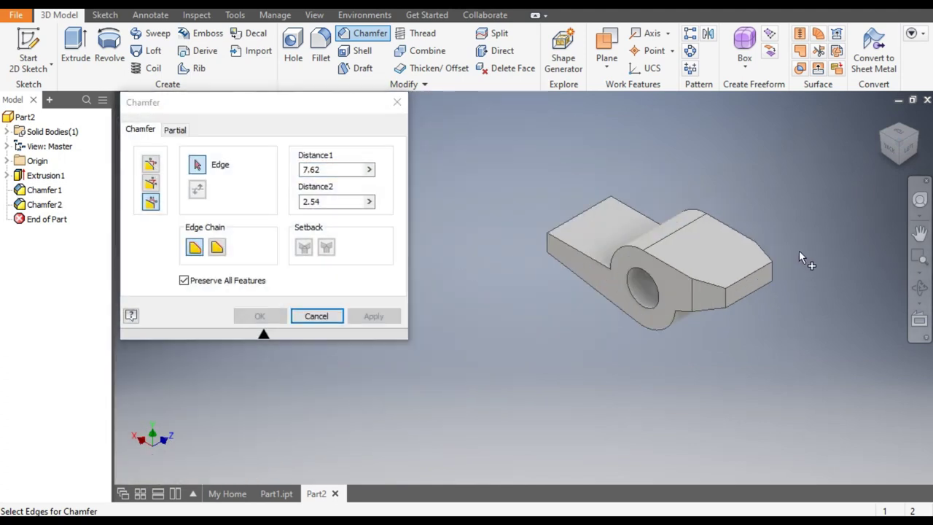
left_click_drag(877, 133, 678, 328)
left_click(604, 328)
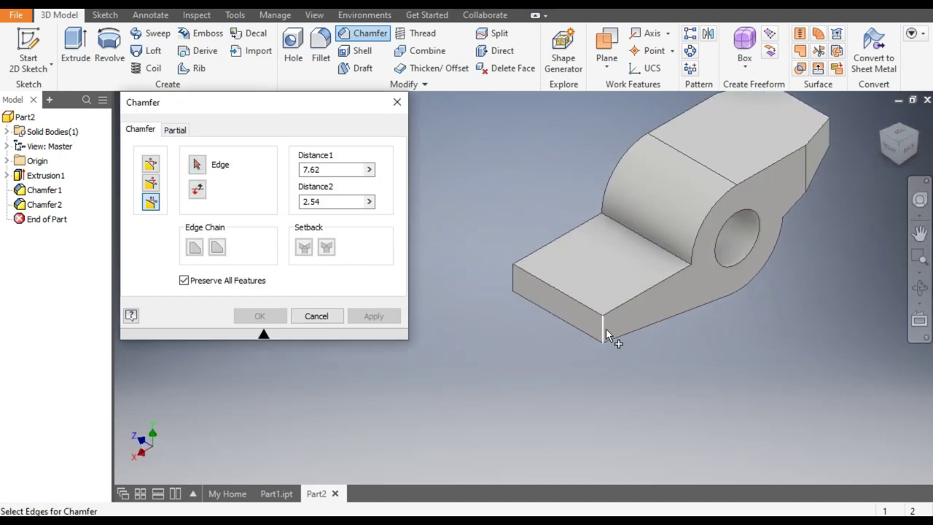
left_click(606, 328)
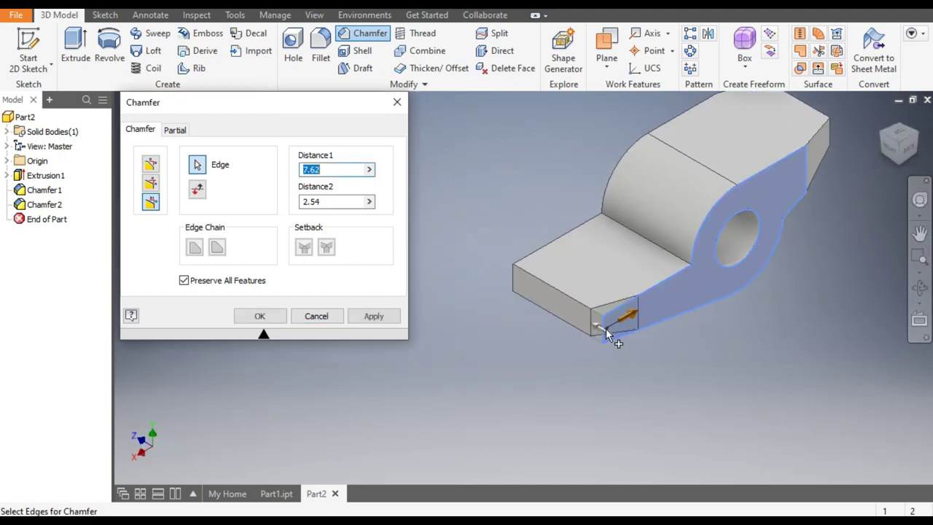
left_click(513, 276)
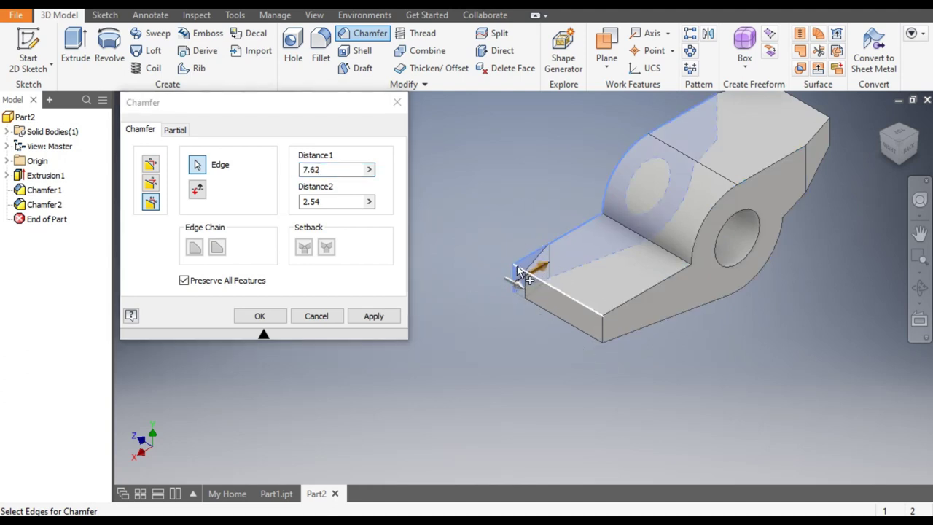
left_click(373, 316)
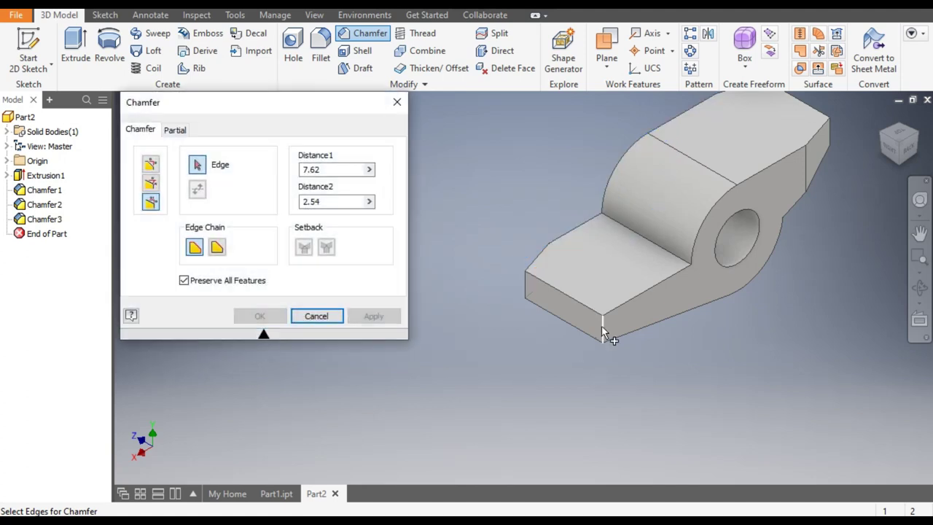
left_click(601, 326)
left_click(390, 323)
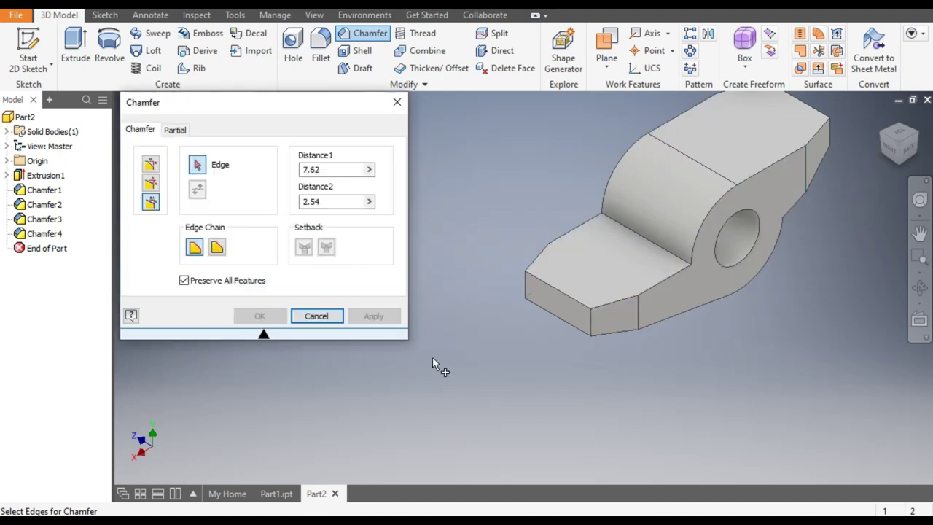
left_click(316, 315)
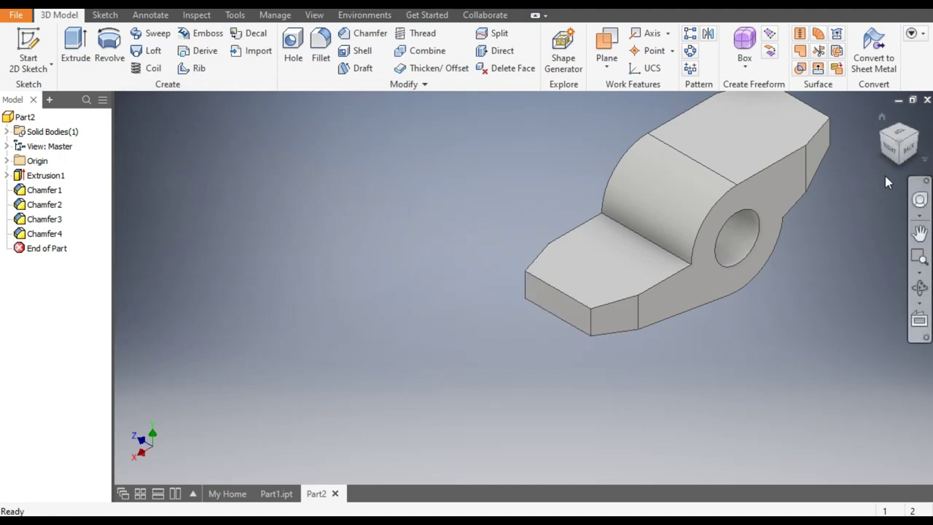
left_click(923, 138)
left_click(923, 138)
left_click(277, 494)
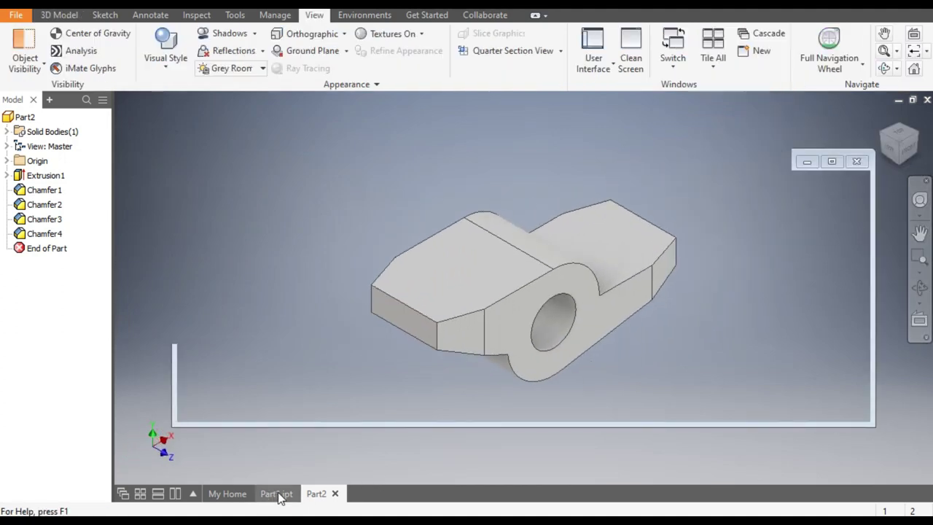
left_click(905, 141)
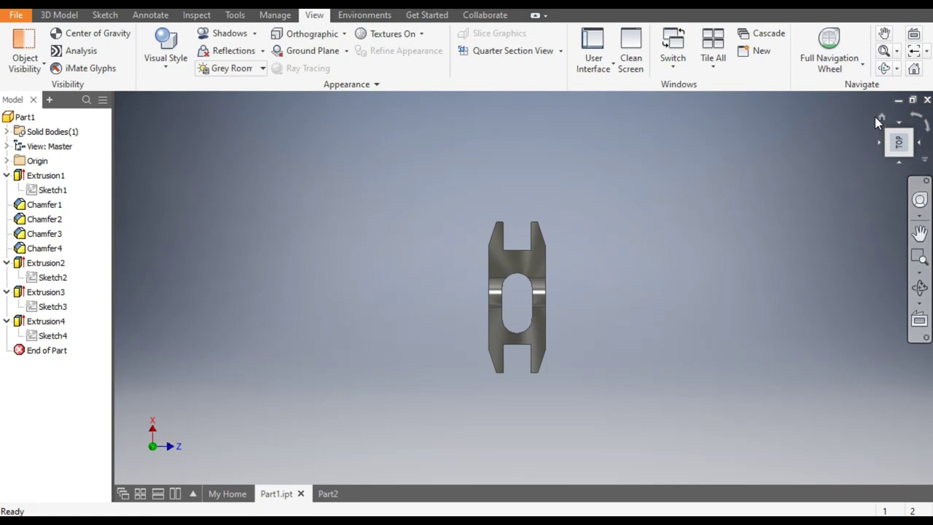
left_click(881, 118)
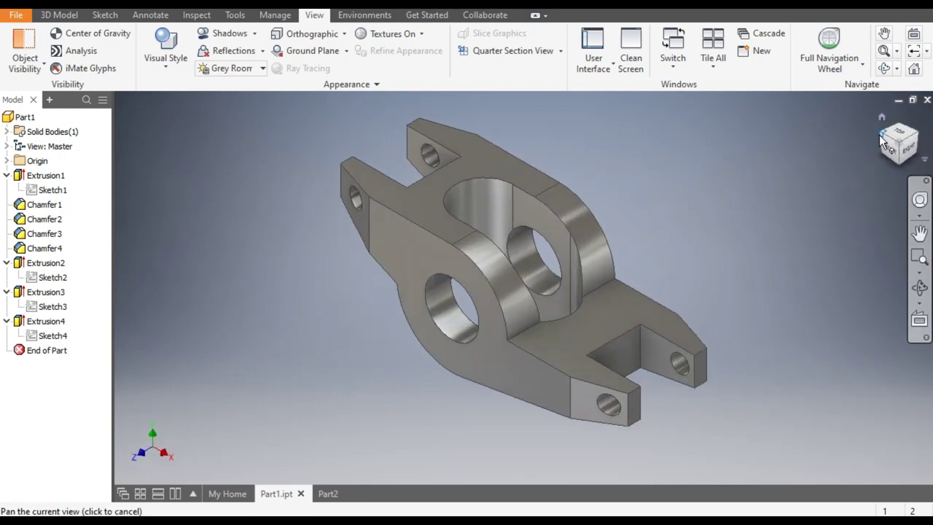
scroll(879, 135, "up", 8)
scroll(718, 152, "down", 8)
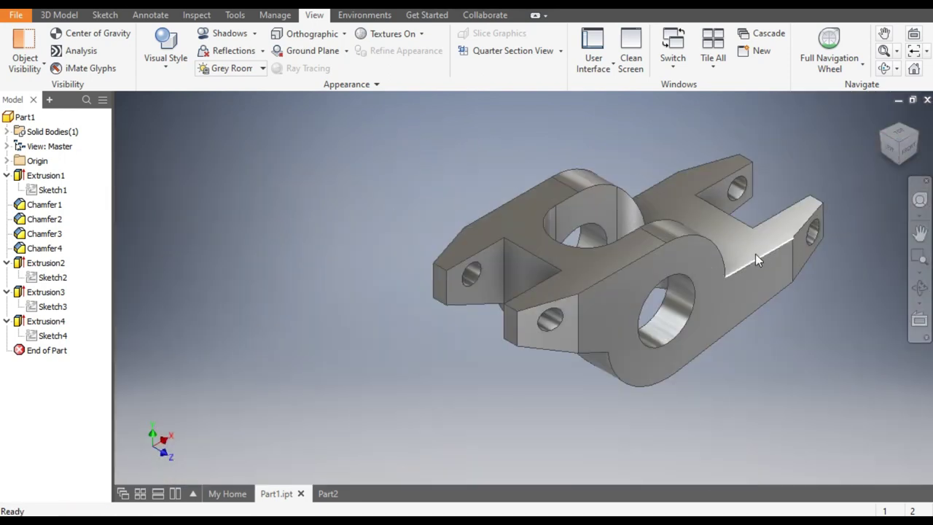
scroll(755, 254, "down", 3)
middle_click_drag(755, 254, 664, 229)
left_click(327, 494)
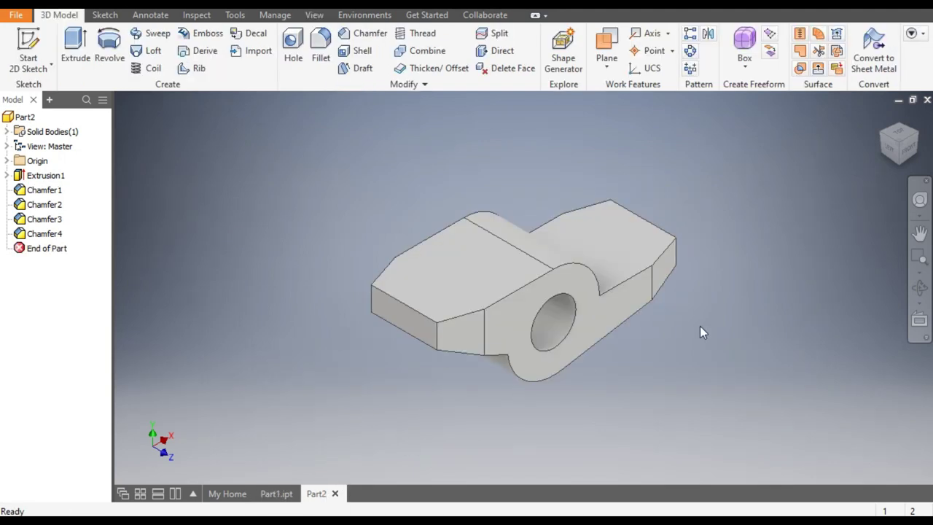
Start a new sketch on Part2's XZ Plane.
left_click(6, 160)
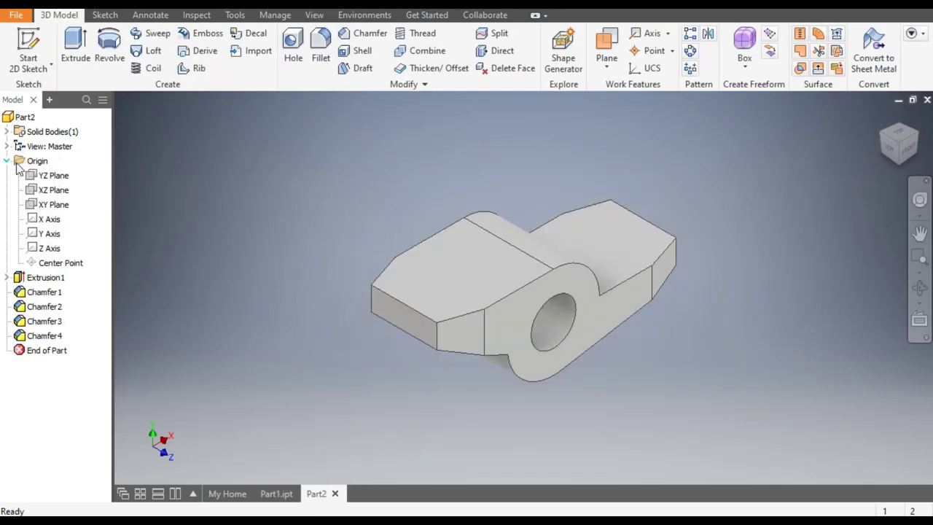
left_click(53, 194)
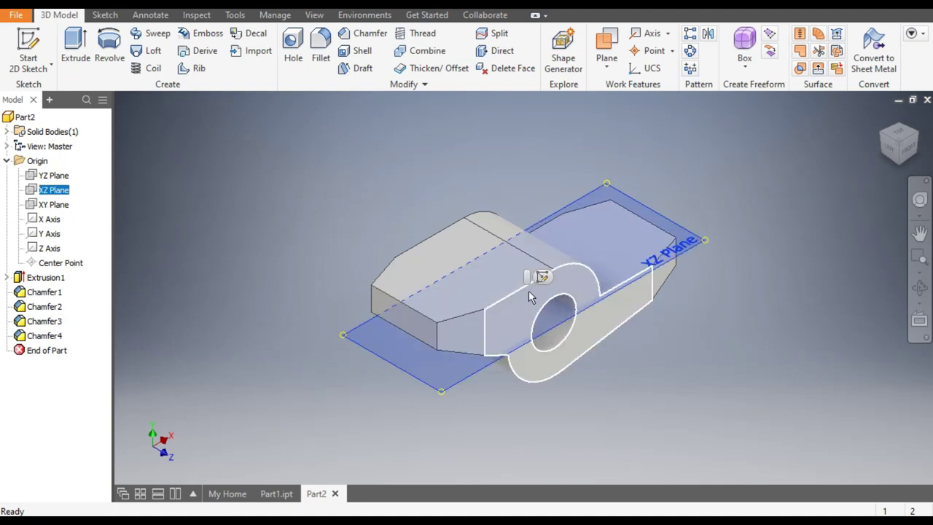
left_click(543, 276)
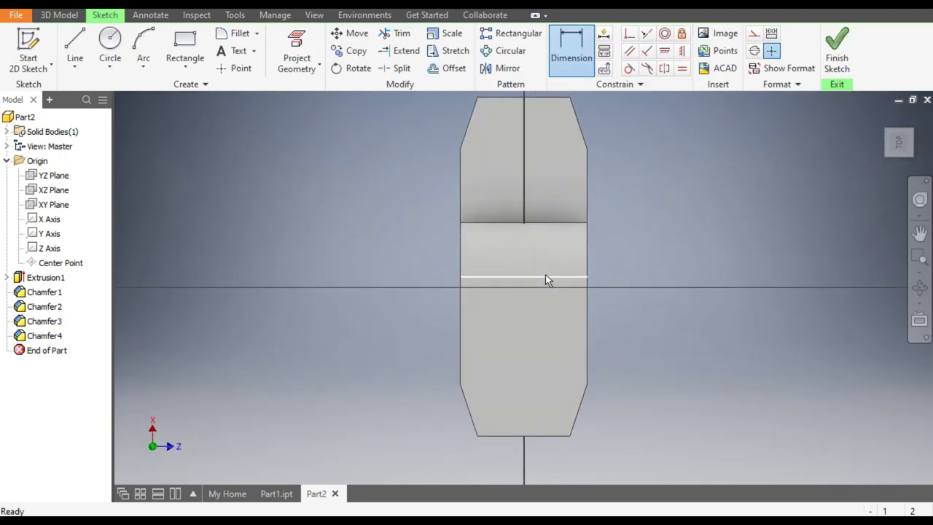
Set the visual style to Wireframe and return to the Sketch tools.
left_click(321, 18)
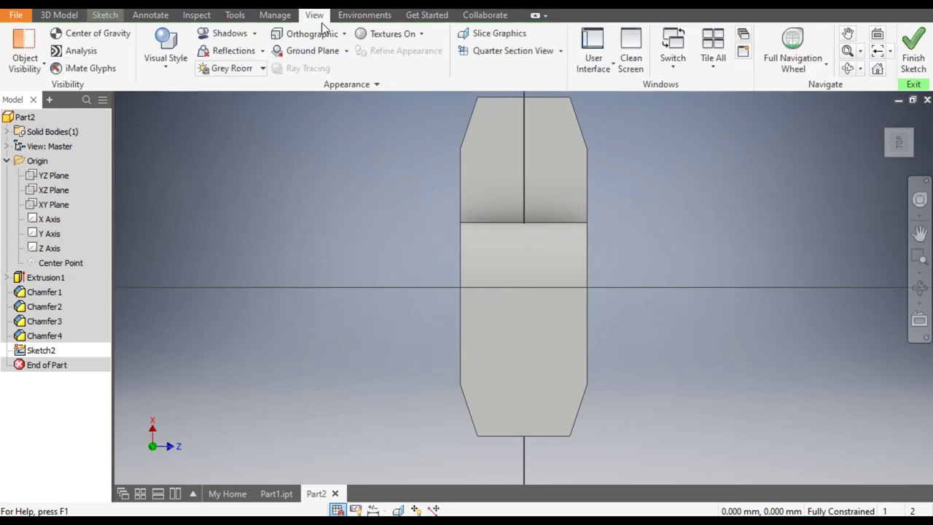
left_click(163, 70)
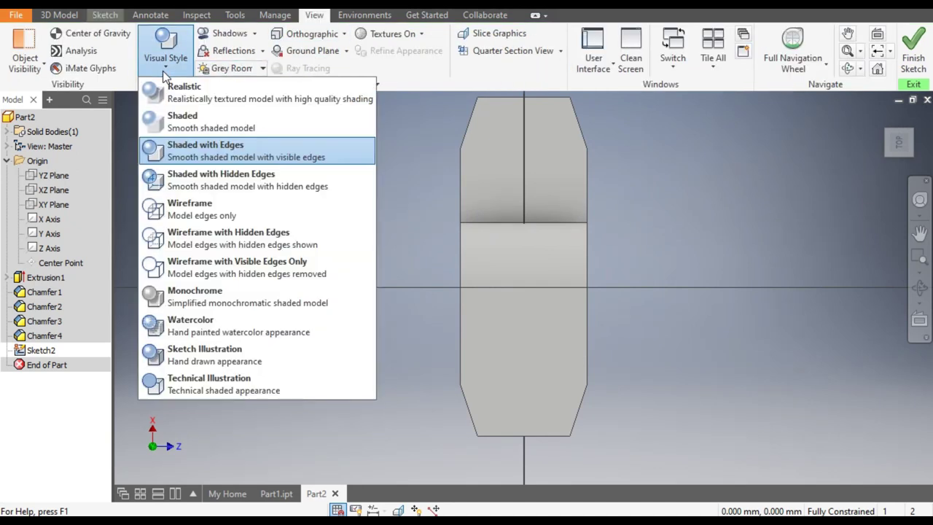
left_click(185, 213)
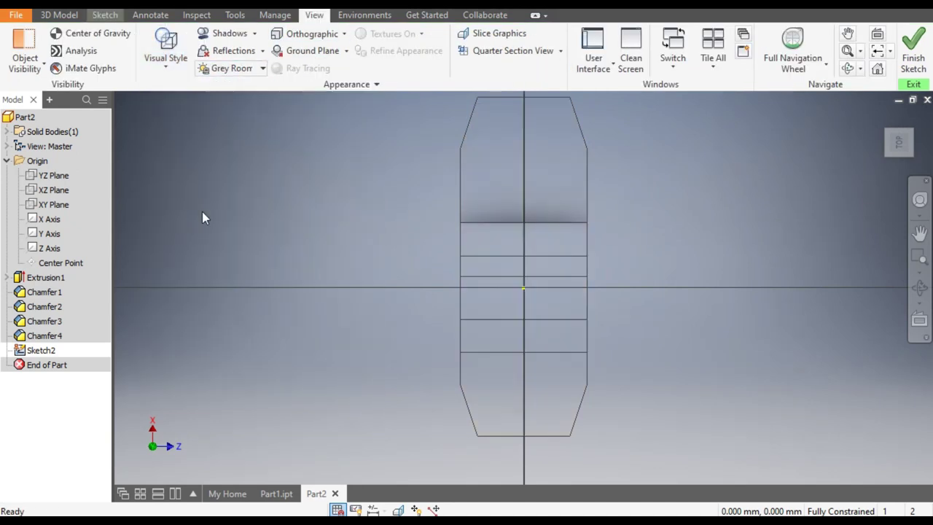
left_click(105, 15)
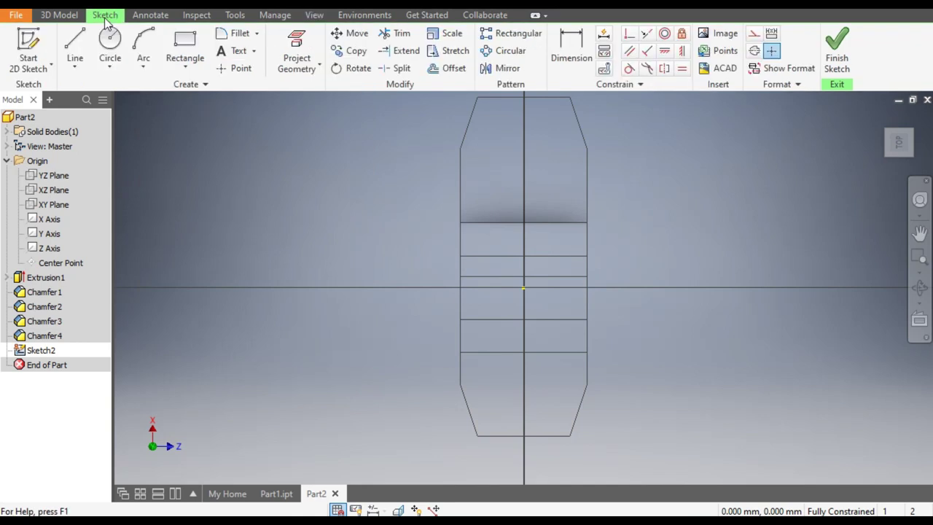
Draw a vertical centre-to-centre slot from the part centre down the axis.
left_click(186, 73)
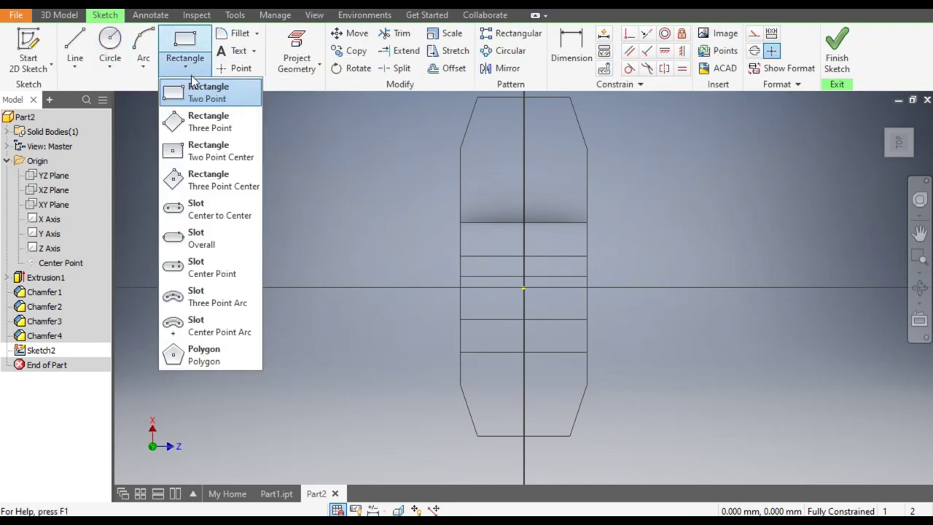
left_click(228, 215)
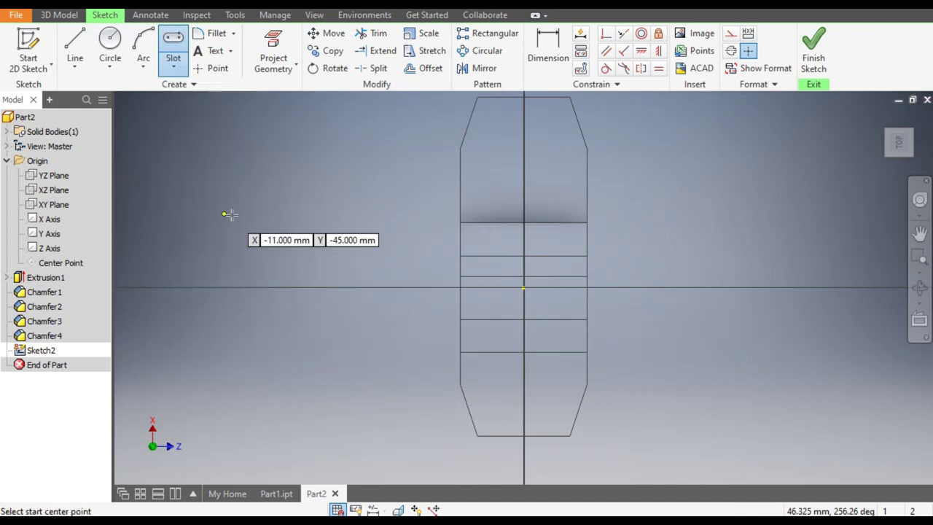
left_click(523, 241)
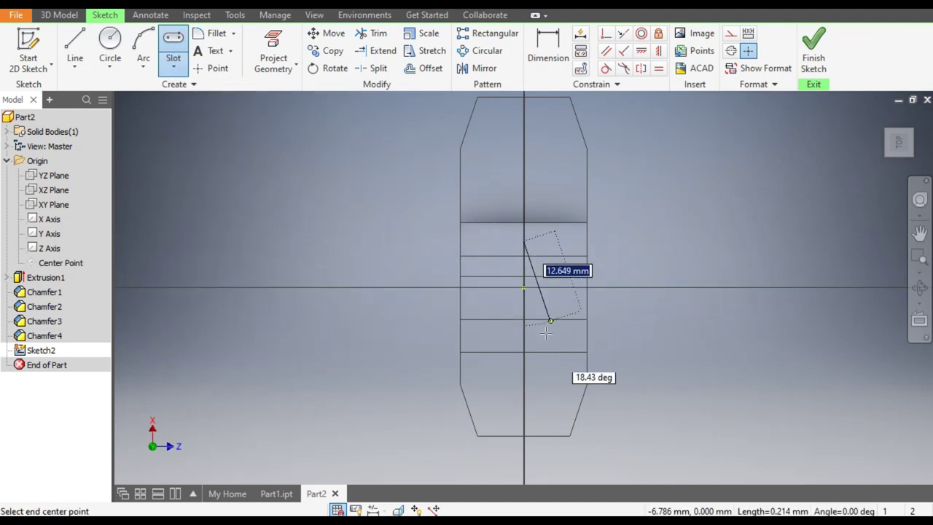
left_click(525, 338)
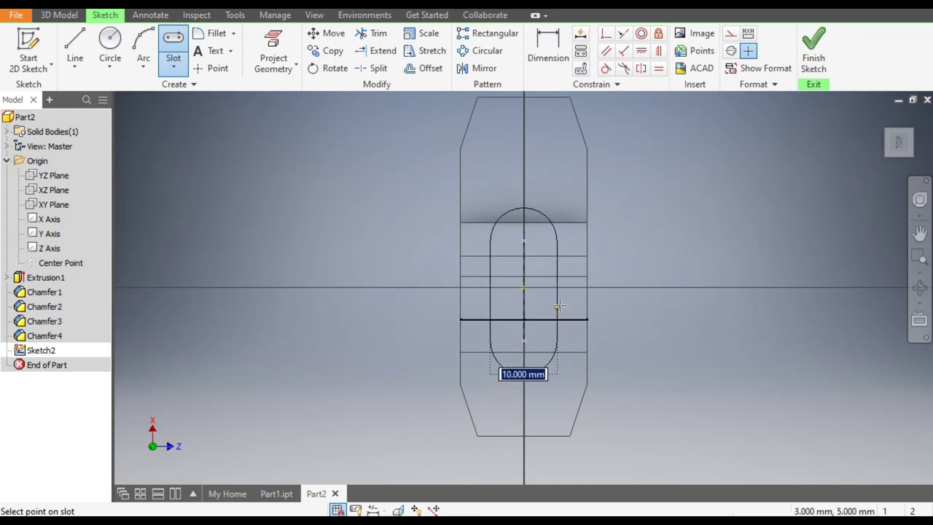
left_click(558, 307)
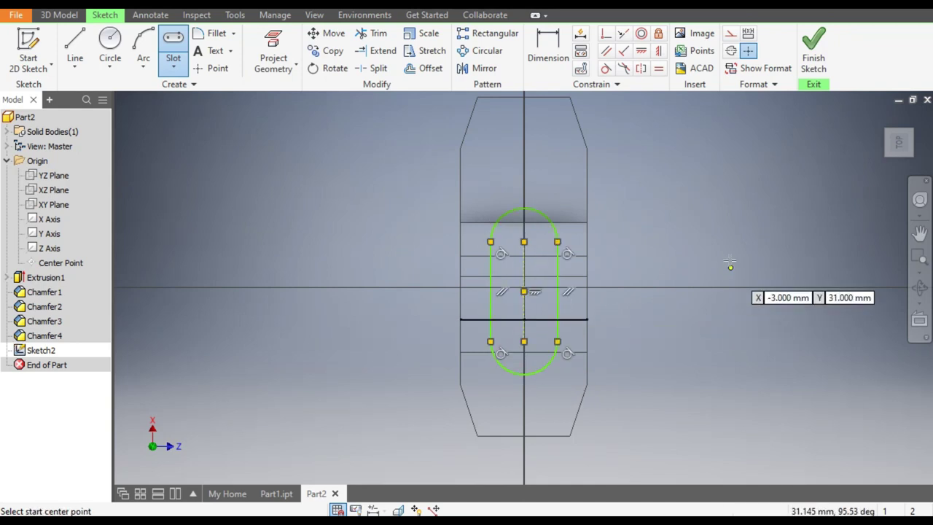
Start a width dimension between the slot's two sides.
left_click(545, 58)
left_click(545, 59)
left_click(492, 255)
left_click(557, 250)
Set the slot width to 10.16 and the centre-to-centre distance to 10.16.
left_click(556, 159)
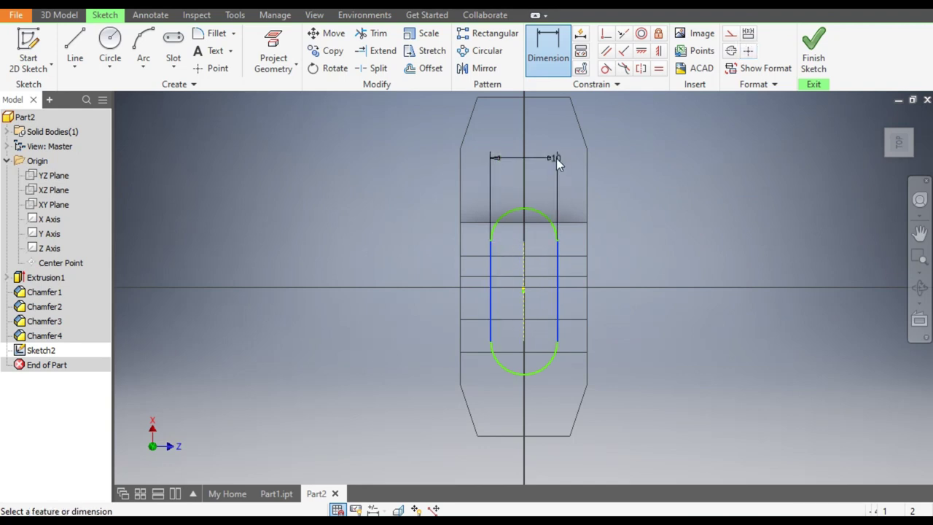
type("10.")
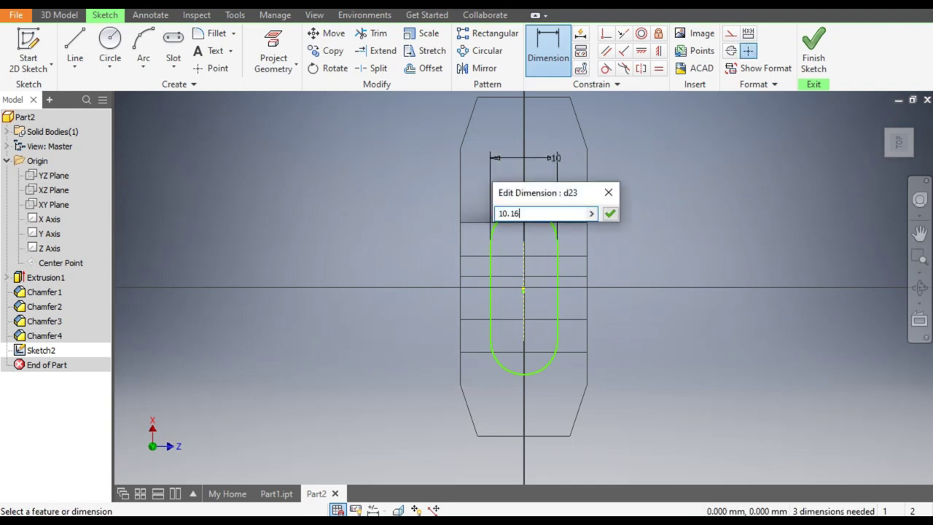
type("16")
key("Return")
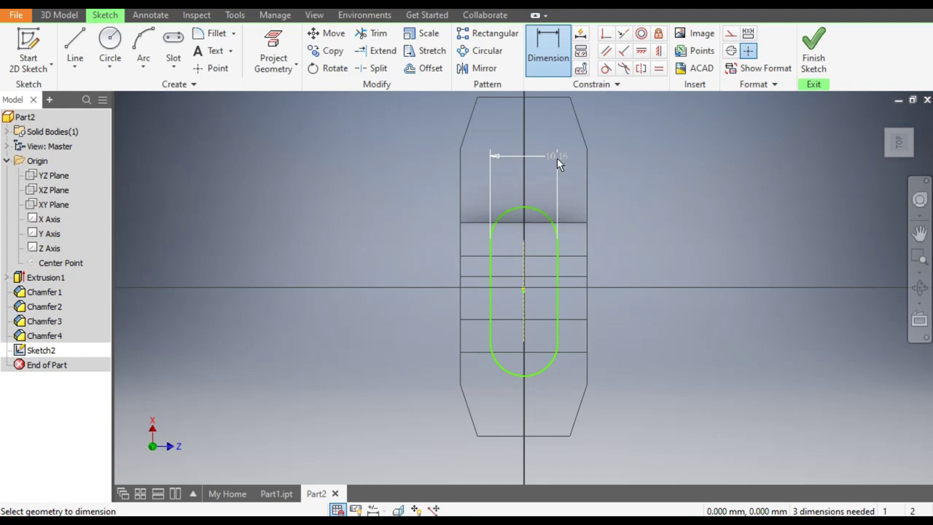
left_click(525, 251)
left_click(414, 277)
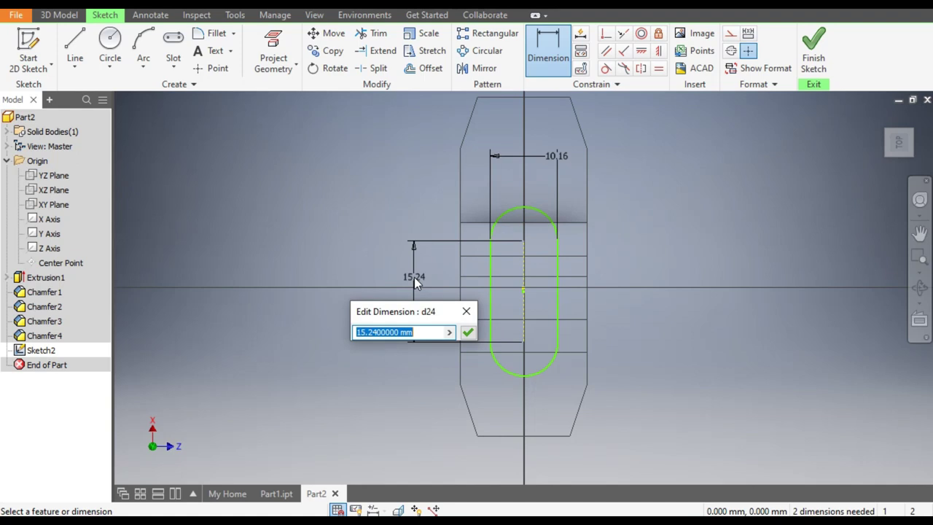
type("10.16")
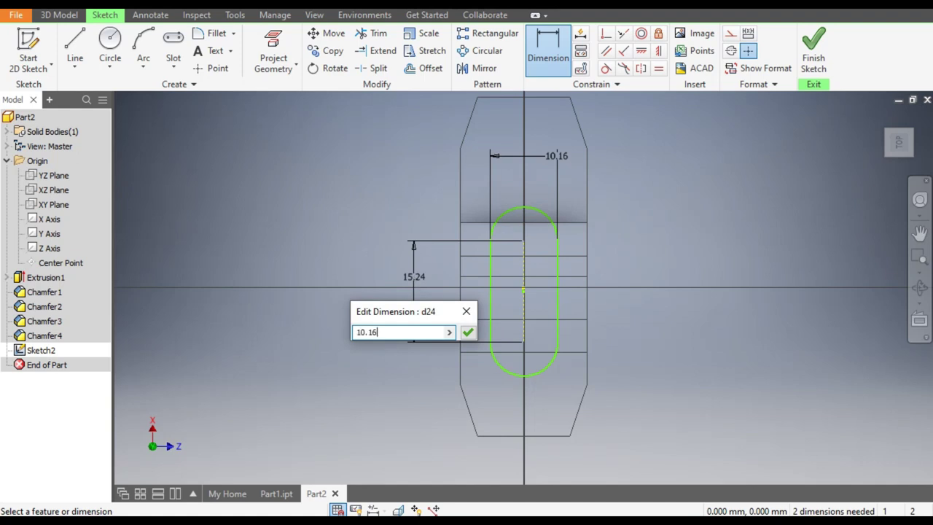
key("Return")
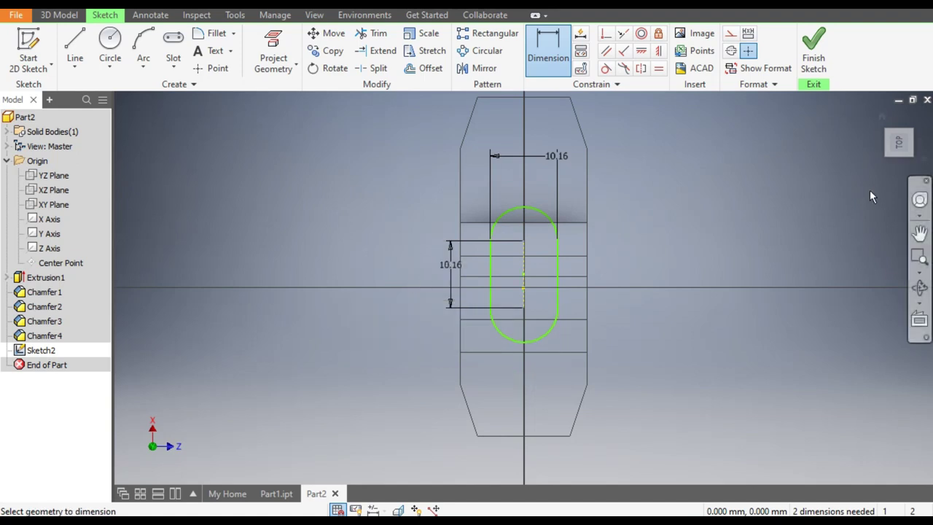
Reorient the view and add a 2.032 offset dimension from the axis to the slot centre.
left_click(882, 117)
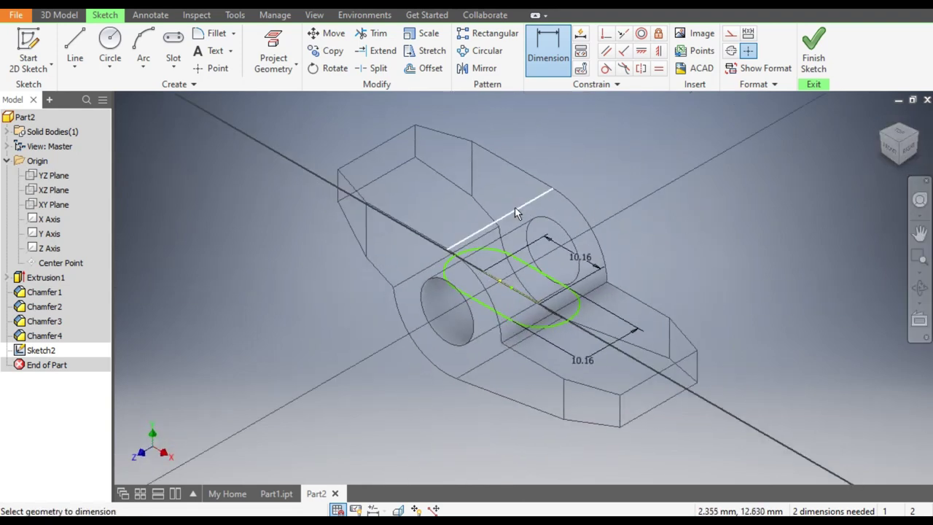
left_click(899, 151)
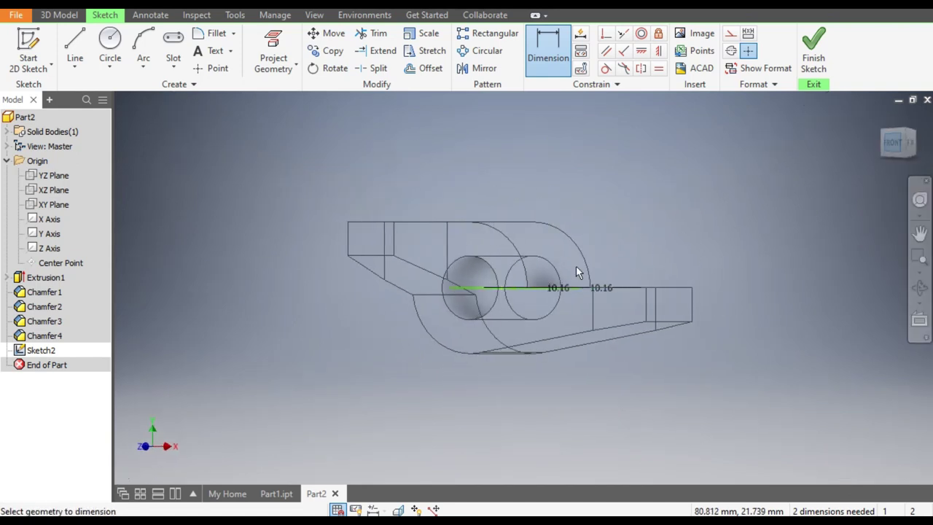
scroll(448, 234, "up", 3)
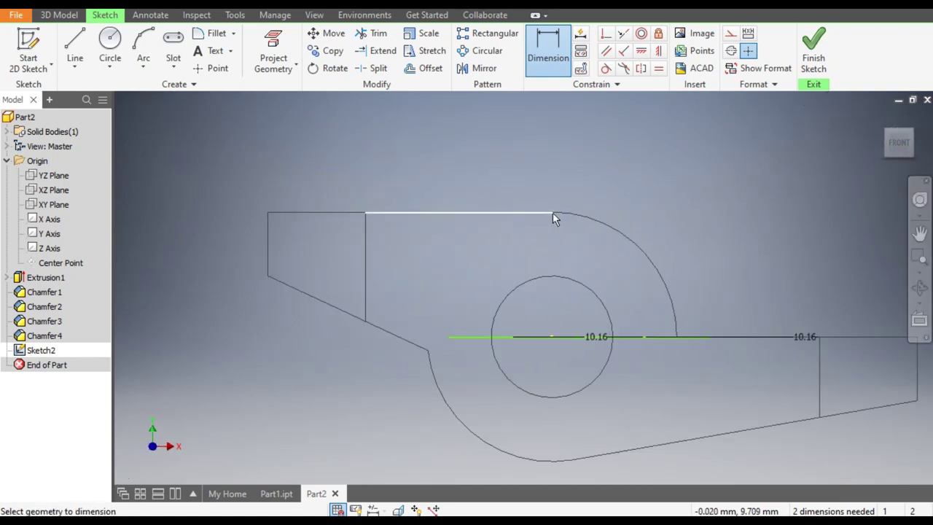
mouse_move(553, 212)
middle_mouse_down("shift")
mouse_move(540, 224)
mouse_move(551, 236)
mouse_move(522, 351)
mouse_move(517, 300)
middle_mouse_up("shift")
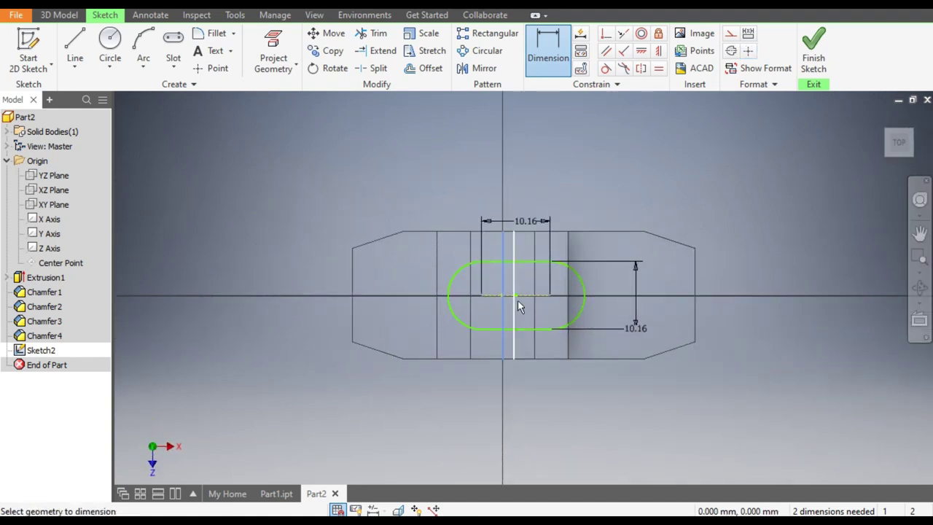
left_click(516, 295)
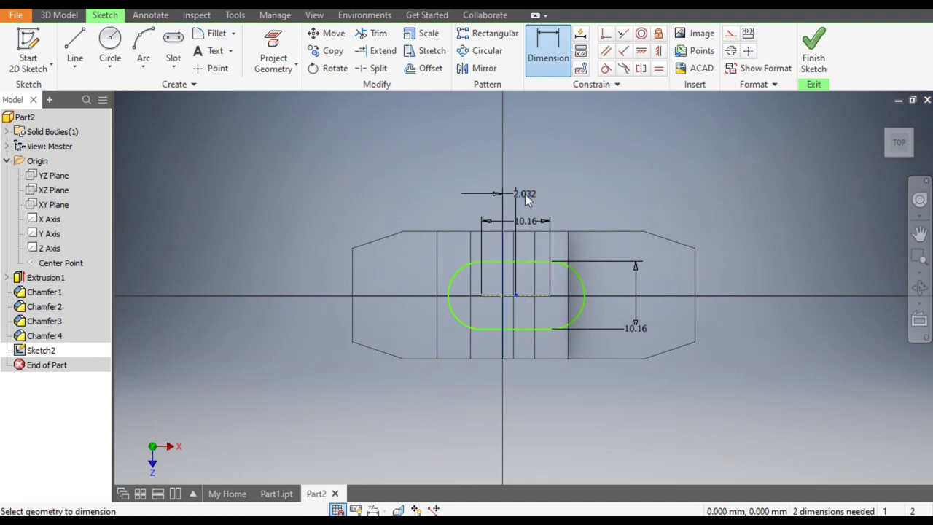
left_click(525, 194)
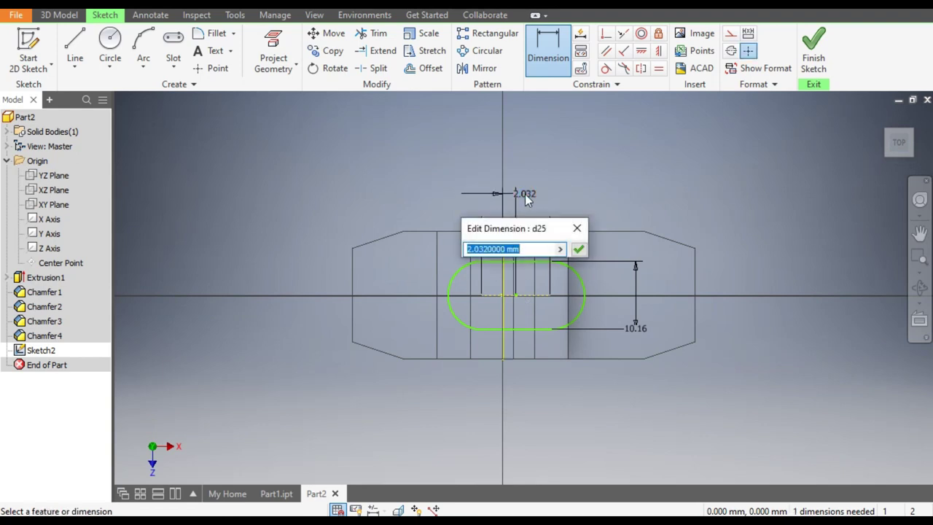
type("3.81")
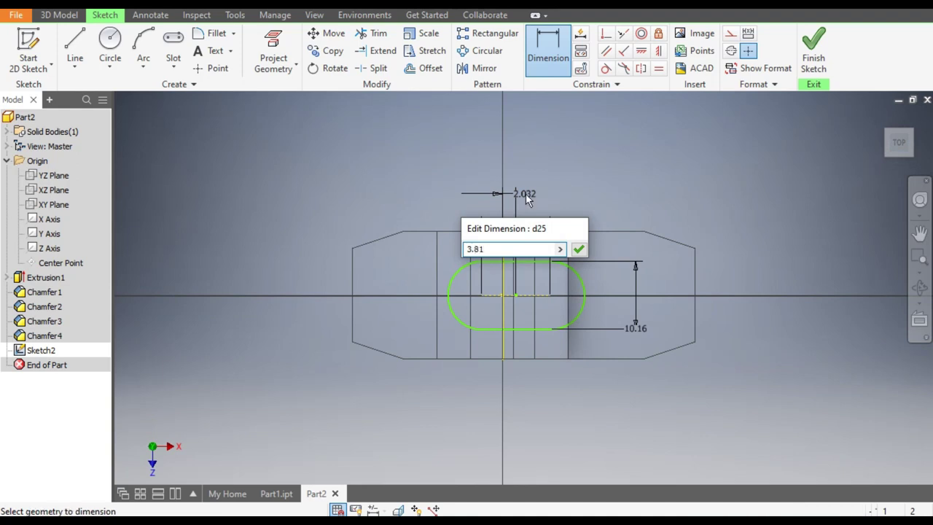
key("Return")
key("Escape")
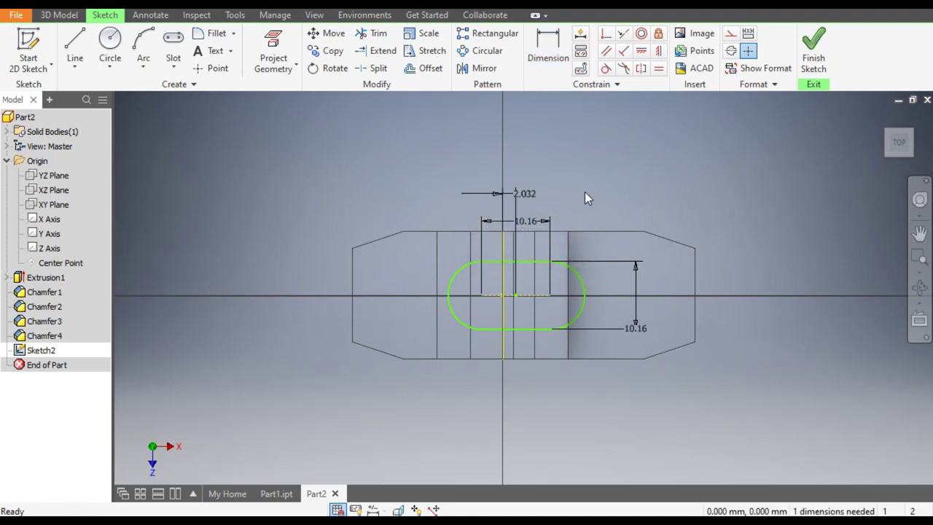
Delete the 2.032 offset and dimension the slot centre 3.81 mm from the vertical axis.
left_click(521, 193)
key("Delete")
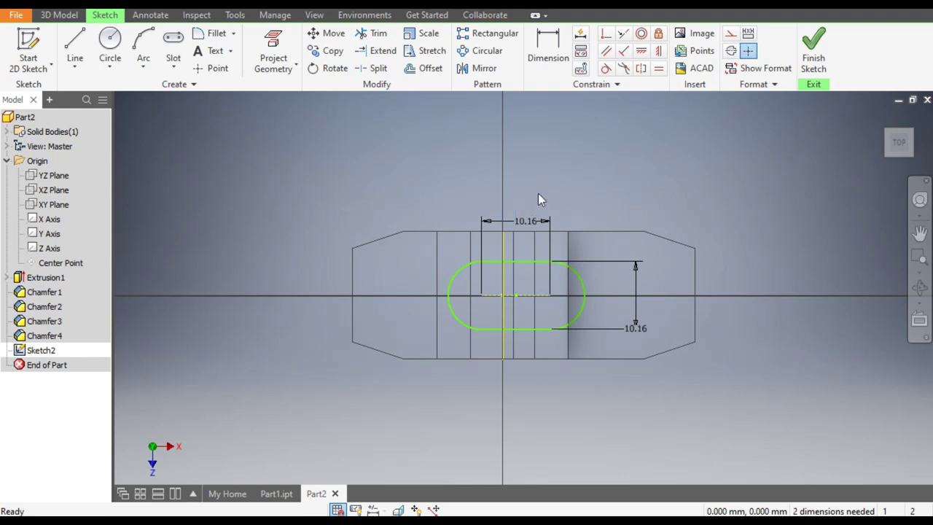
left_click(552, 61)
mouse_move(637, 279)
middle_mouse_down("shift")
mouse_move(640, 229)
mouse_move(554, 219)
middle_mouse_up("shift")
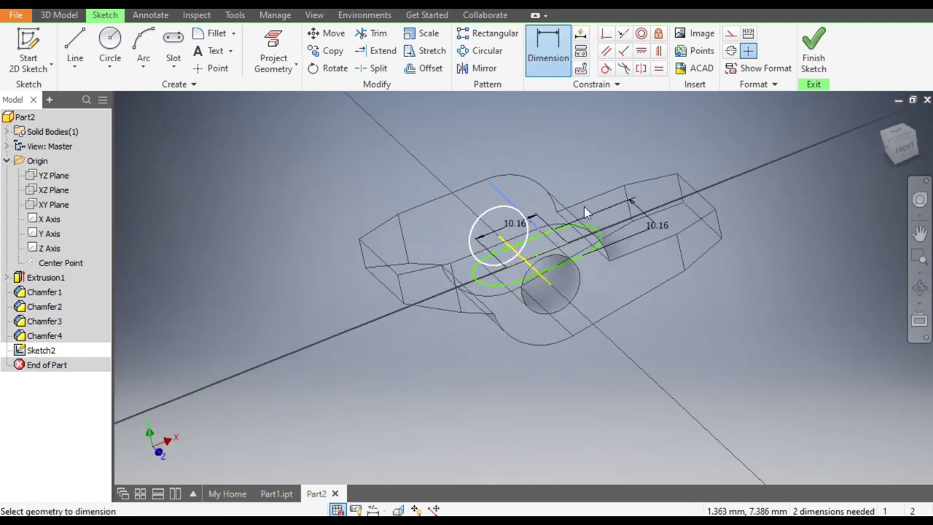
left_click(539, 219)
left_click(894, 135)
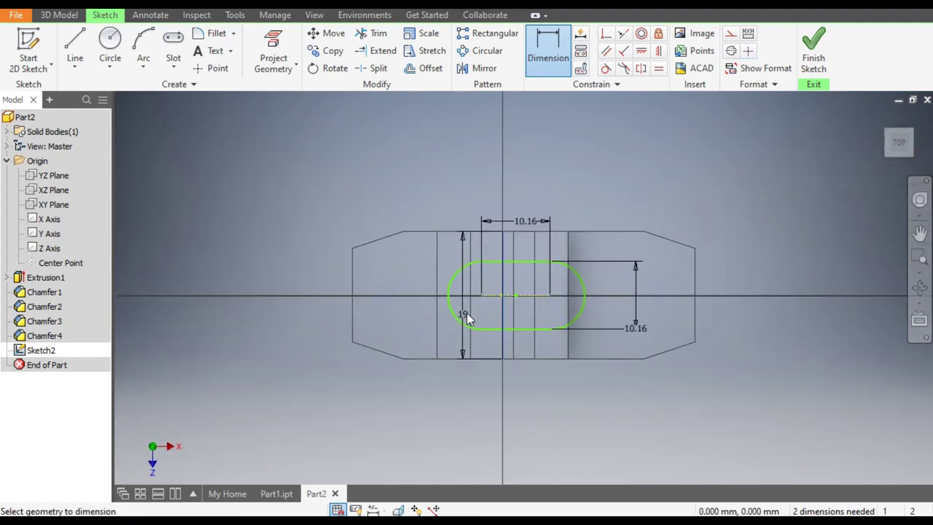
left_click(502, 274)
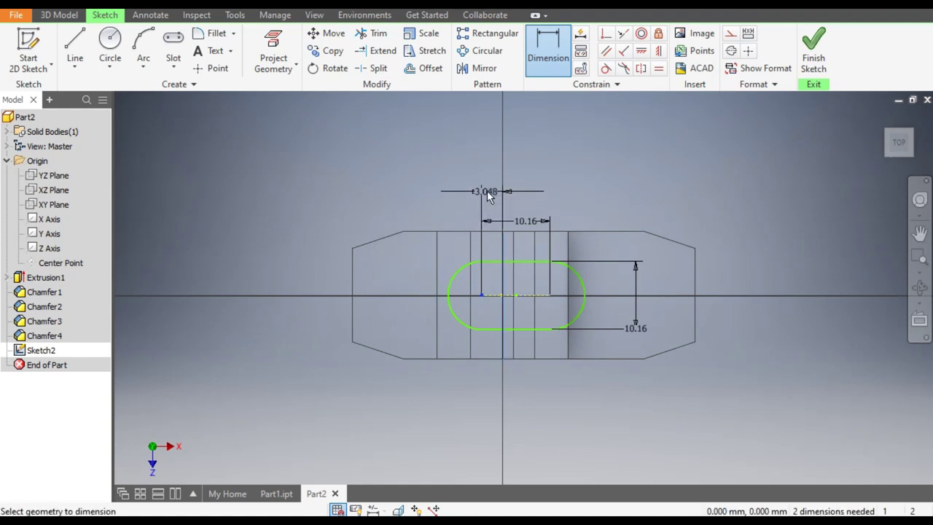
left_click(487, 188)
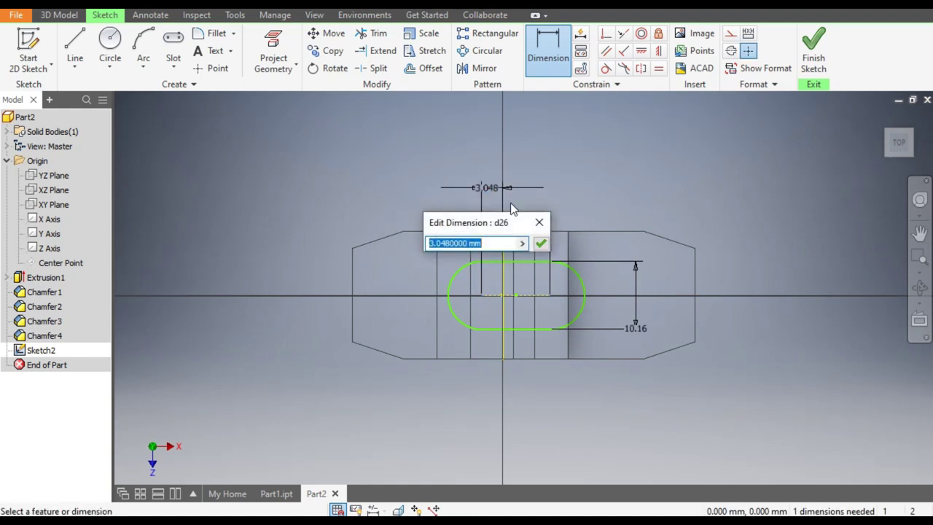
type("3.81")
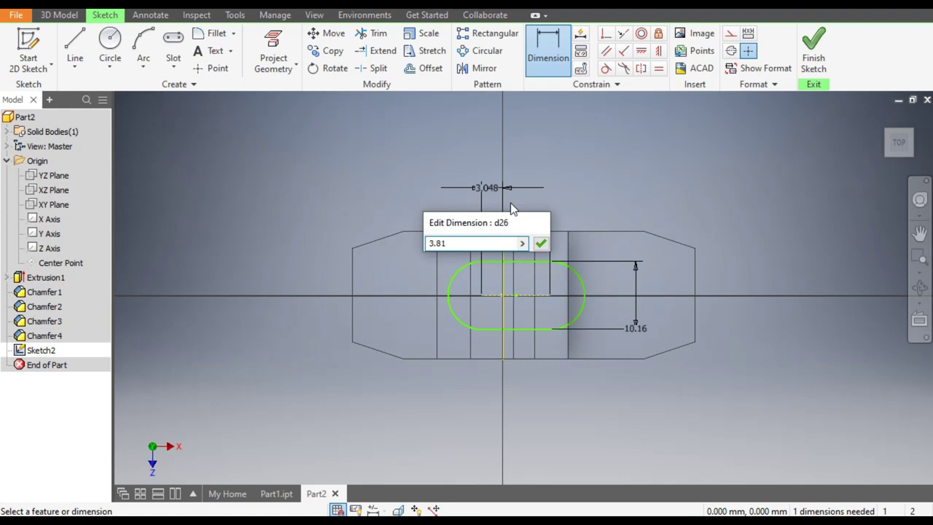
key("Return")
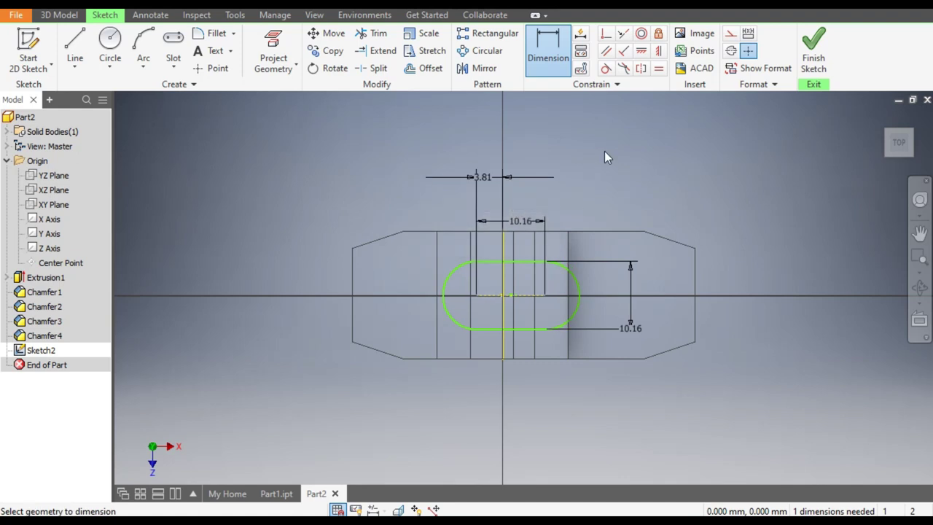
Constrain the slot centre horizontal with the right edge's midpoint.
left_click(642, 57)
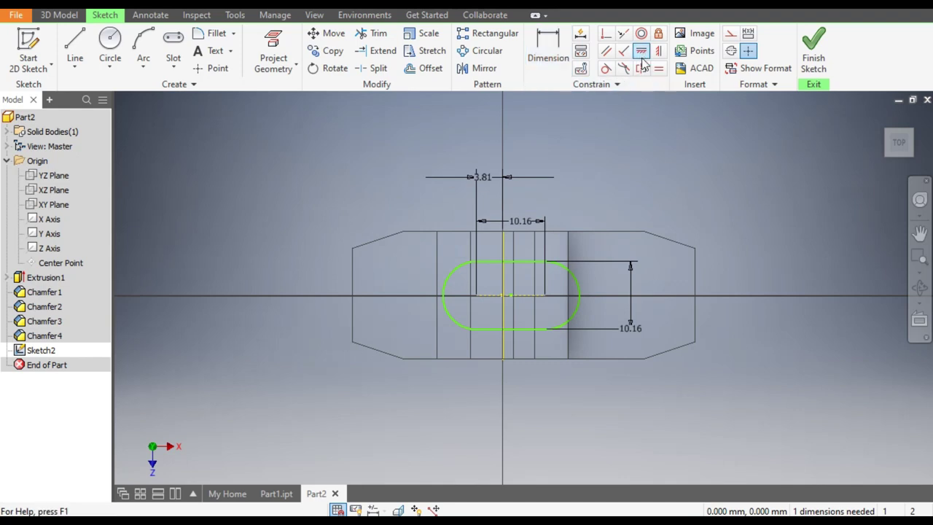
left_click(696, 295)
left_click(511, 296)
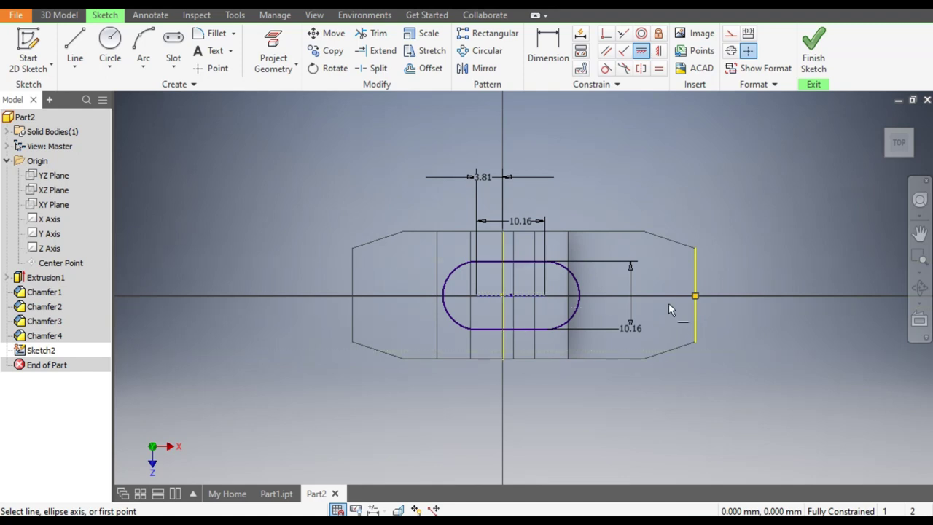
Switch to Shaded with Edges and view the part from the front, then isometric.
left_click(314, 15)
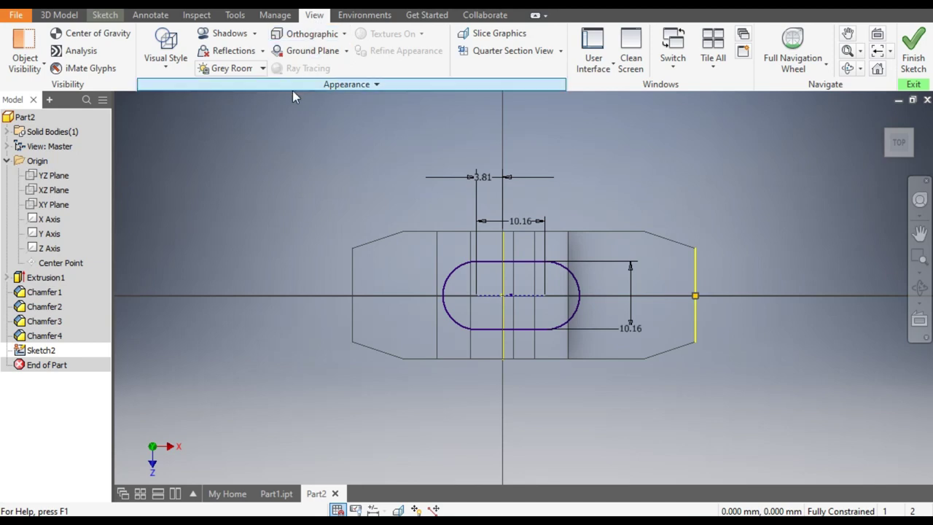
left_click(154, 69)
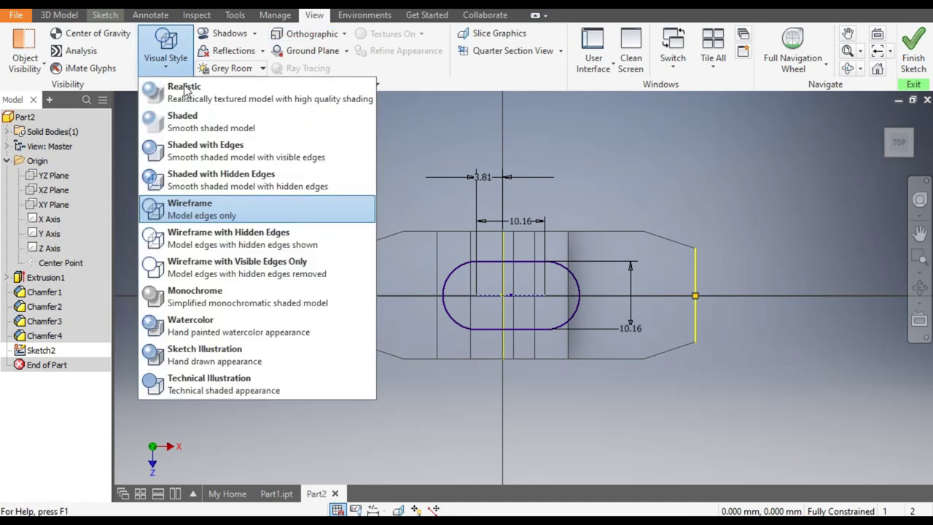
left_click(206, 150)
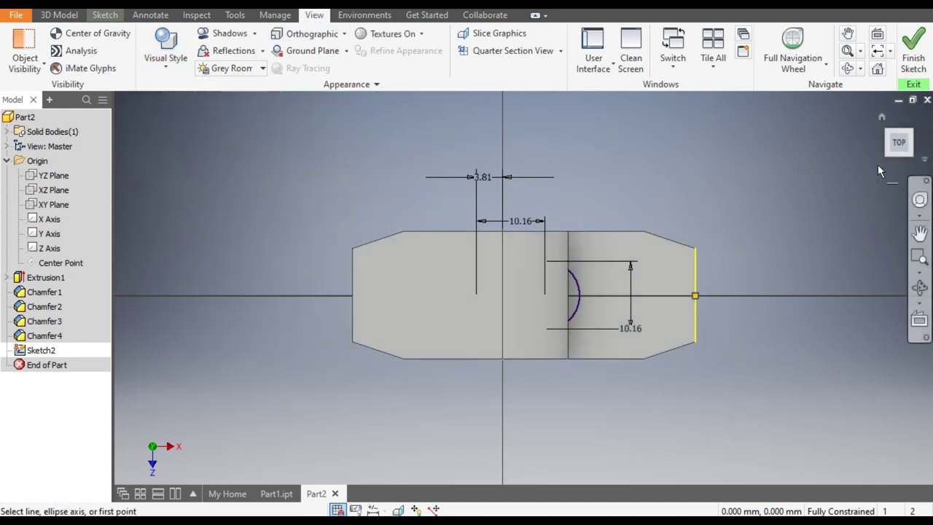
left_click(880, 139)
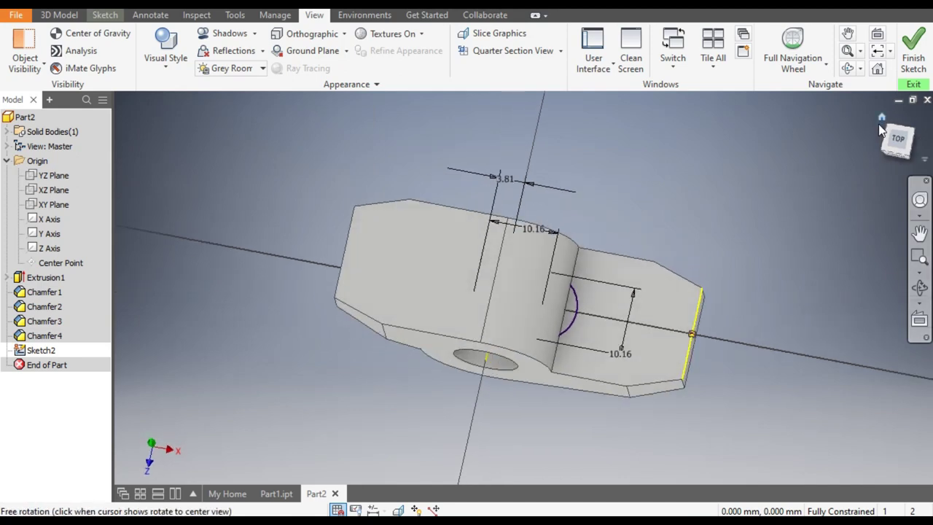
left_click(891, 152)
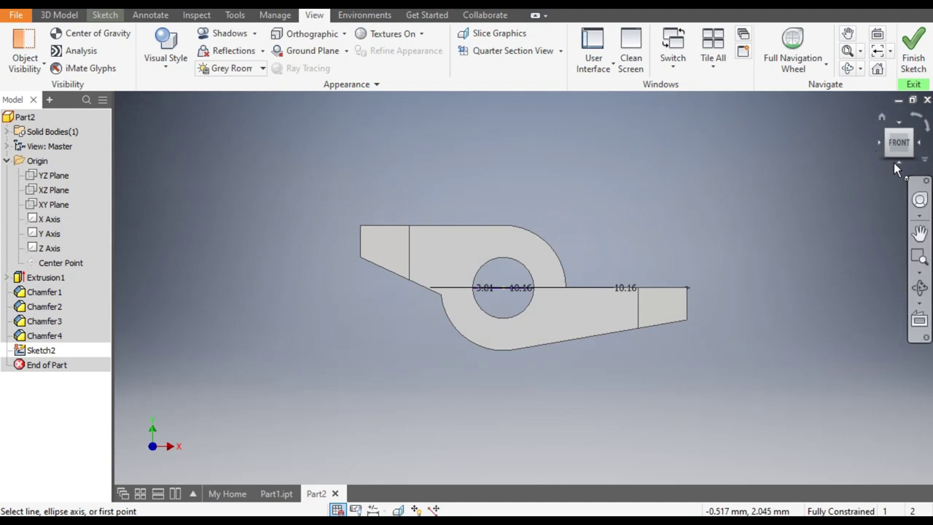
left_click(891, 141)
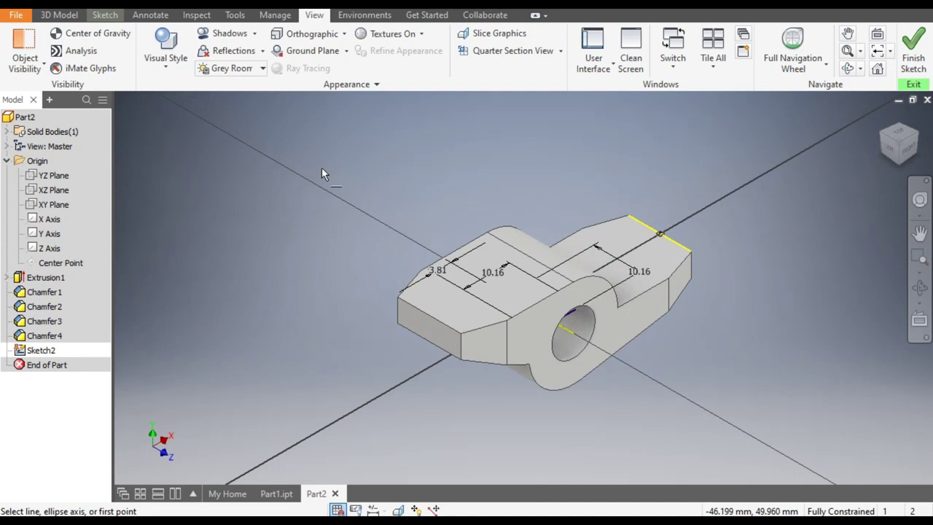
Extrude the slot profile as a symmetric cut with extents set to All.
left_click(70, 17)
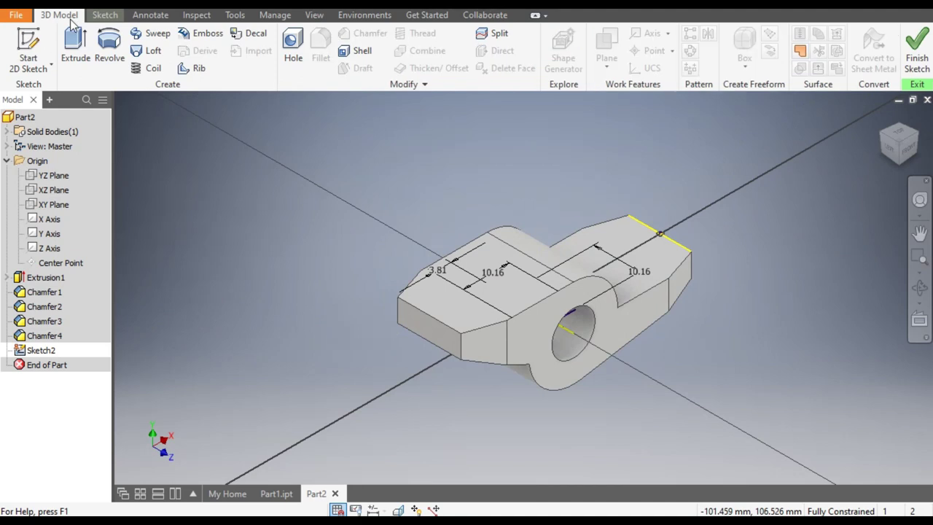
left_click(76, 51)
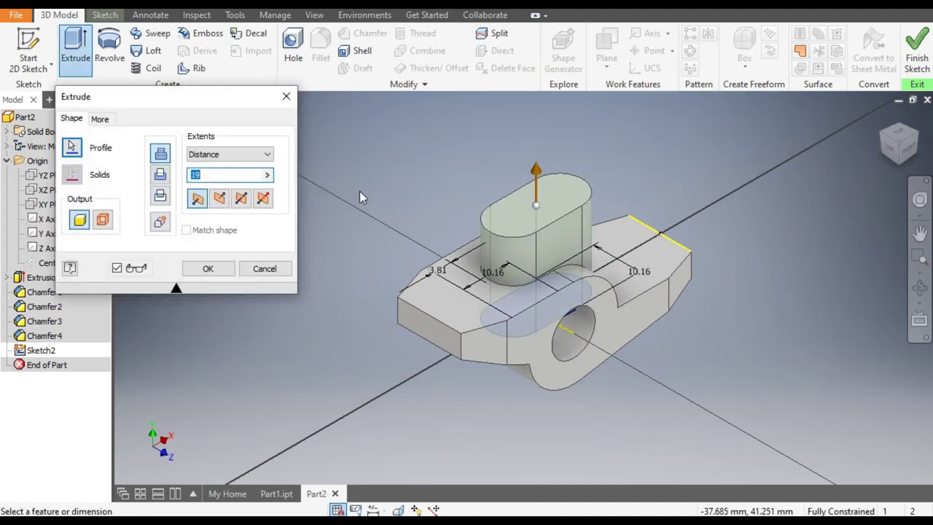
left_click(242, 200)
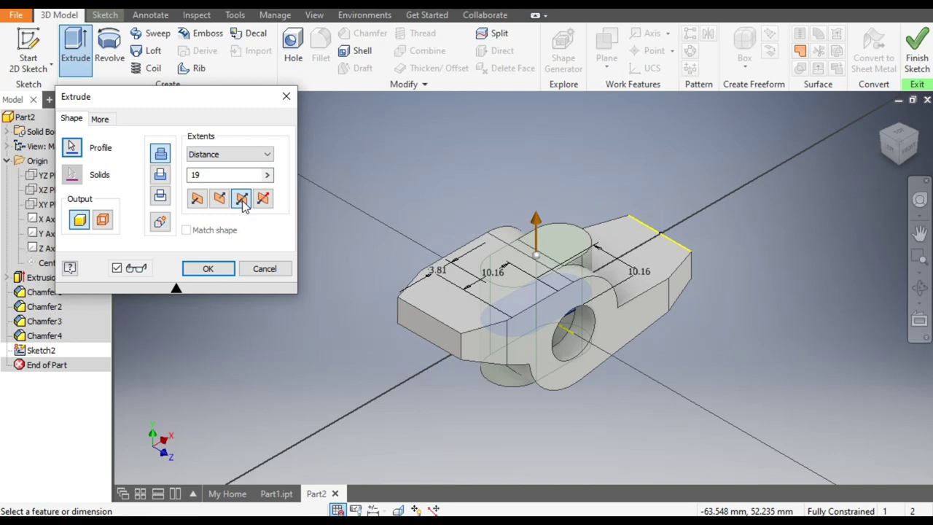
left_click(210, 155)
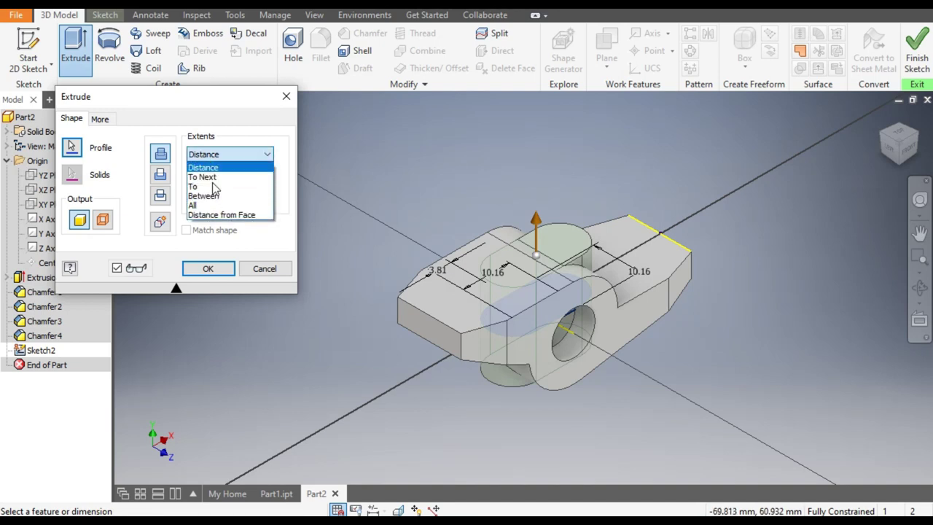
left_click(204, 167)
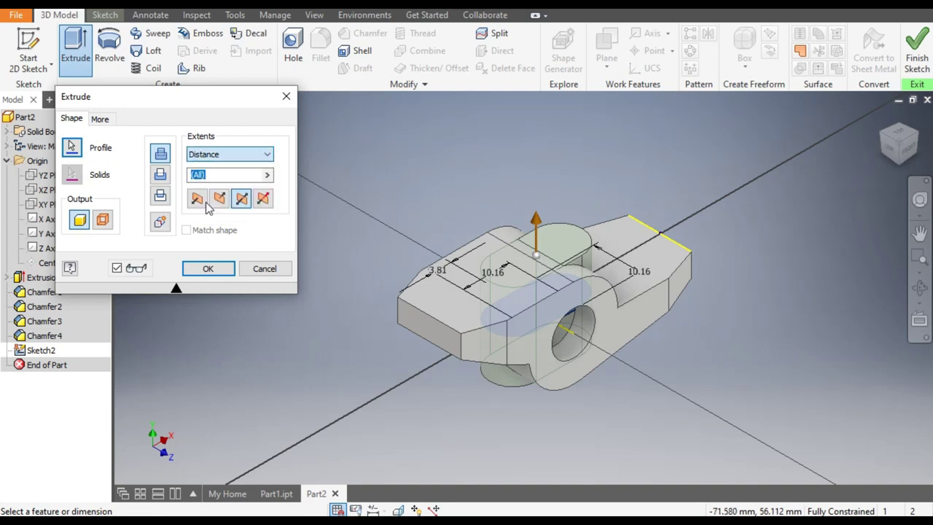
left_click(161, 175)
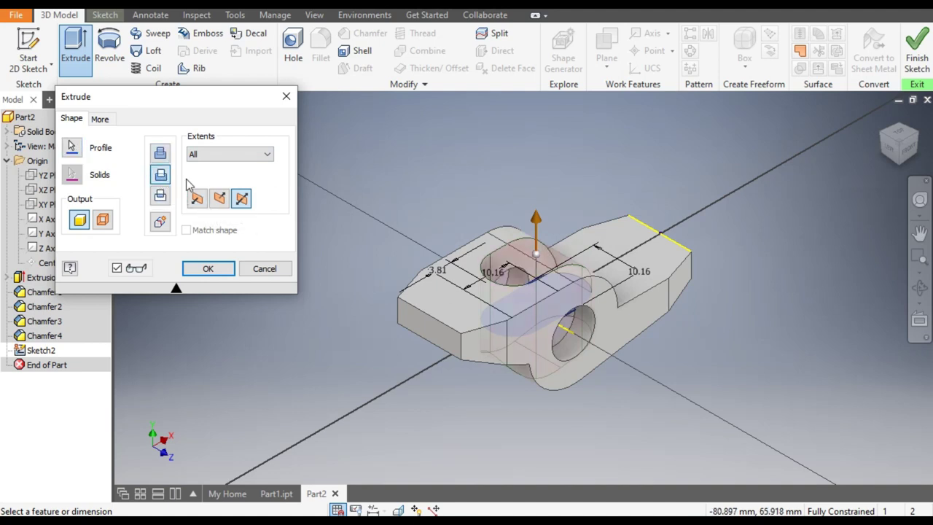
middle_click_drag(729, 233, 775, 240, "shift")
key("Page_Up")
left_click(222, 269)
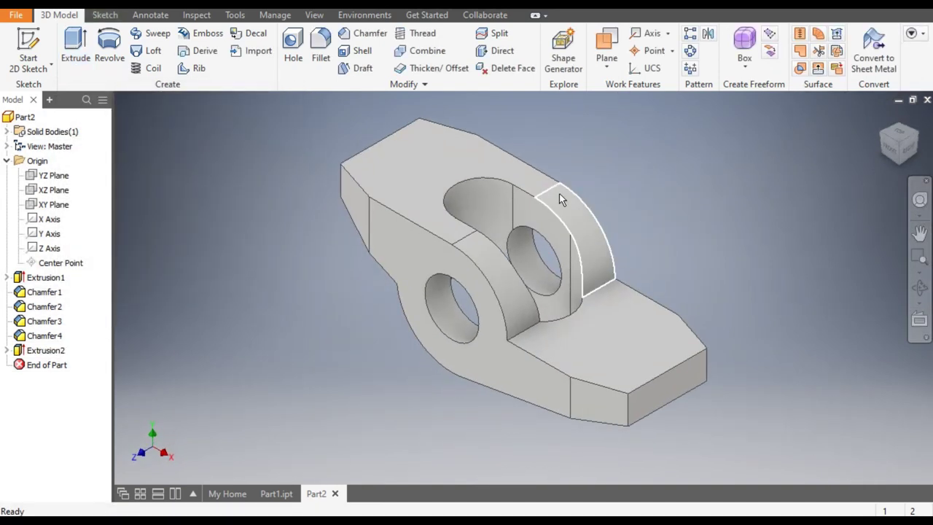
Rotate the slotted part, compare it with Part1.ipt, and switch back to Part2.
left_click(882, 136)
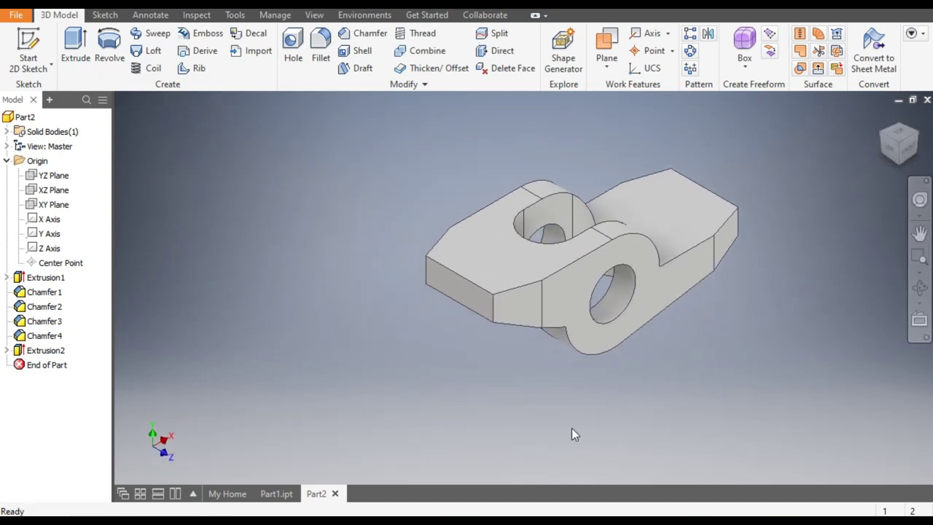
left_click(276, 493)
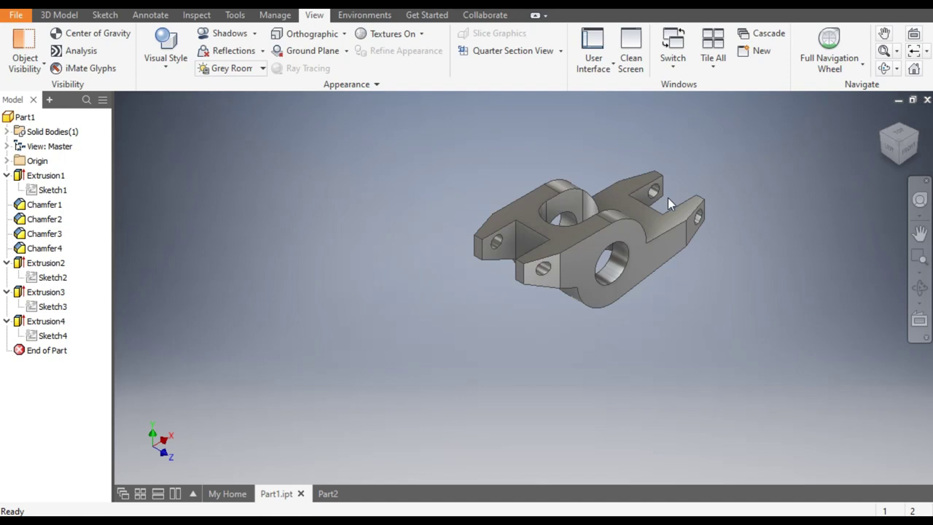
left_click(328, 493)
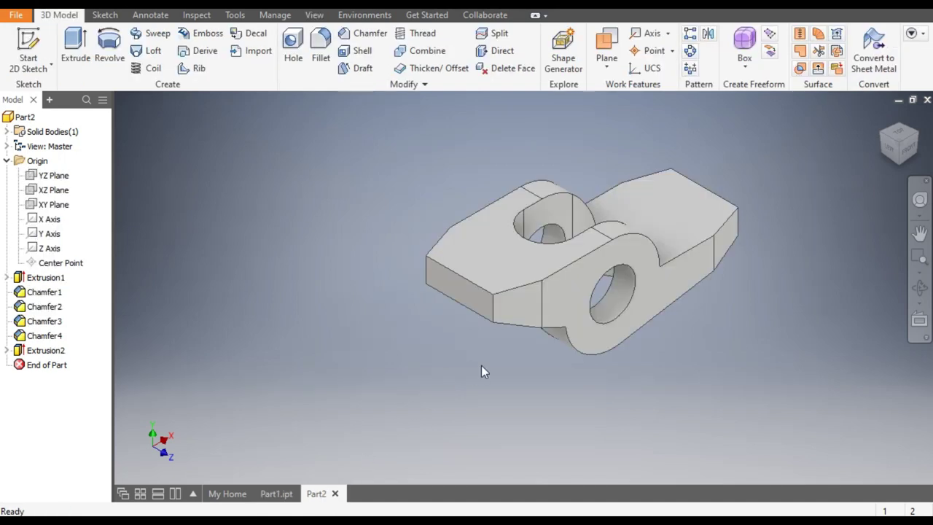
left_click(506, 252)
left_click(286, 267)
Create Sketch3 on Part2's XZ Plane.
left_click(57, 193)
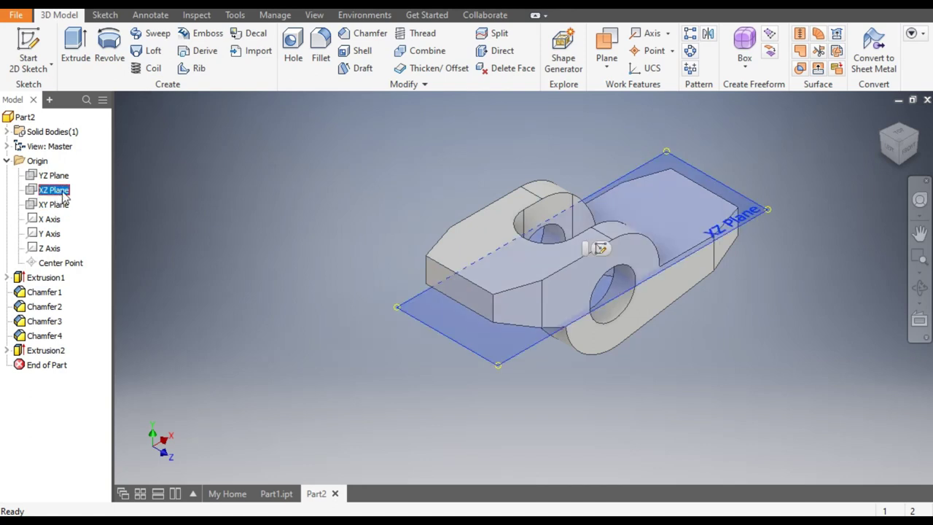
left_click(599, 250)
middle_click_drag(569, 250, 567, 250)
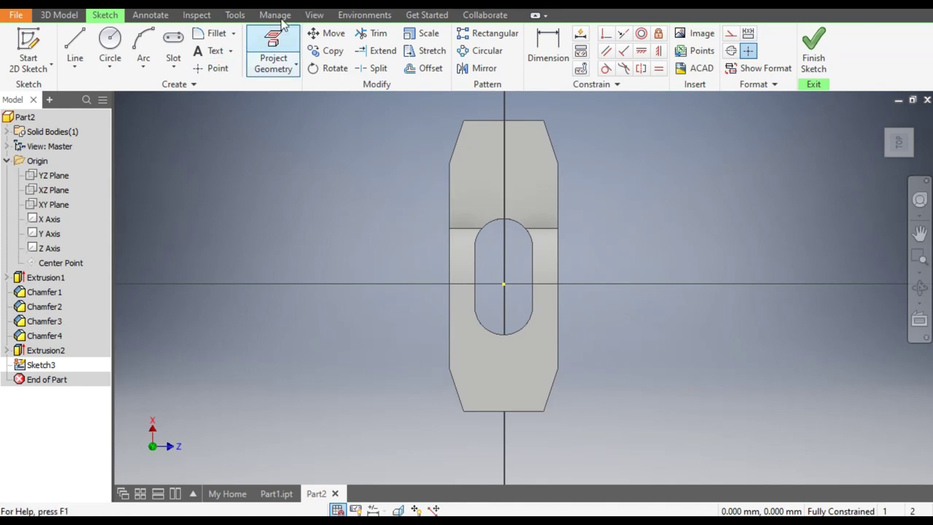
Switch the model to Wireframe and bring up the Sketch tab's rectangle and slot shapes.
left_click(313, 16)
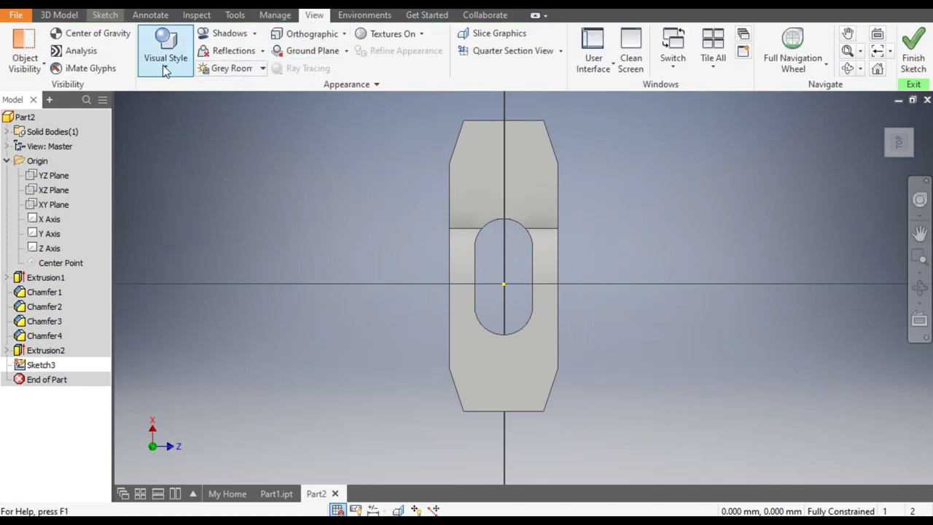
left_click(164, 64)
left_click(204, 208)
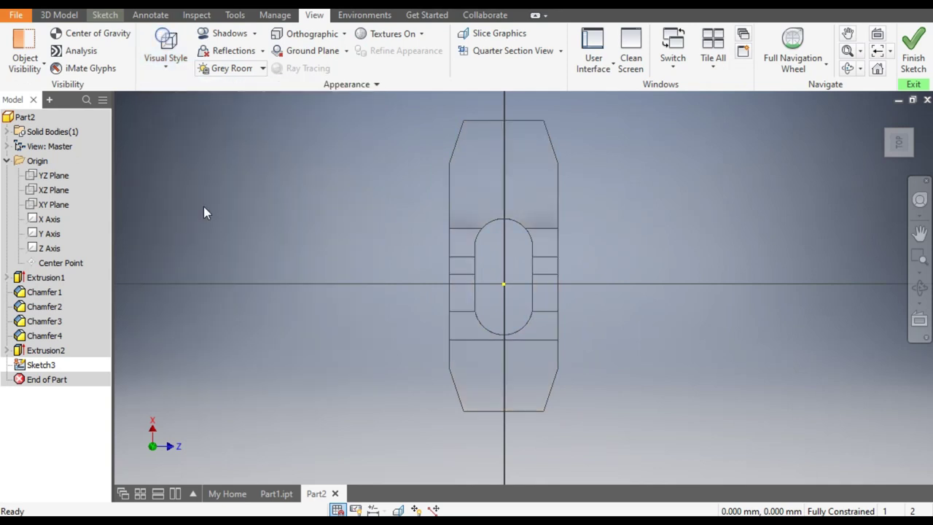
left_click(105, 16)
left_click(173, 67)
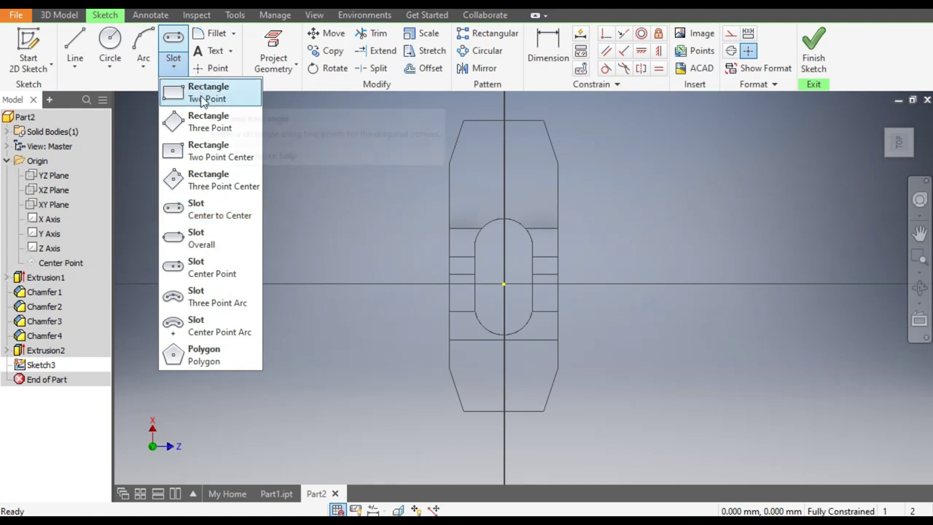
Draw two-corner rectangles at the part's top and bottom ends.
left_click(205, 93)
left_click(475, 124)
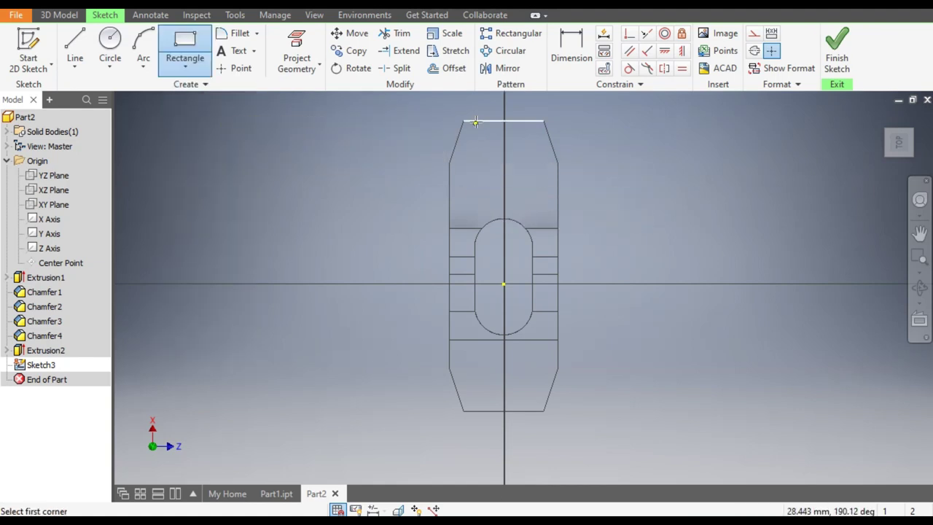
left_click(533, 164)
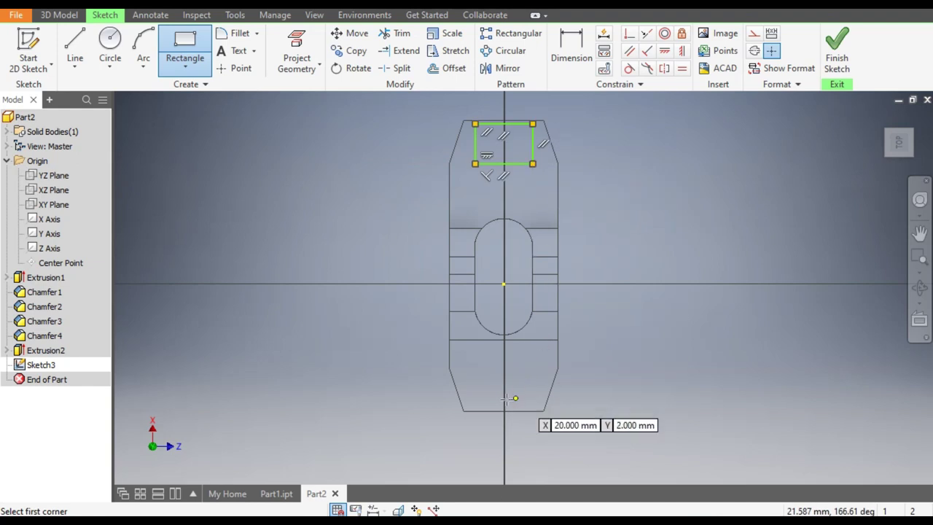
left_click(481, 411)
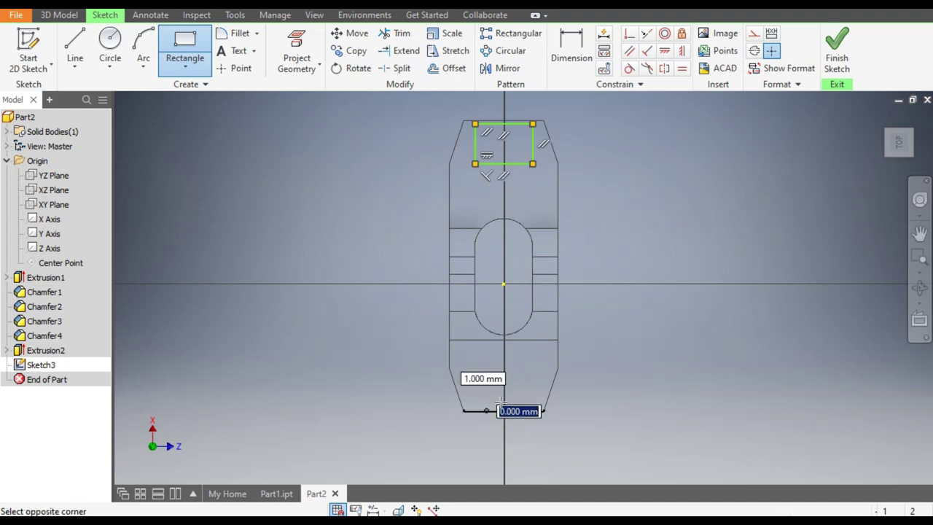
left_click(533, 376)
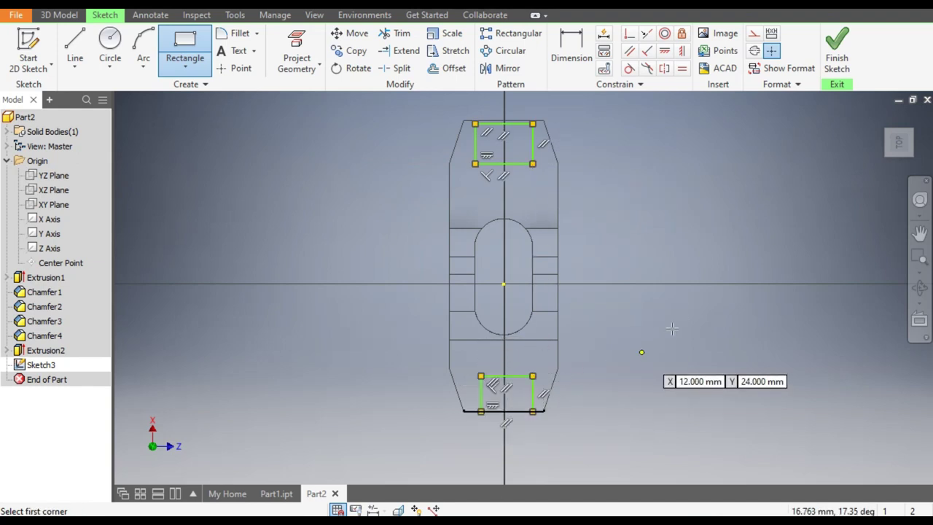
Dimension the top rectangle as a 9.53 by 9.53 square.
left_click(572, 50)
left_click(475, 150)
left_click(375, 142)
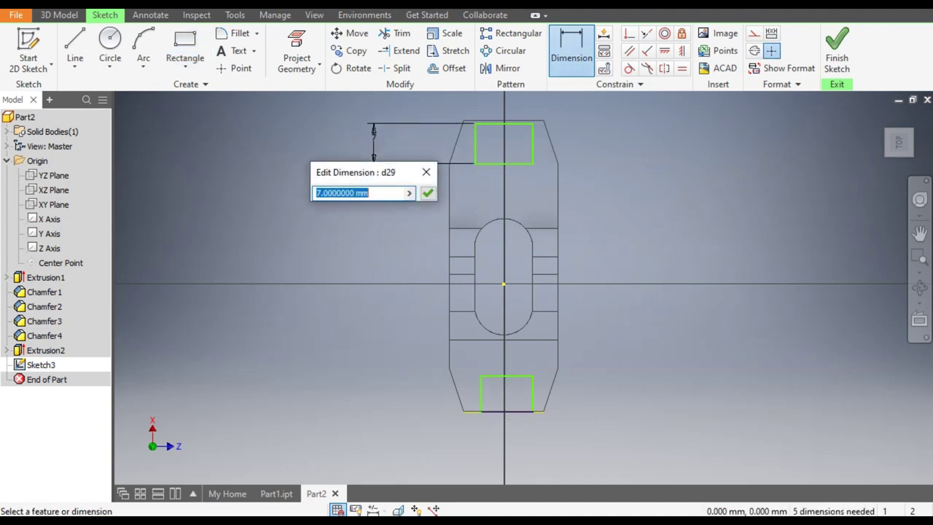
type("9.53")
key("Return")
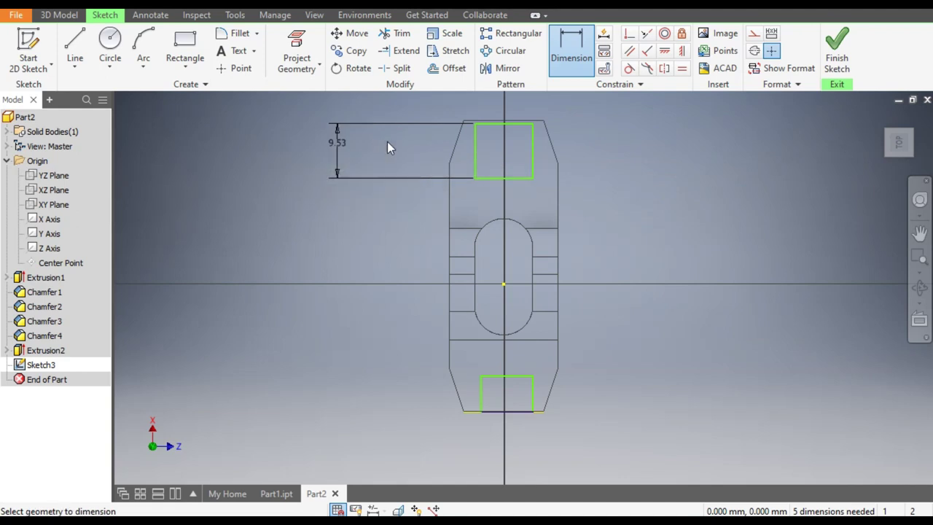
left_click(517, 124)
left_click(516, 109)
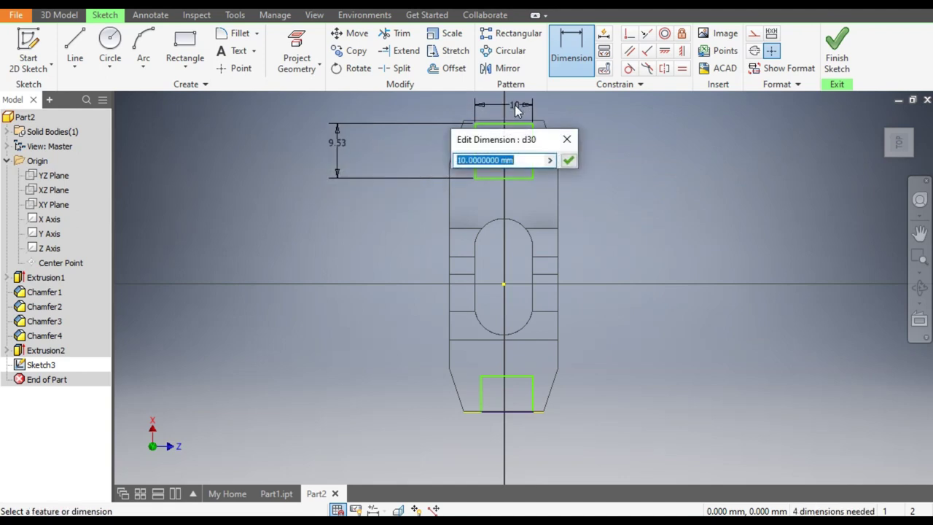
type("9.53")
key("Return")
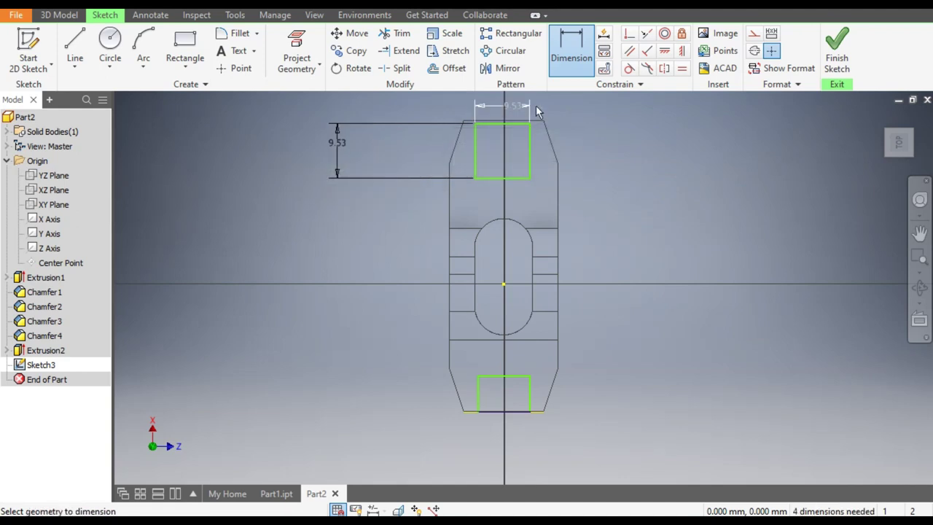
Make the lower rectangle an equal square with Equal constraints, then drag both squares left.
left_click(683, 71)
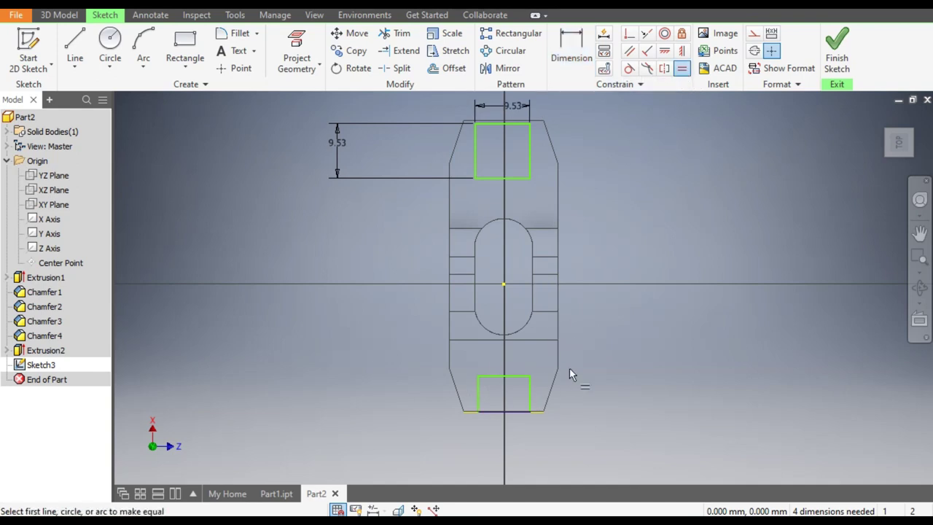
left_click(519, 178)
left_click(515, 377)
left_click(515, 377)
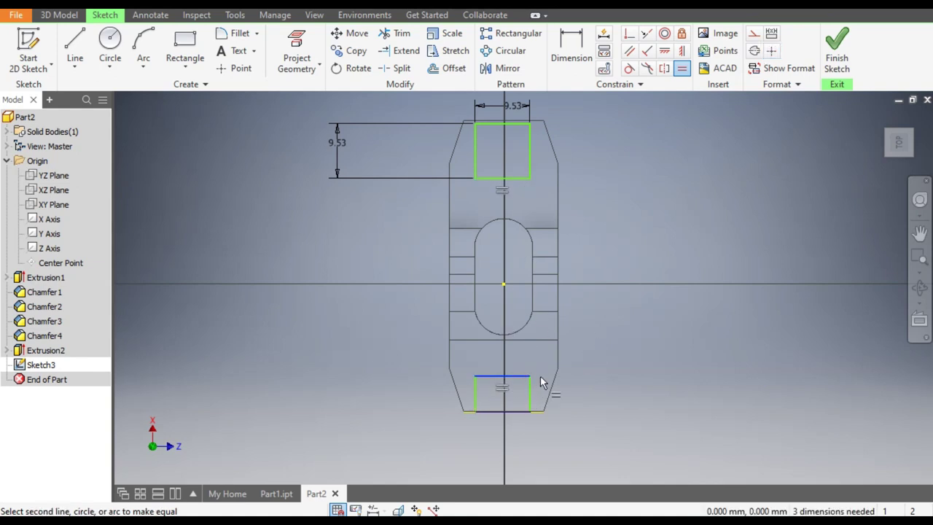
left_click(531, 387)
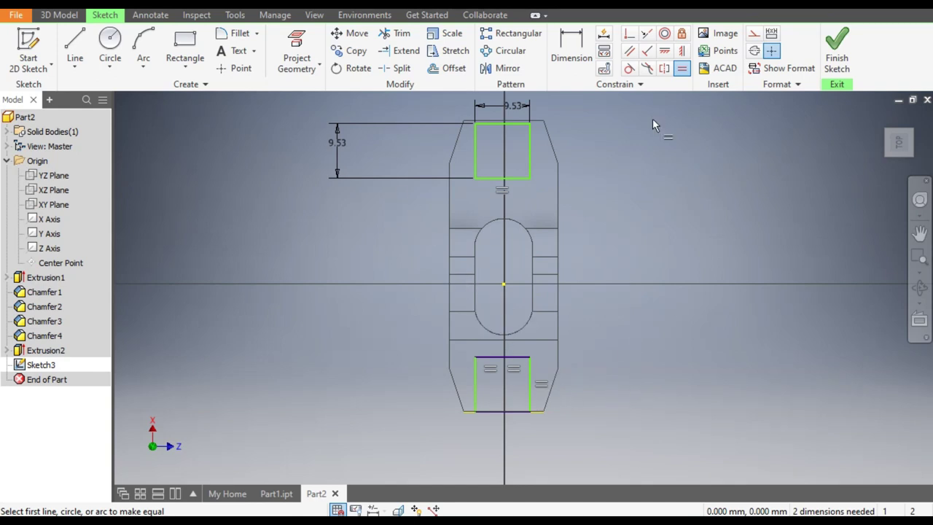
left_click(573, 62)
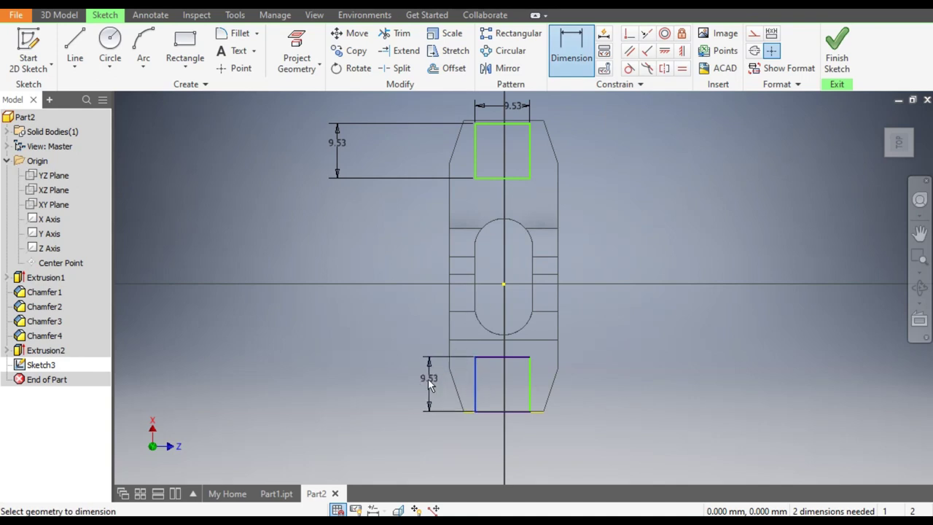
key("Escape")
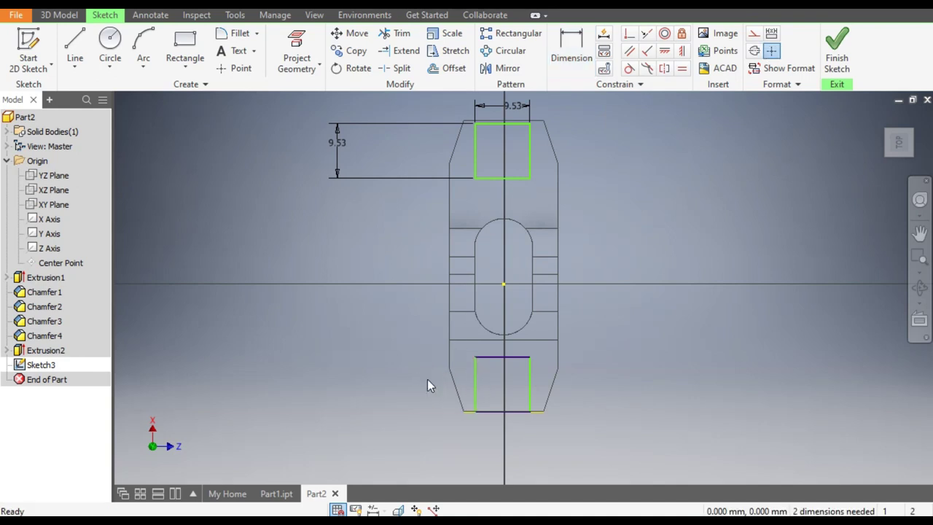
left_click_drag(531, 388, 418, 379)
Align the square's bottom-edge midpoint horizontally with the centre point, centring both squares.
left_click(681, 51)
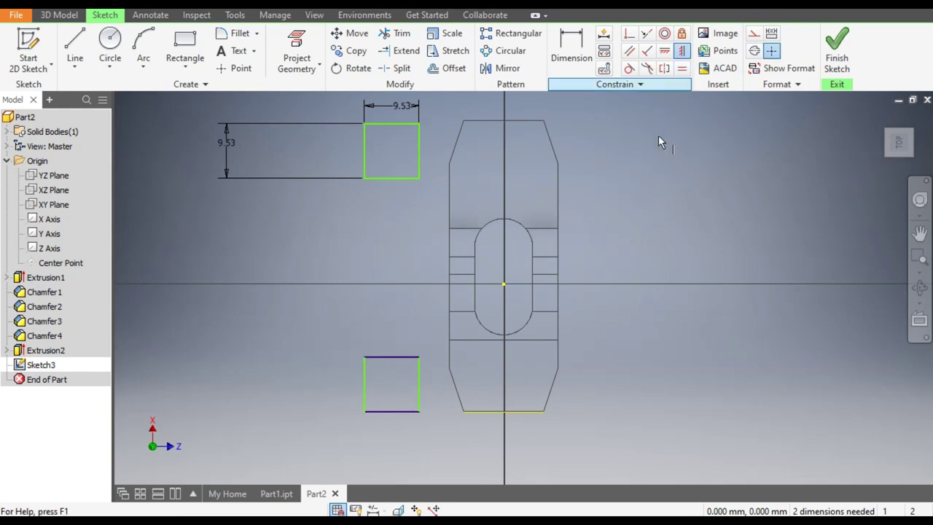
left_click(664, 53)
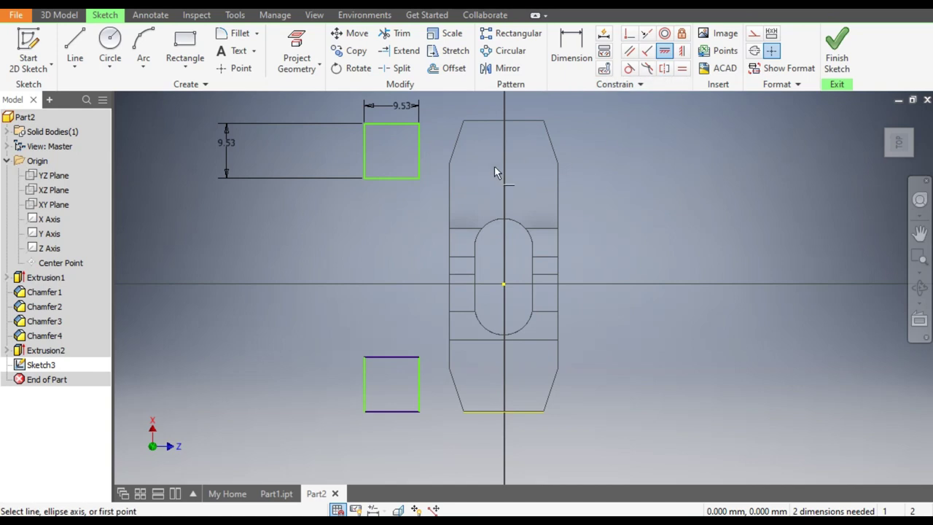
left_click(392, 178)
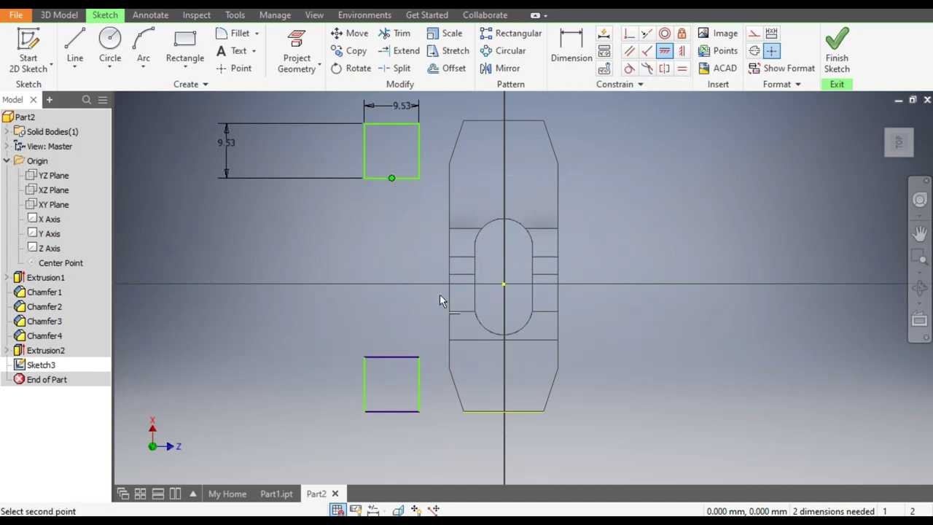
left_click(503, 286)
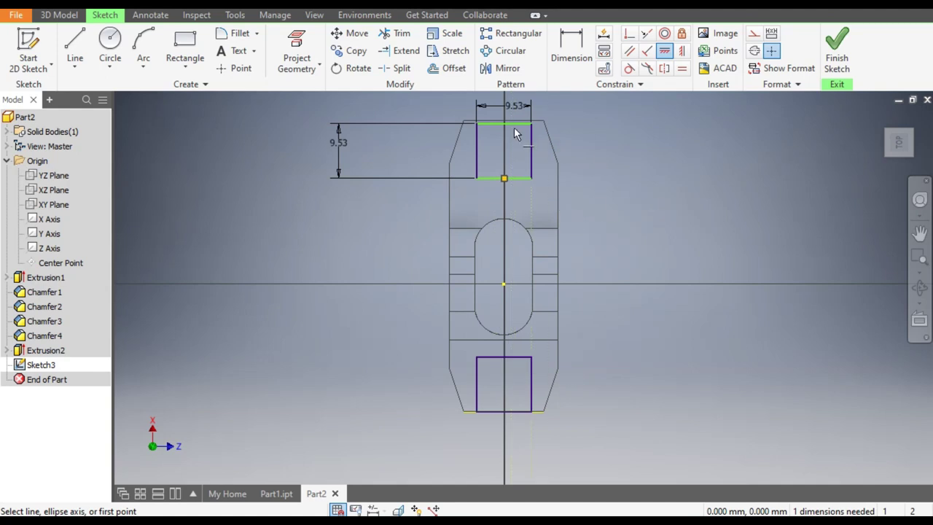
key("Escape")
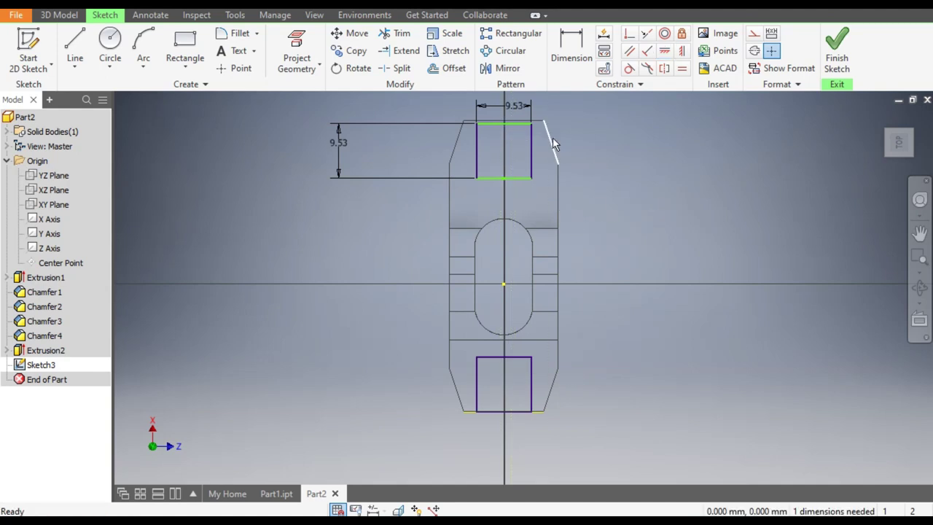
Make the top square's top-edge midpoint coincident with the part's top edge, then finish the sketch.
scroll(510, 117, "up", 3)
left_click(523, 135)
left_click_drag(524, 143, 536, 156)
scroll(650, 176, "down", 2)
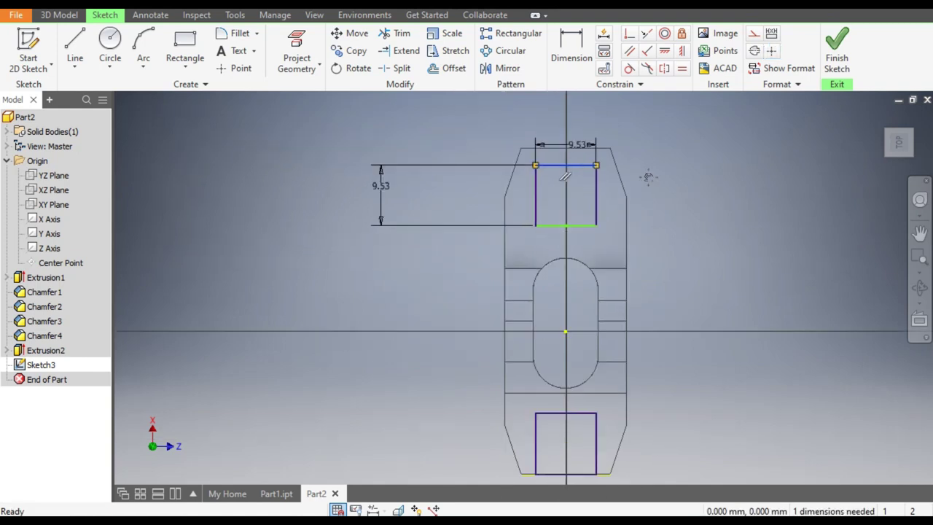
left_click(648, 177)
middle_click_drag(648, 177, 638, 160)
left_click(628, 37)
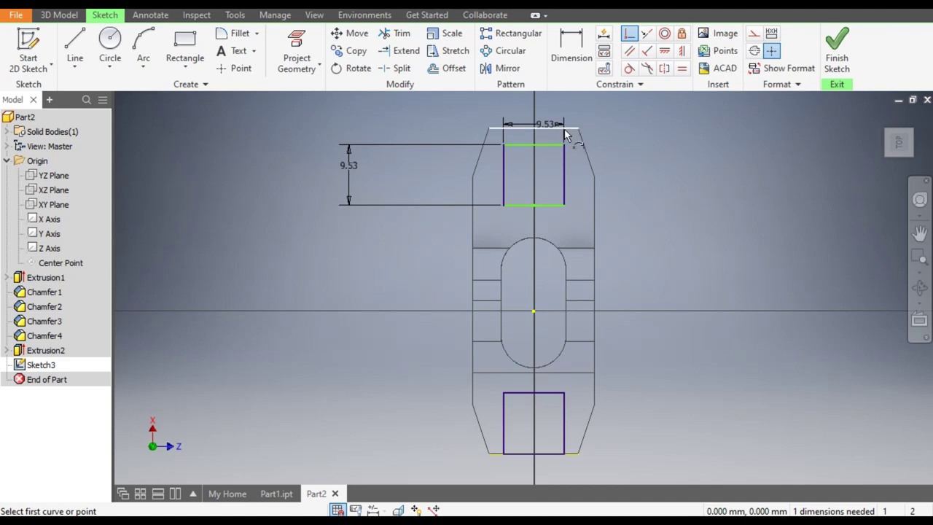
left_click(565, 131)
left_click(534, 143)
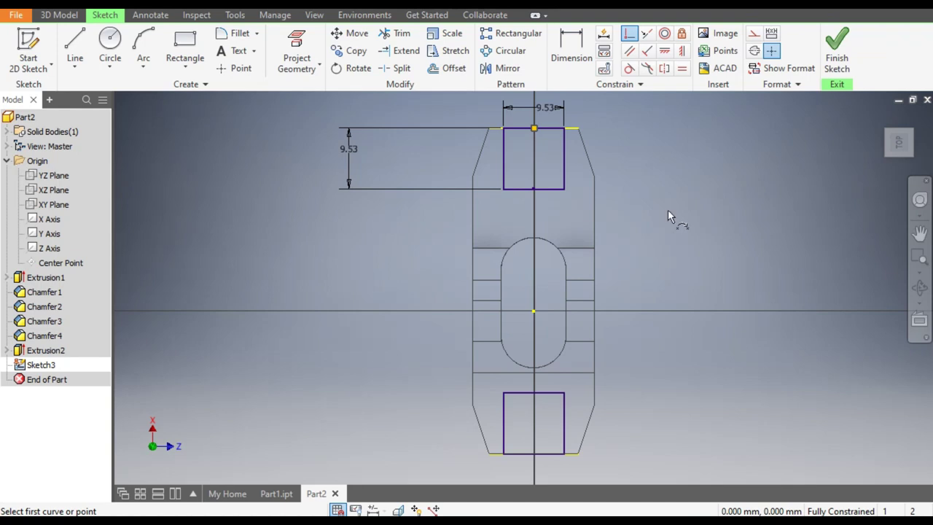
left_click(823, 62)
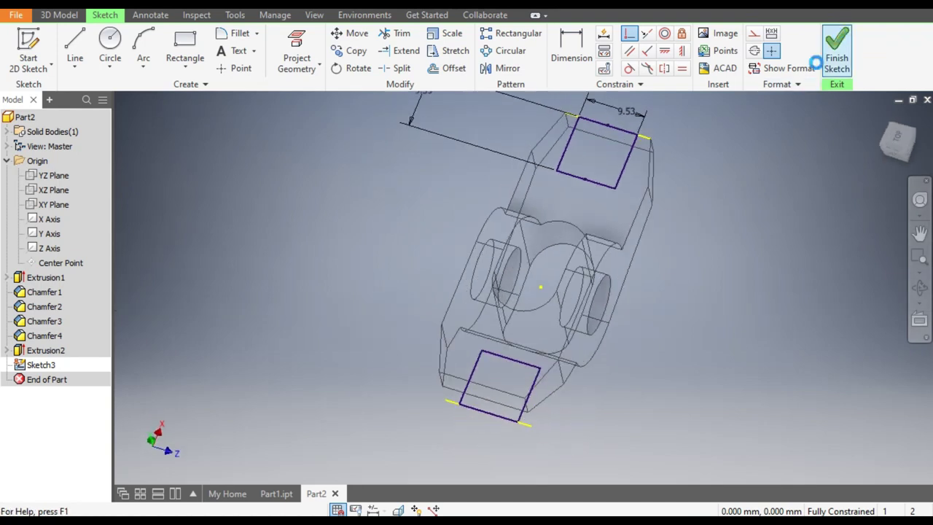
Extrude both 9.53 mm squares as a symmetric Cut with Extents All, notching both lever ends.
left_click(79, 48)
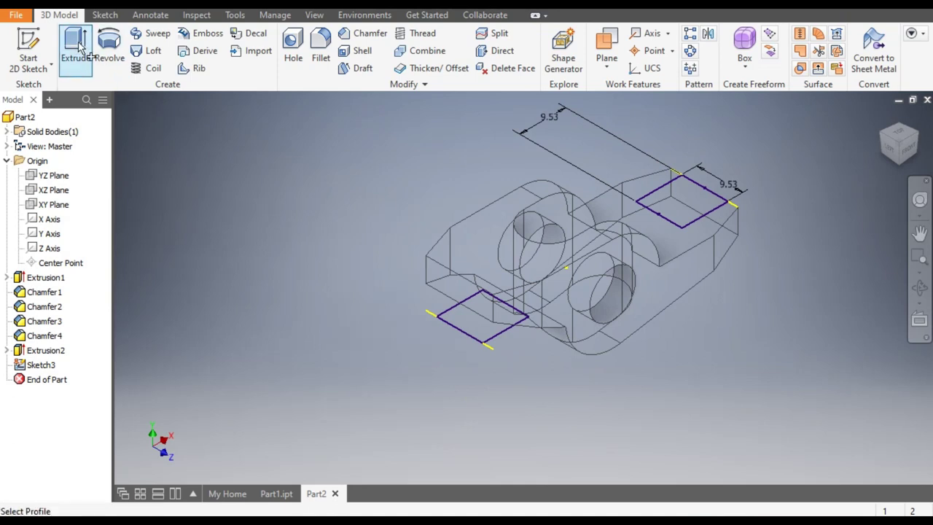
left_click(460, 306)
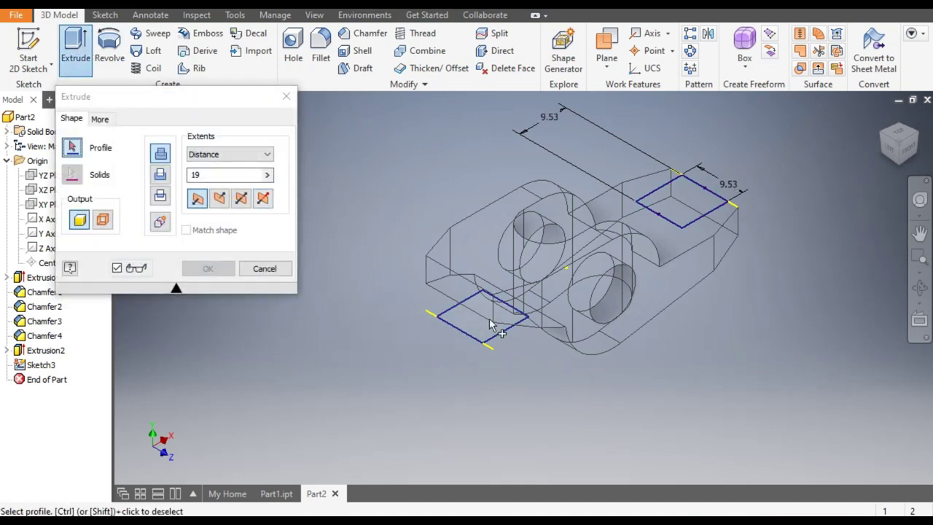
left_click(700, 204)
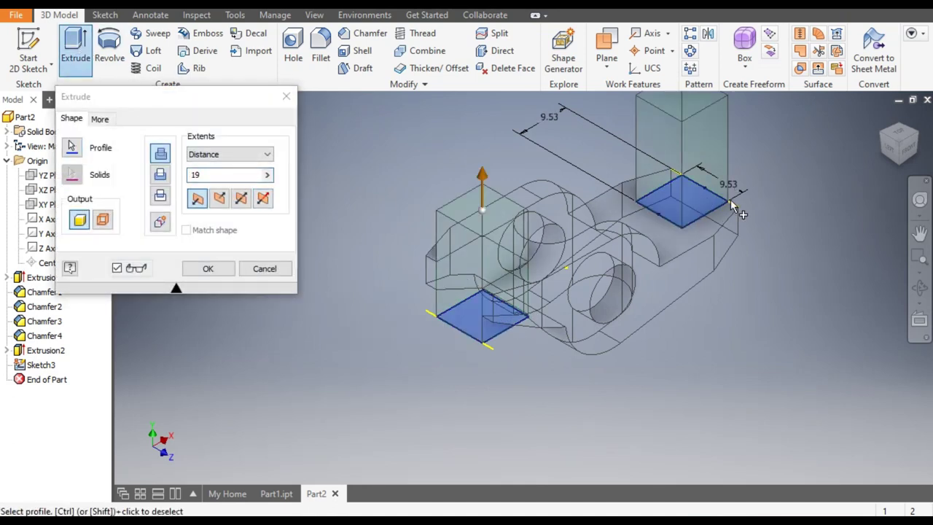
left_click(241, 200)
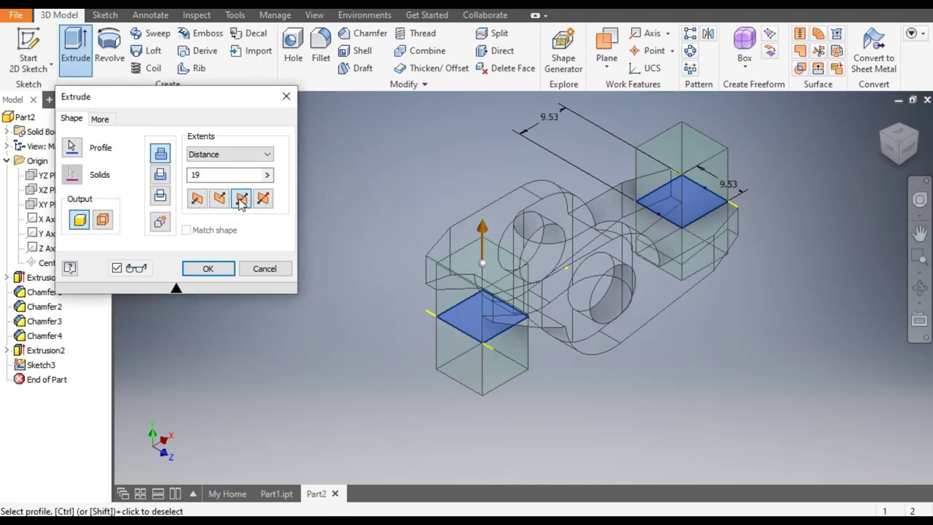
left_click(161, 175)
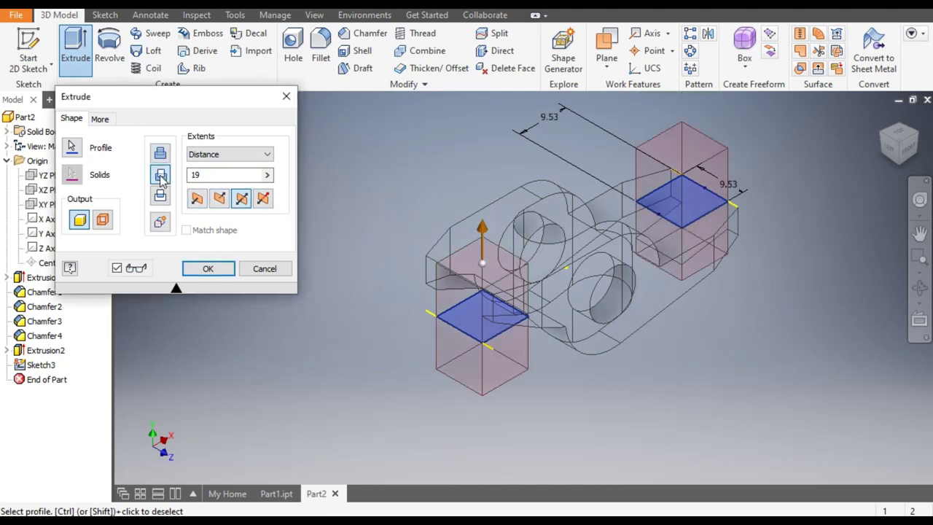
left_click(216, 159)
left_click(207, 188)
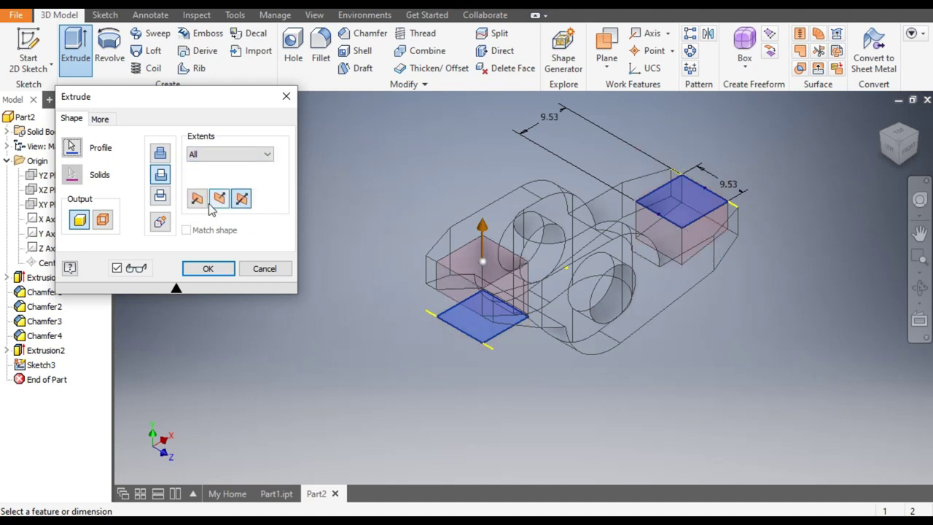
left_click(208, 268)
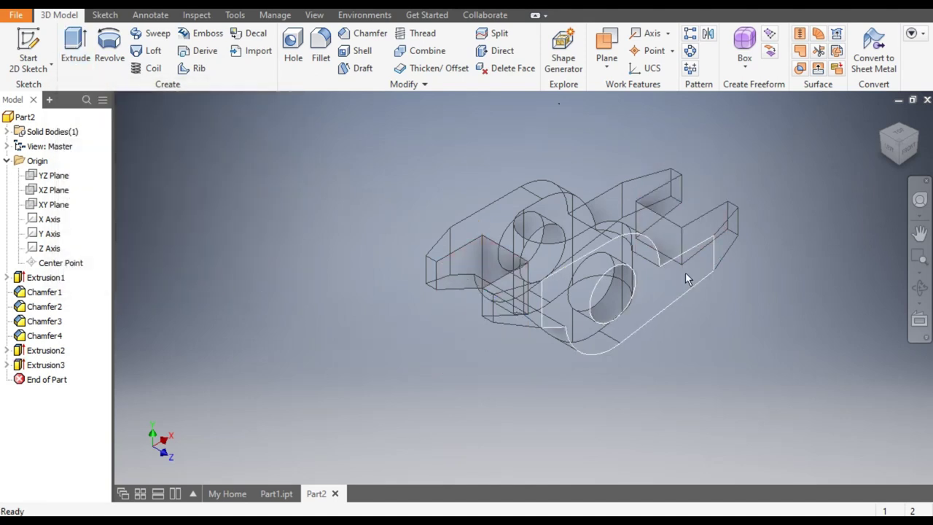
Create Sketch4 on Part2's XY Plane, facing the lever's front profile.
left_click(309, 17)
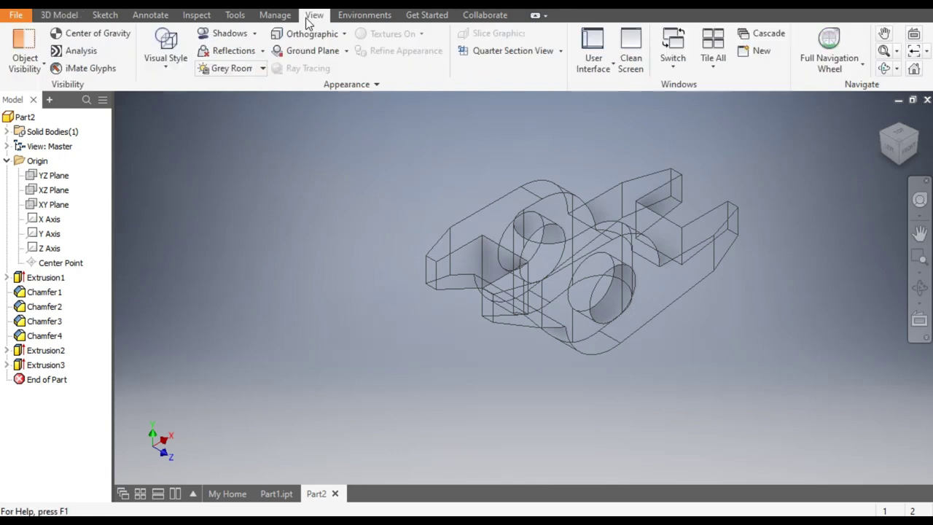
left_click(59, 14)
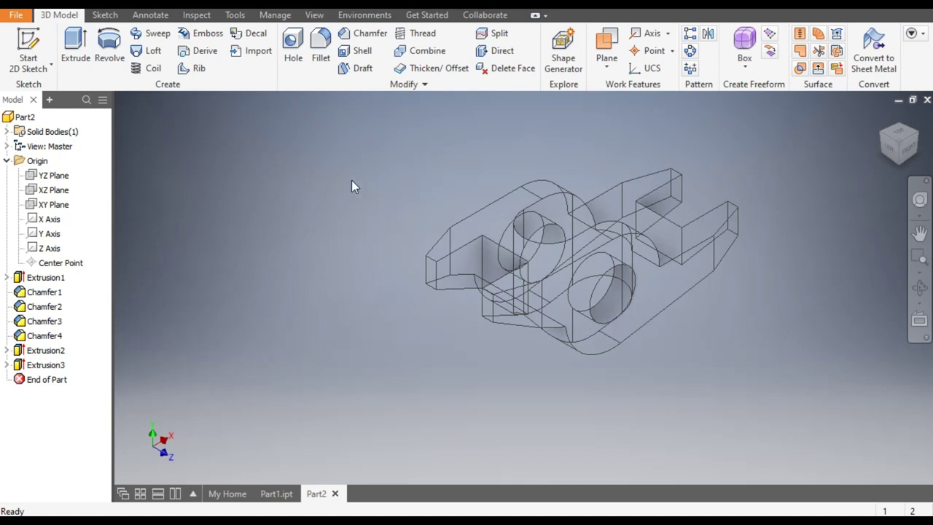
left_click(48, 205)
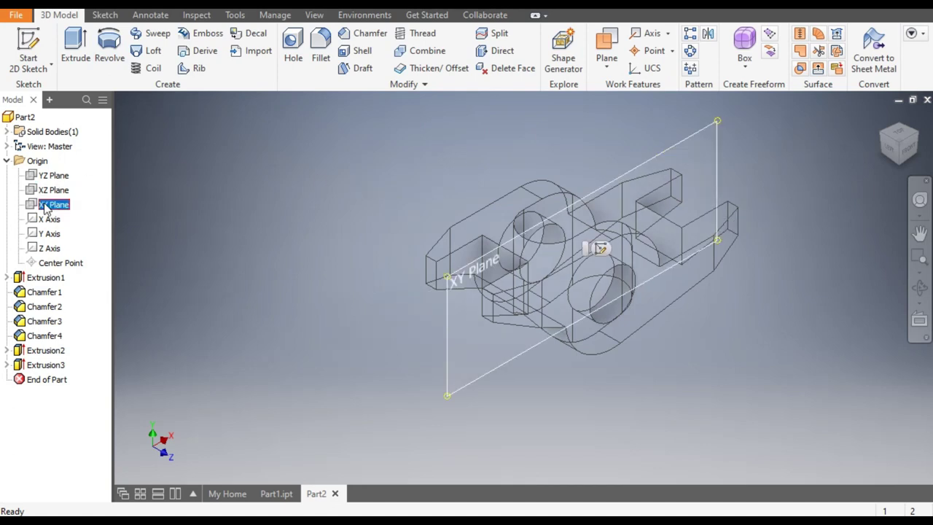
left_click(601, 249)
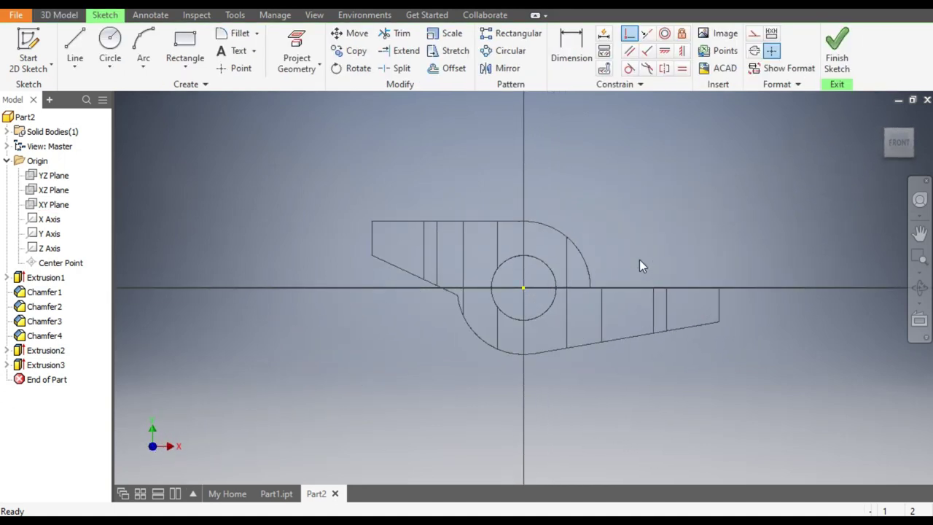
Draw two 3.18 mm diameter circles, one at the left and one at the right end.
left_click(110, 44)
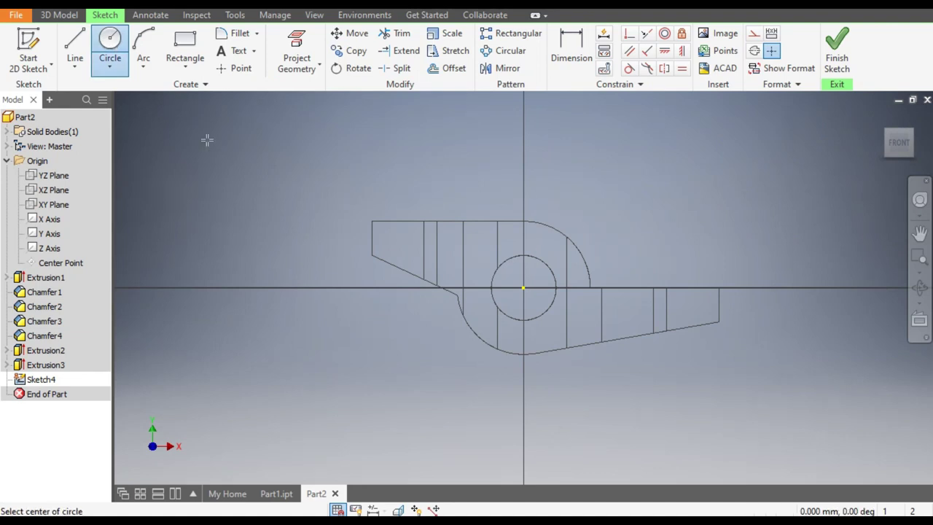
left_click(393, 239)
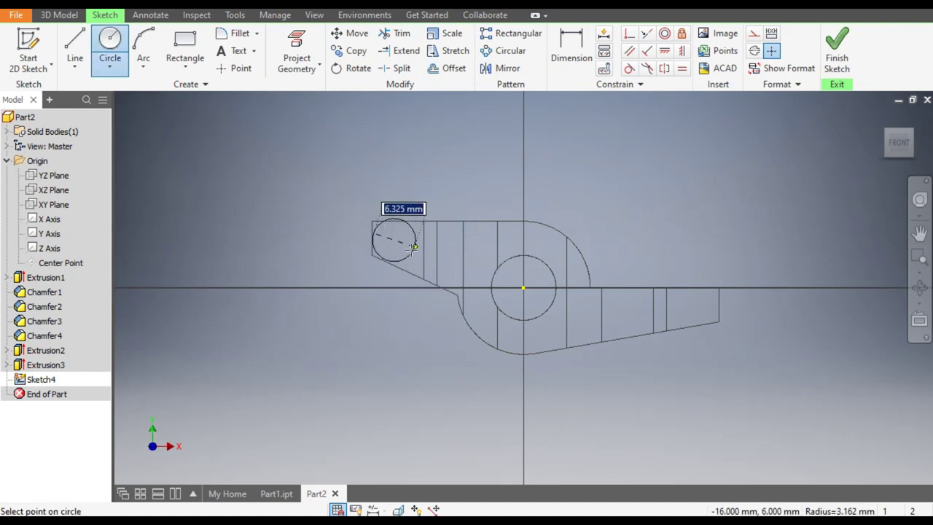
type("3.18")
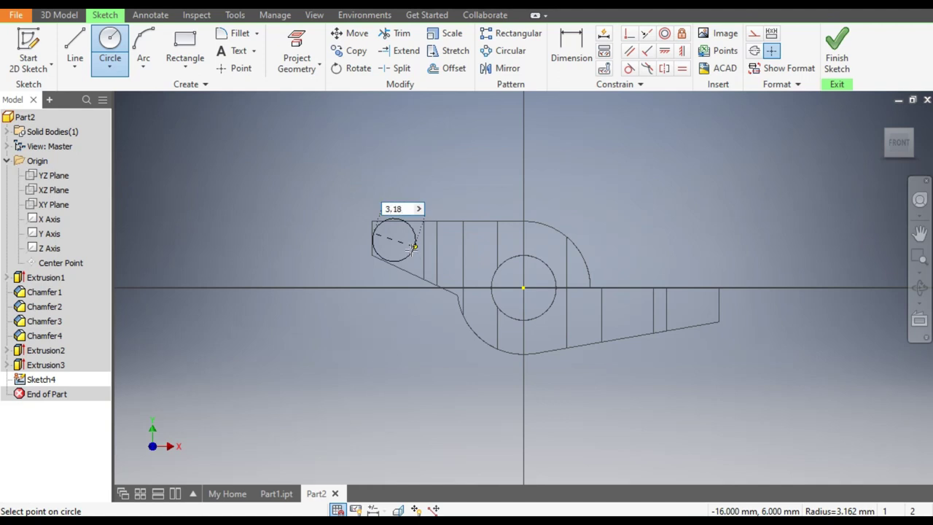
key("Return")
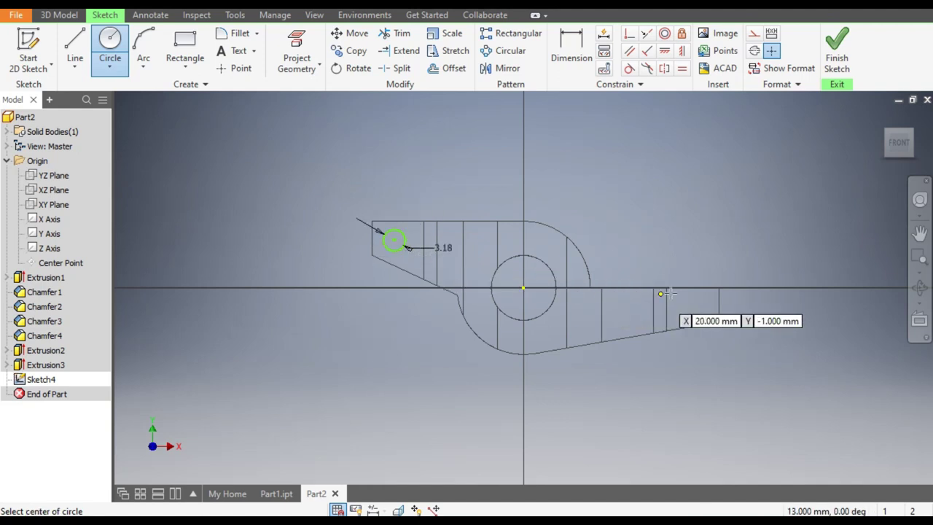
left_click(694, 301)
type("3.18")
key("Return")
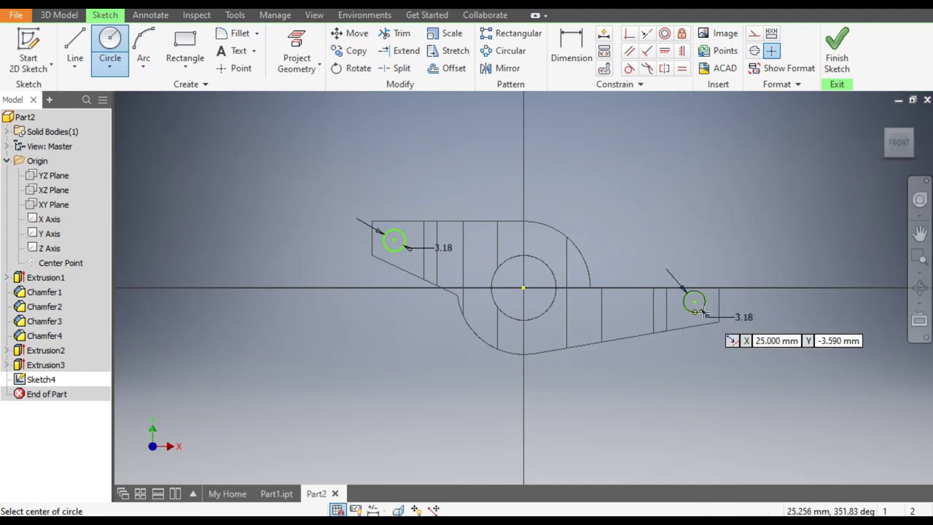
key("Escape")
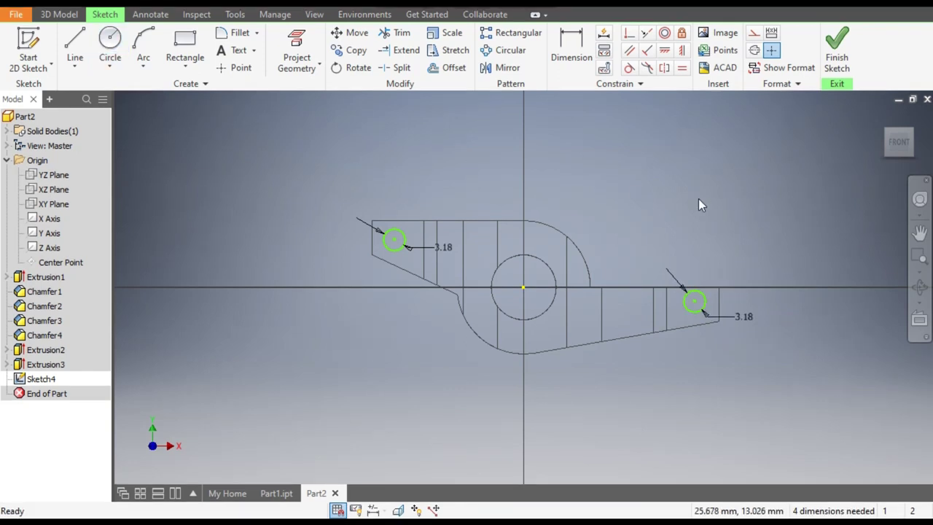
Dimension the left circle's centre 2.54 mm from the left arm's top and end edges.
left_click(576, 45)
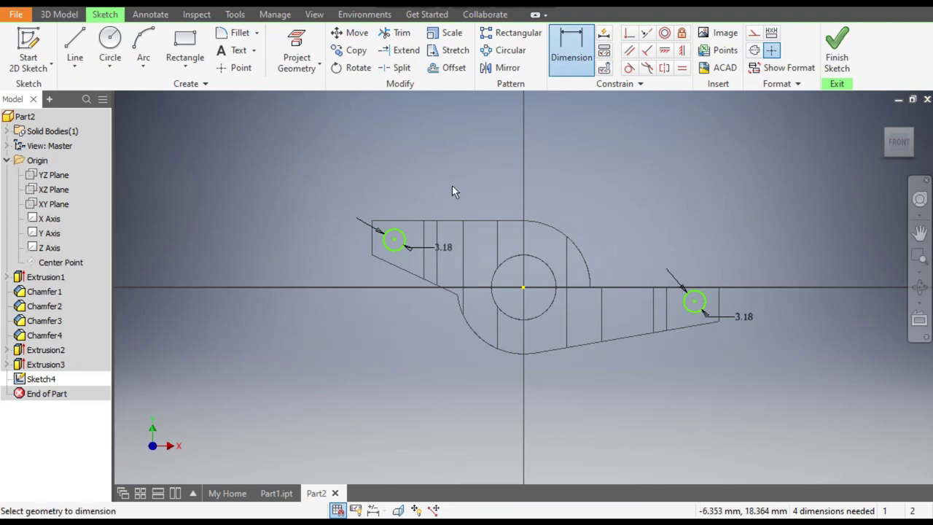
left_click(401, 242)
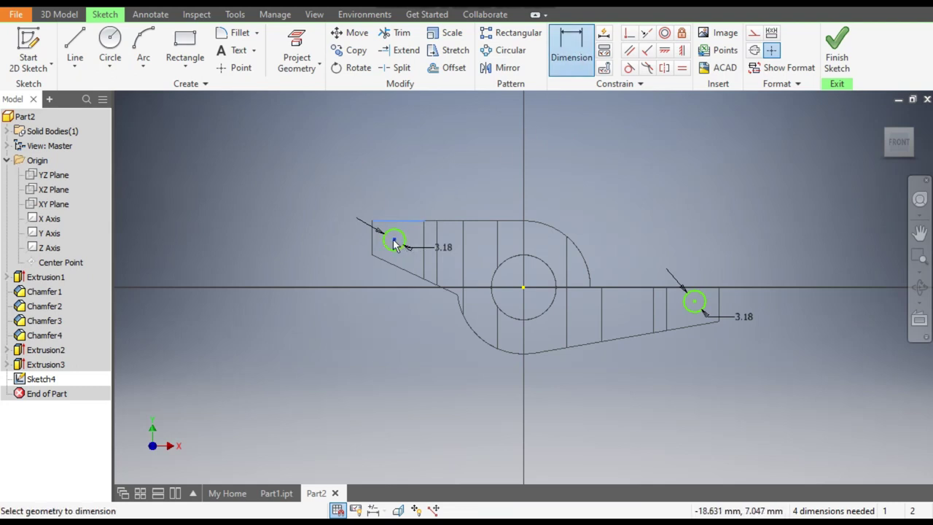
left_click(345, 228)
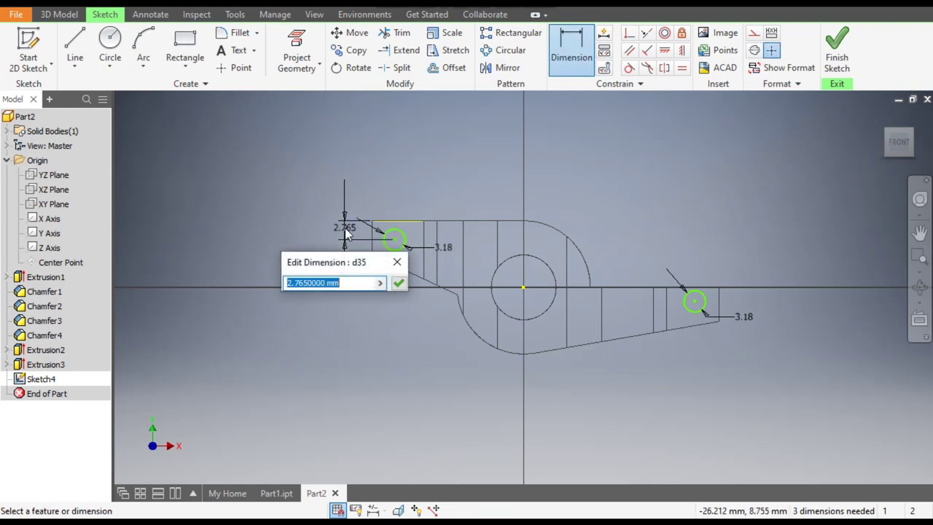
type("54")
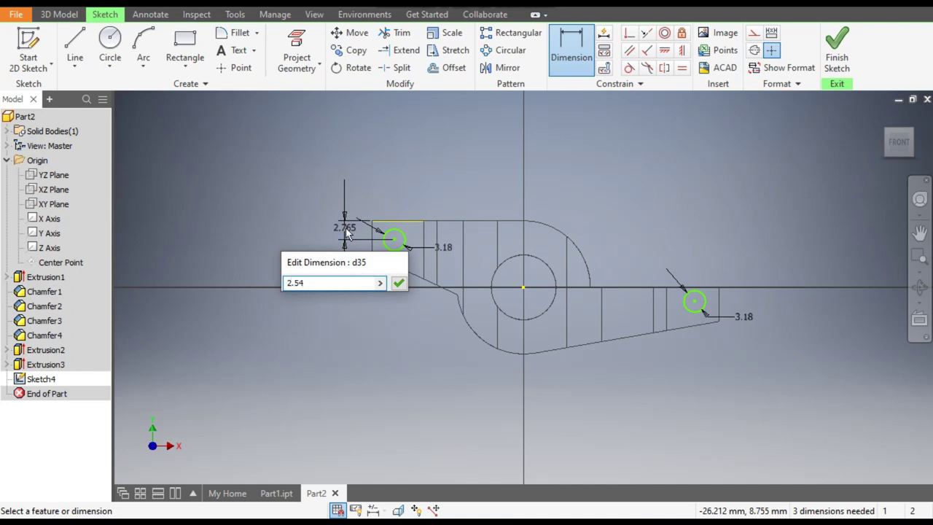
key("Return")
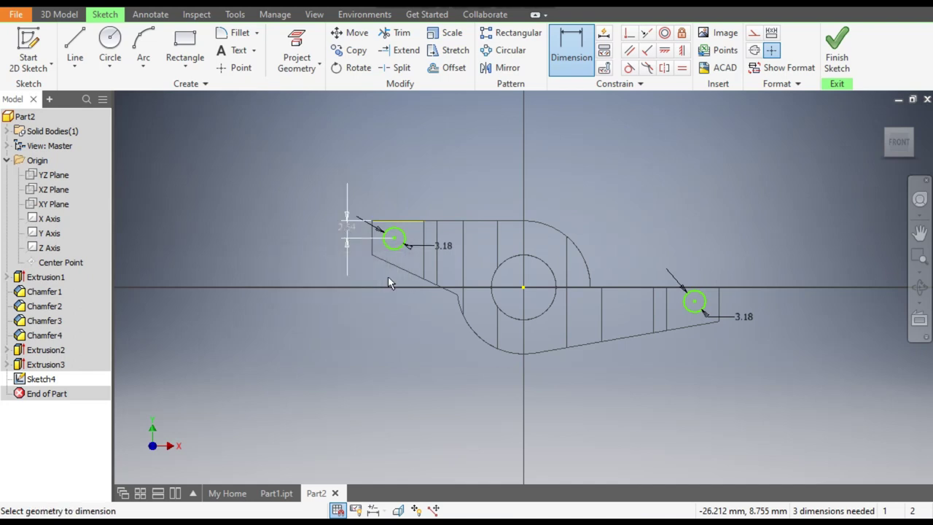
left_click(374, 245)
left_click(394, 239)
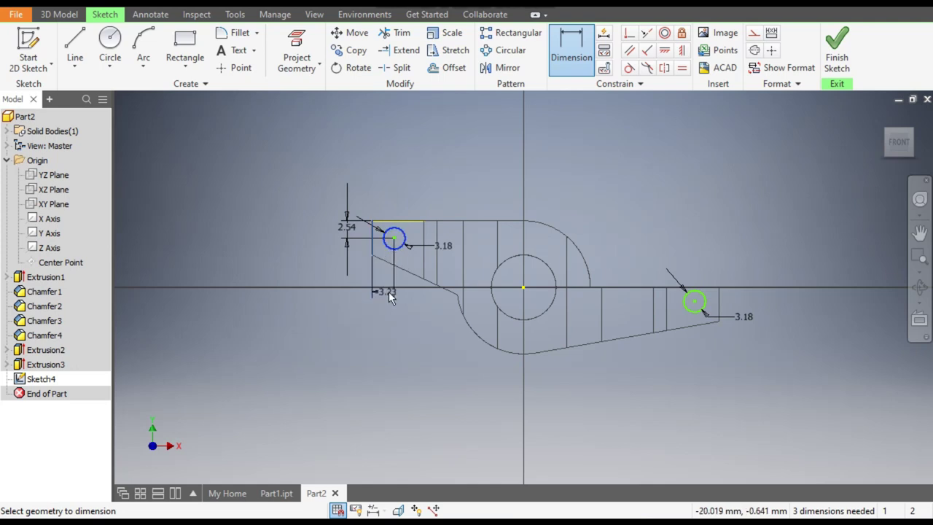
left_click(388, 292)
type("2.54")
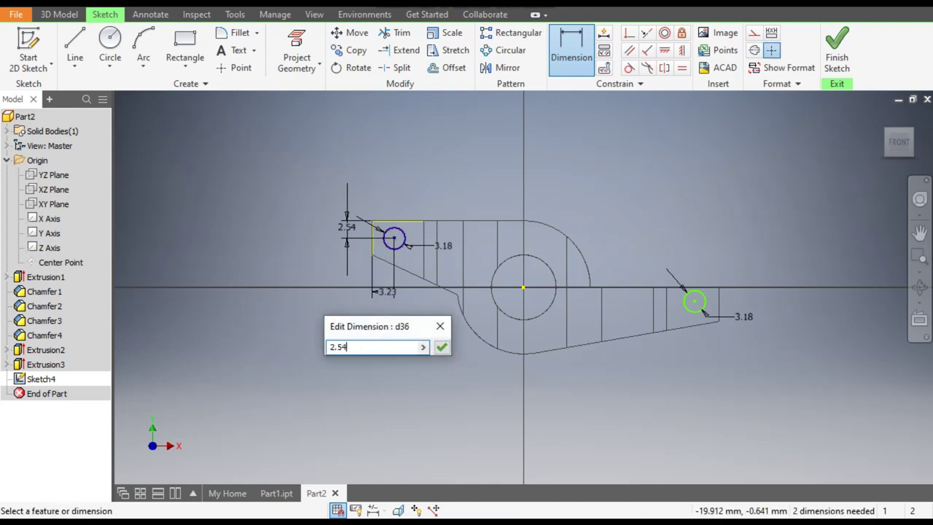
key("Return")
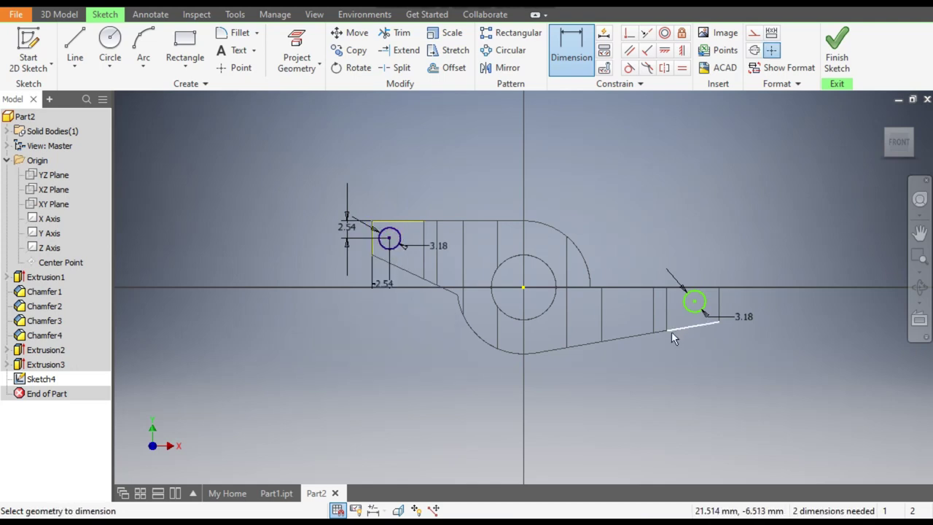
Dimension the right circle 2.54 mm from the right arm's top and end edges, then finish the sketch.
left_click(714, 288)
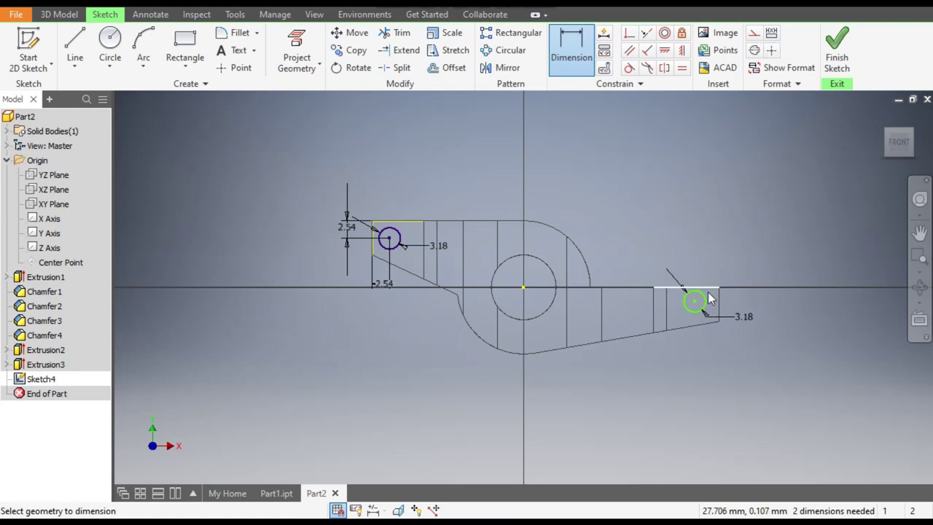
left_click(742, 298)
type("2.54")
key("Return")
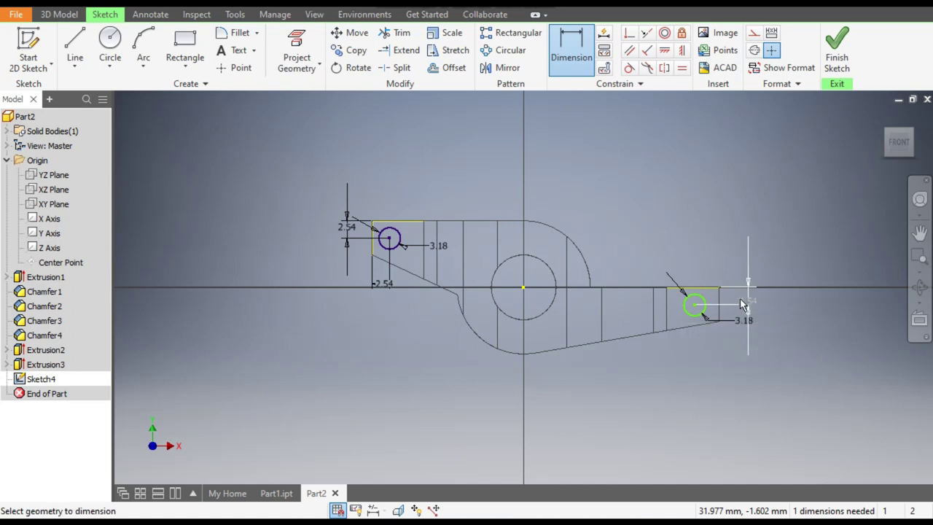
left_click(720, 299)
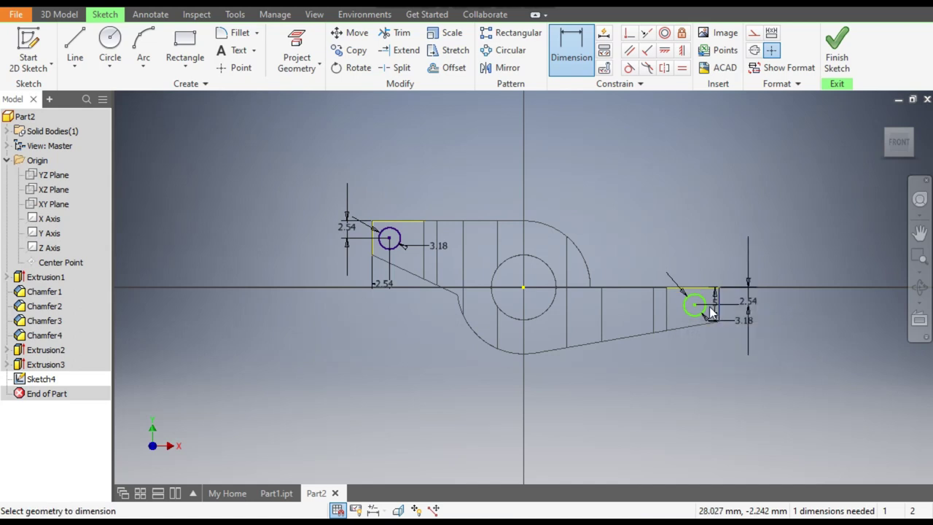
left_click(695, 305)
left_click(710, 347)
type("2.54")
key("Return")
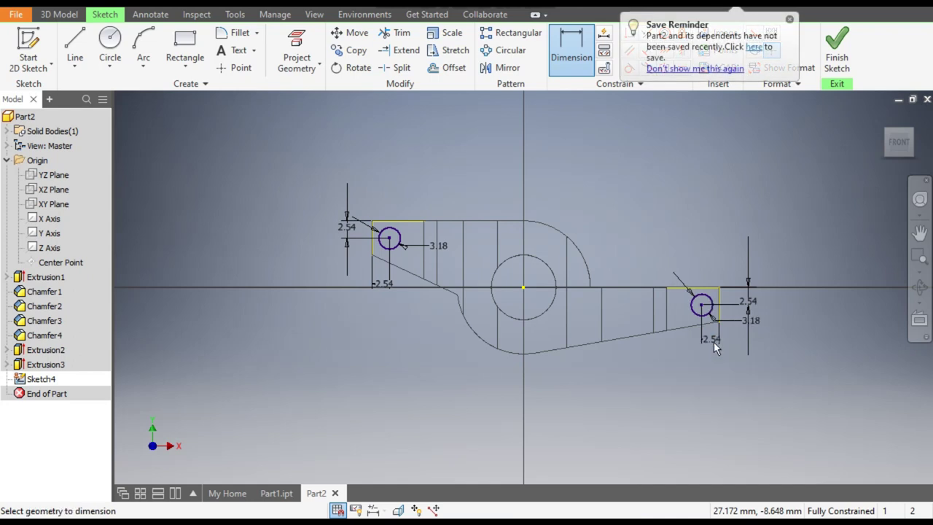
left_click(837, 44)
Set up a symmetric Cut extrusion of both pin-hole circles, lengthened through the whole part.
left_click(789, 21)
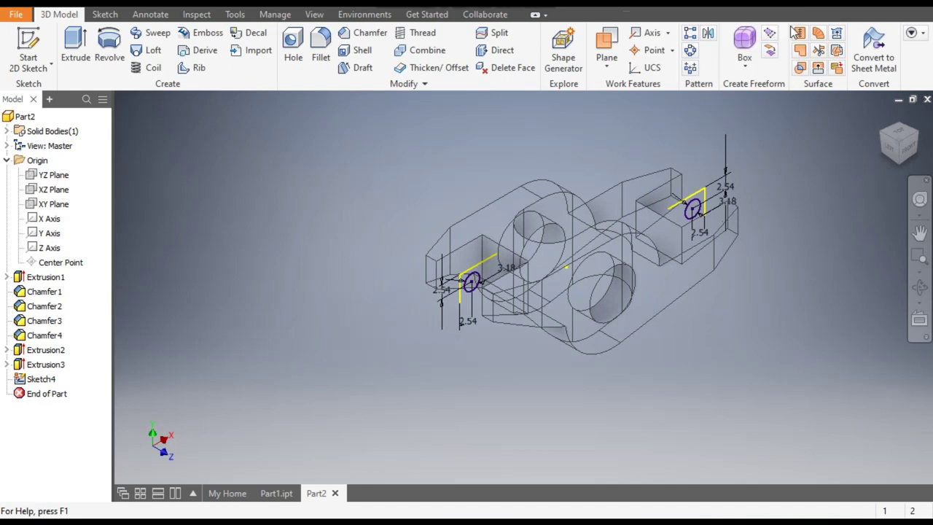
left_click(76, 48)
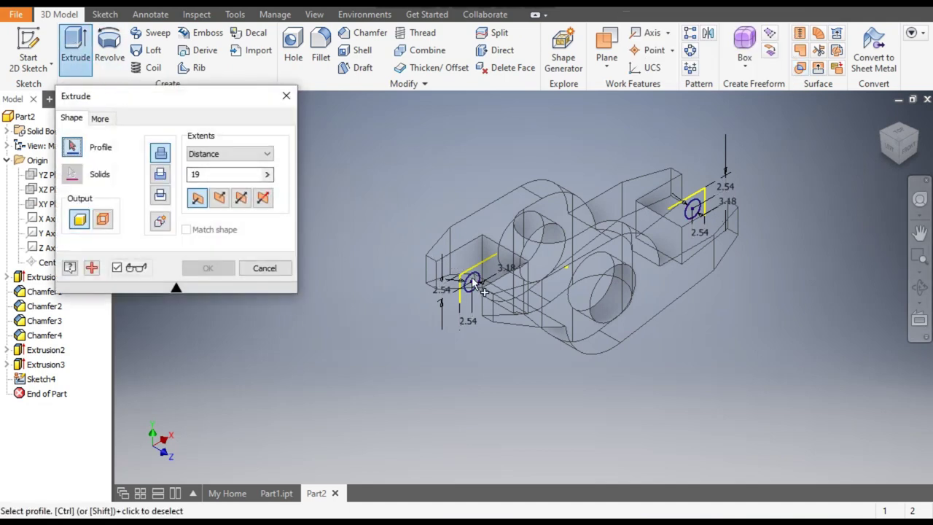
left_click(475, 282)
left_click(707, 211)
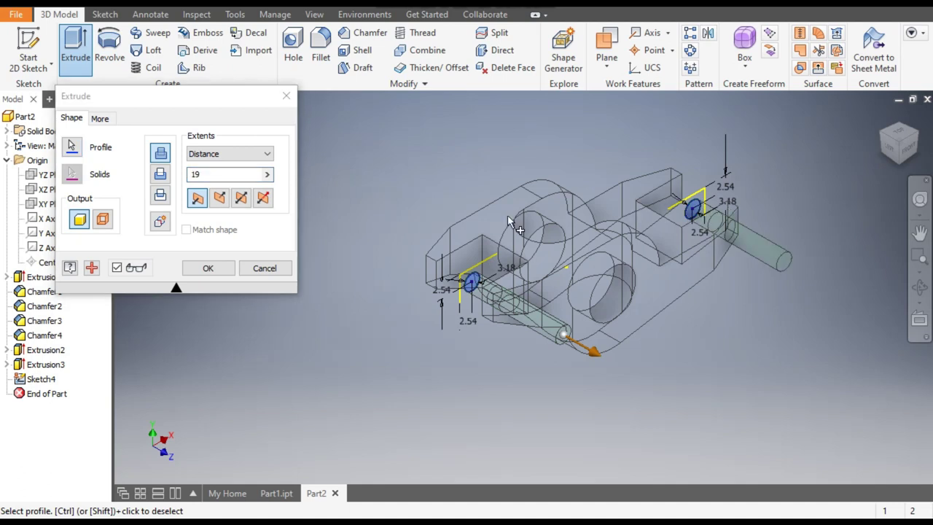
left_click(241, 199)
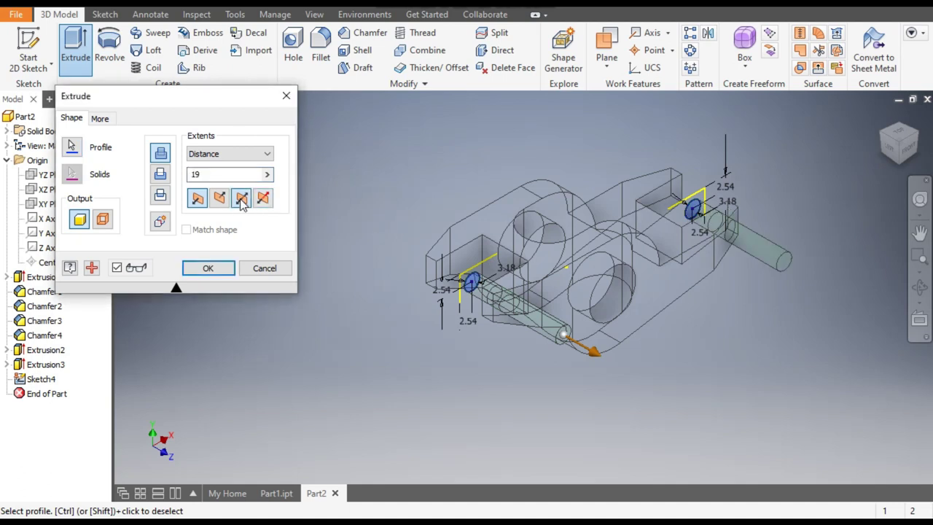
left_click(160, 174)
left_click_drag(548, 347, 650, 382)
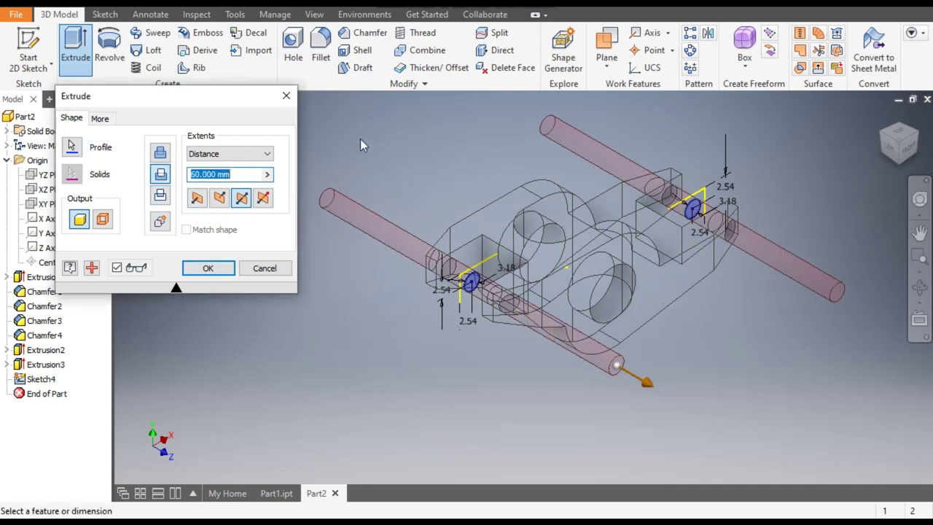
Switch the visual style to Shaded with Edges and create the 60 mm pin-hole cut.
left_click(314, 14)
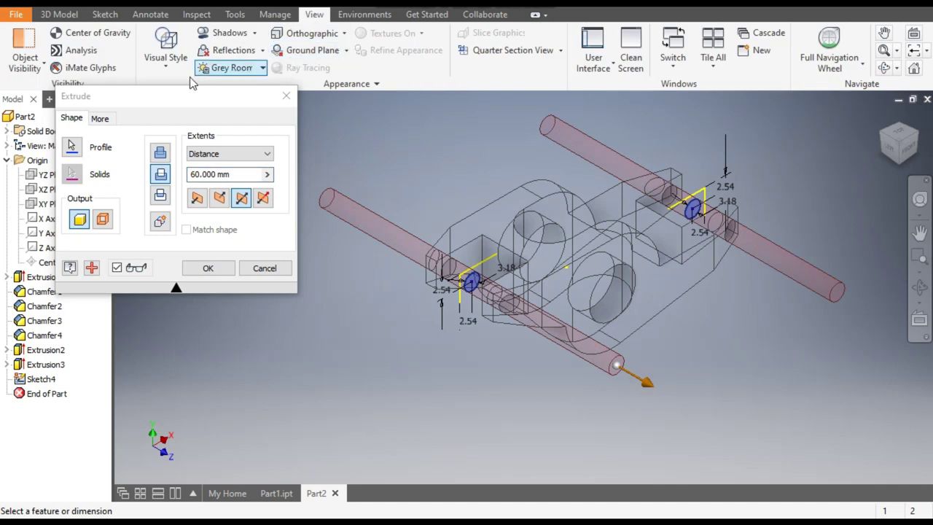
left_click(168, 67)
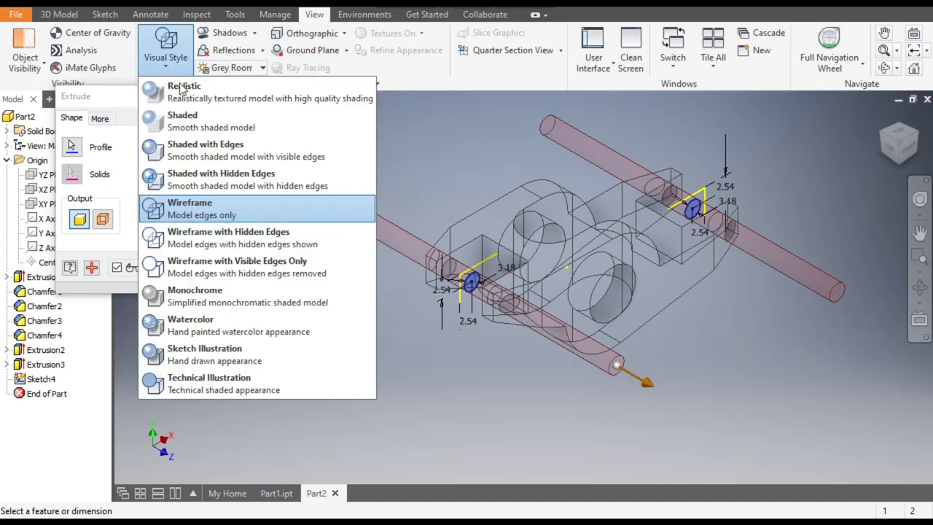
left_click(196, 153)
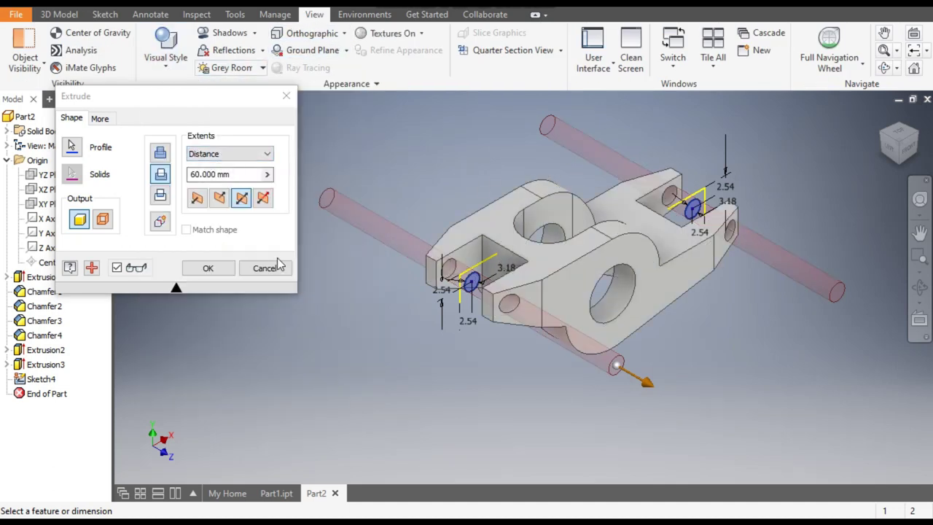
left_click(211, 268)
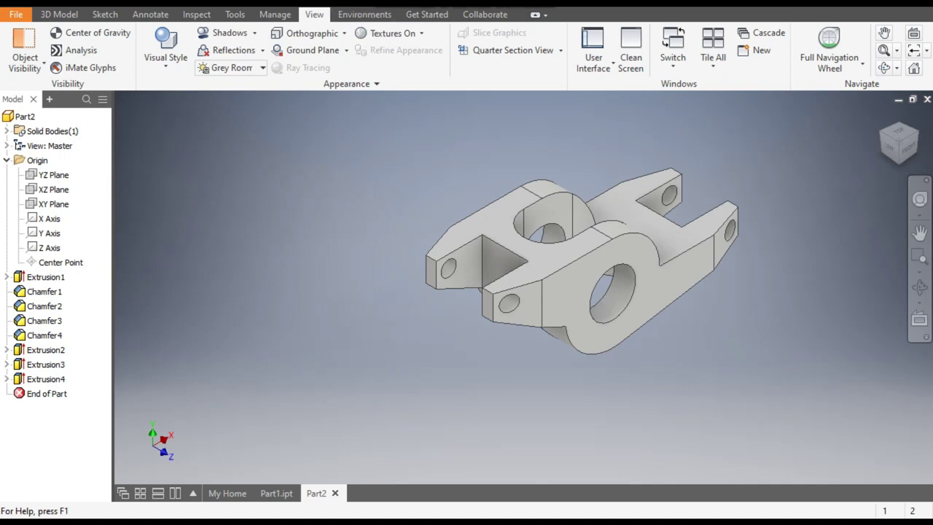
Apply Galvanized, then the dark grey Knurled 45 appearance to the part.
left_click(409, 3)
scroll(414, 252, "down", 3)
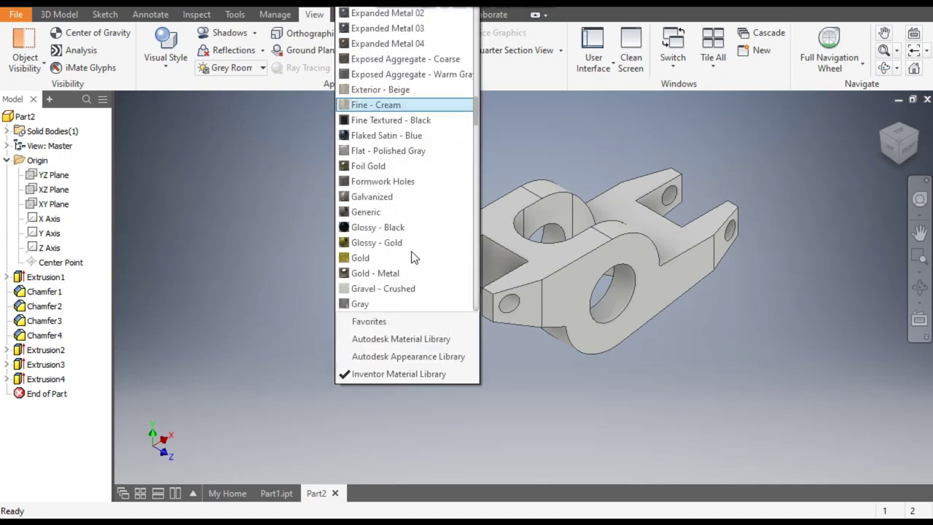
left_click(400, 197)
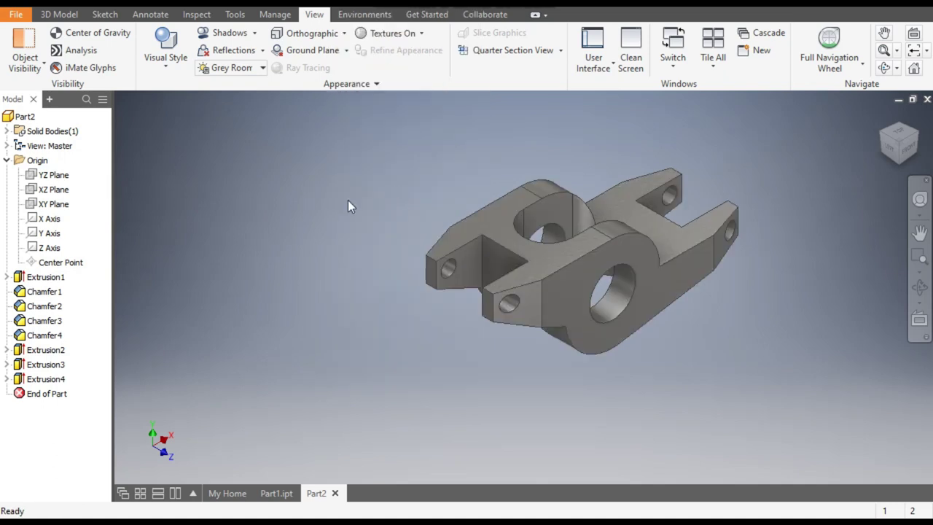
left_click(409, 3)
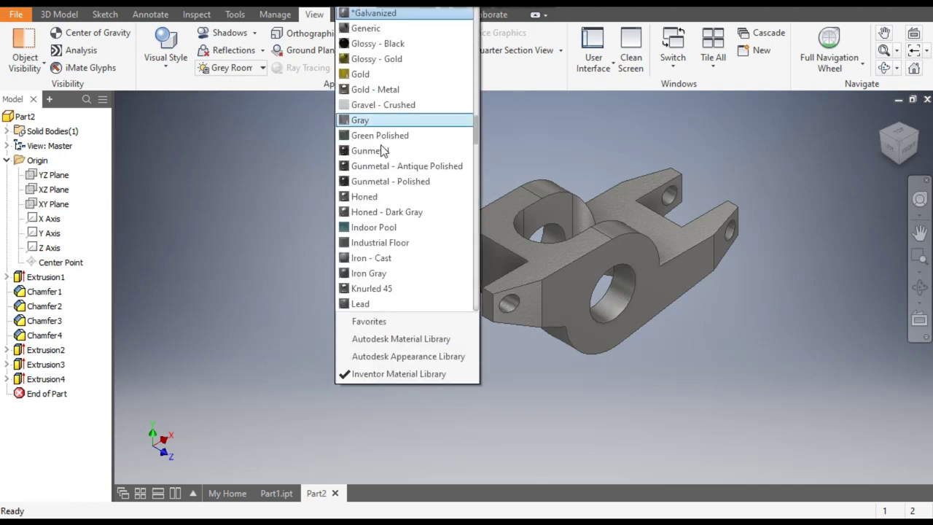
left_click(384, 288)
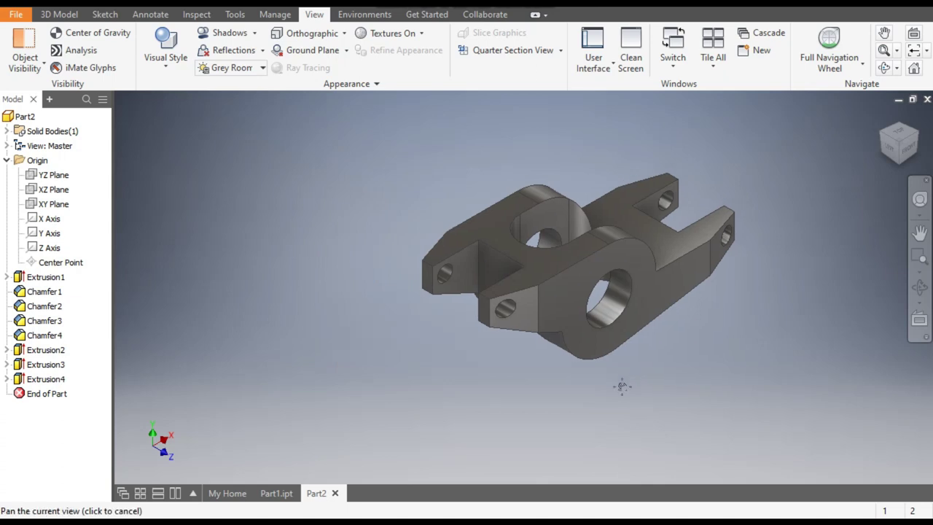
scroll(656, 365, "down", 2)
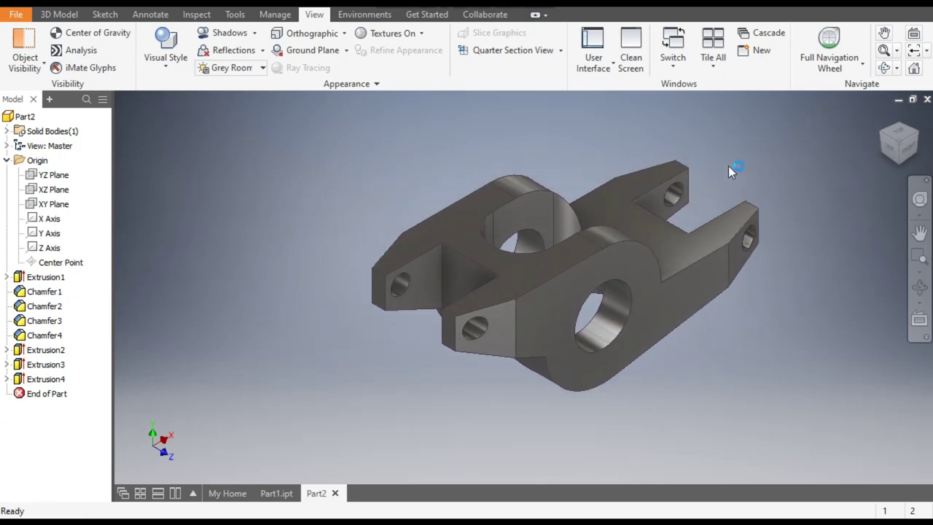